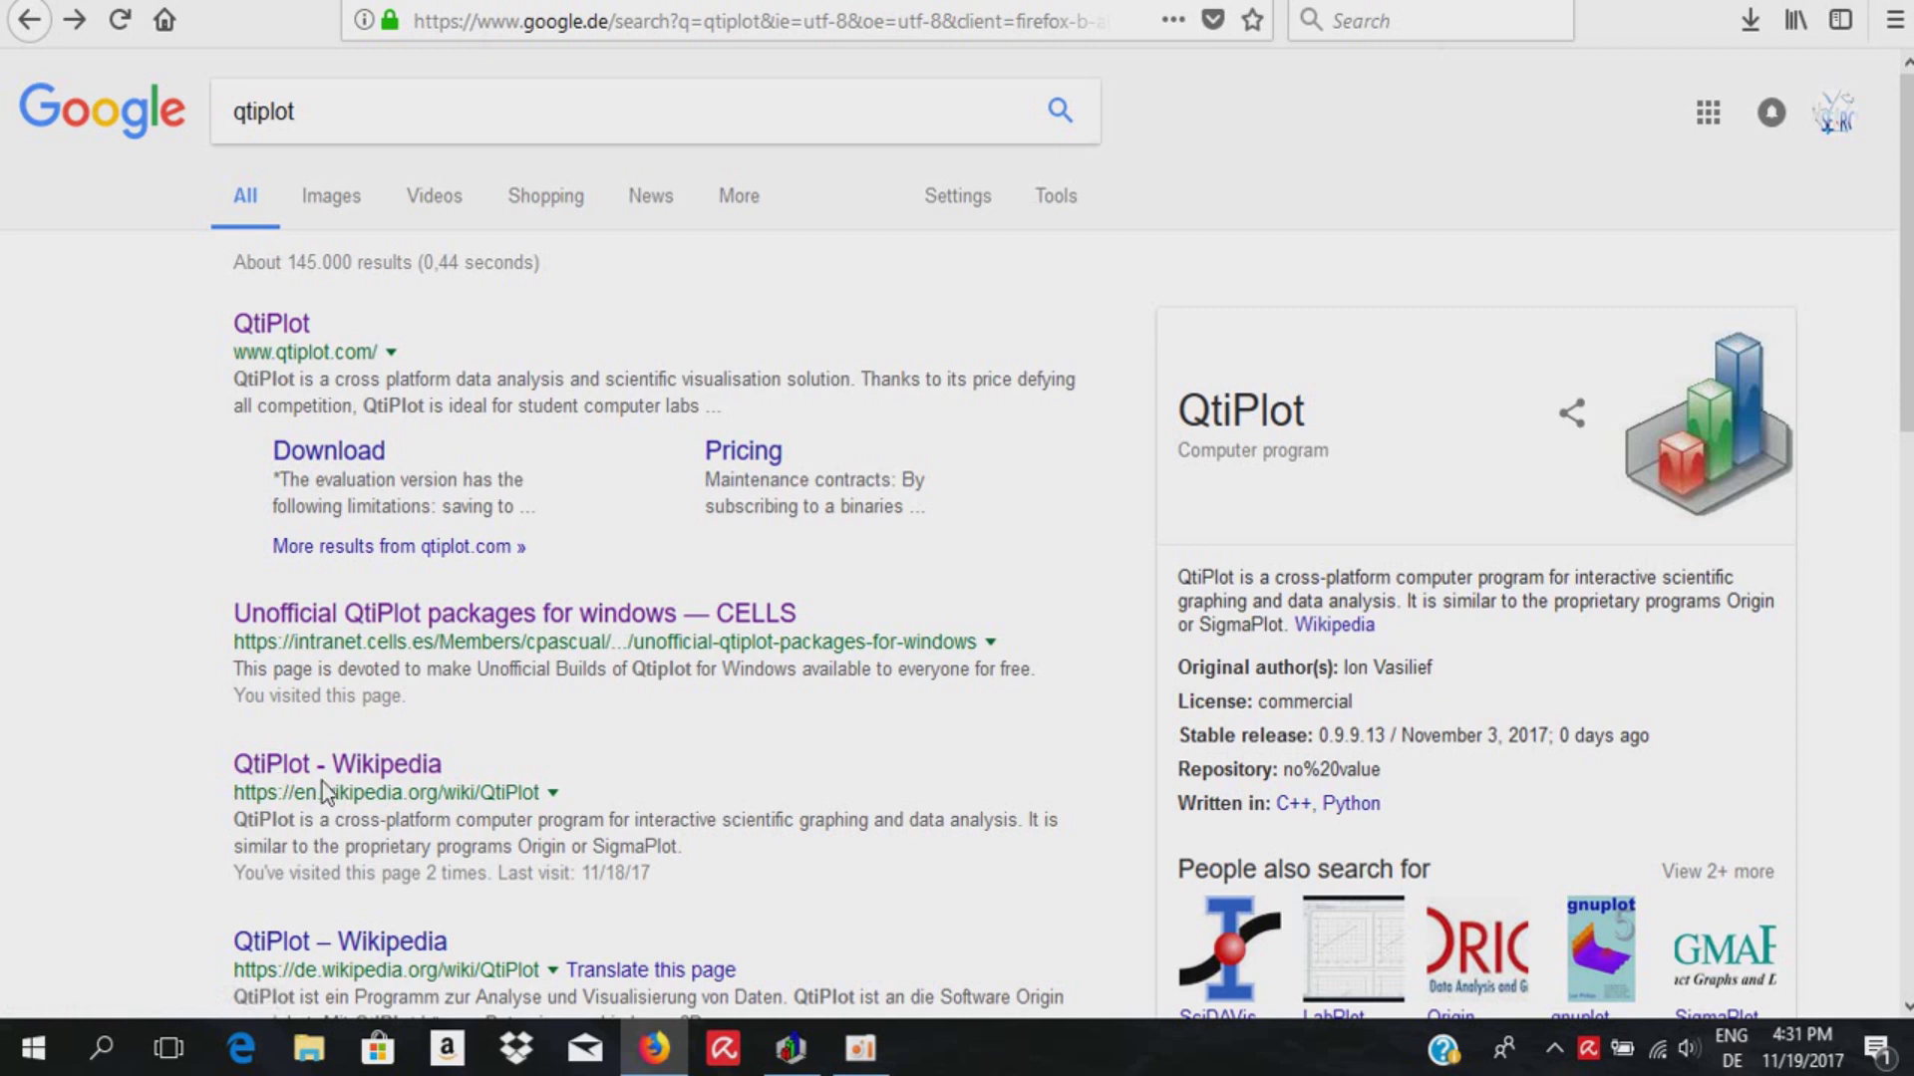
Read the QtiPlot Wikipedia article, then return to the Google results for qtiplot
left_click(413, 787)
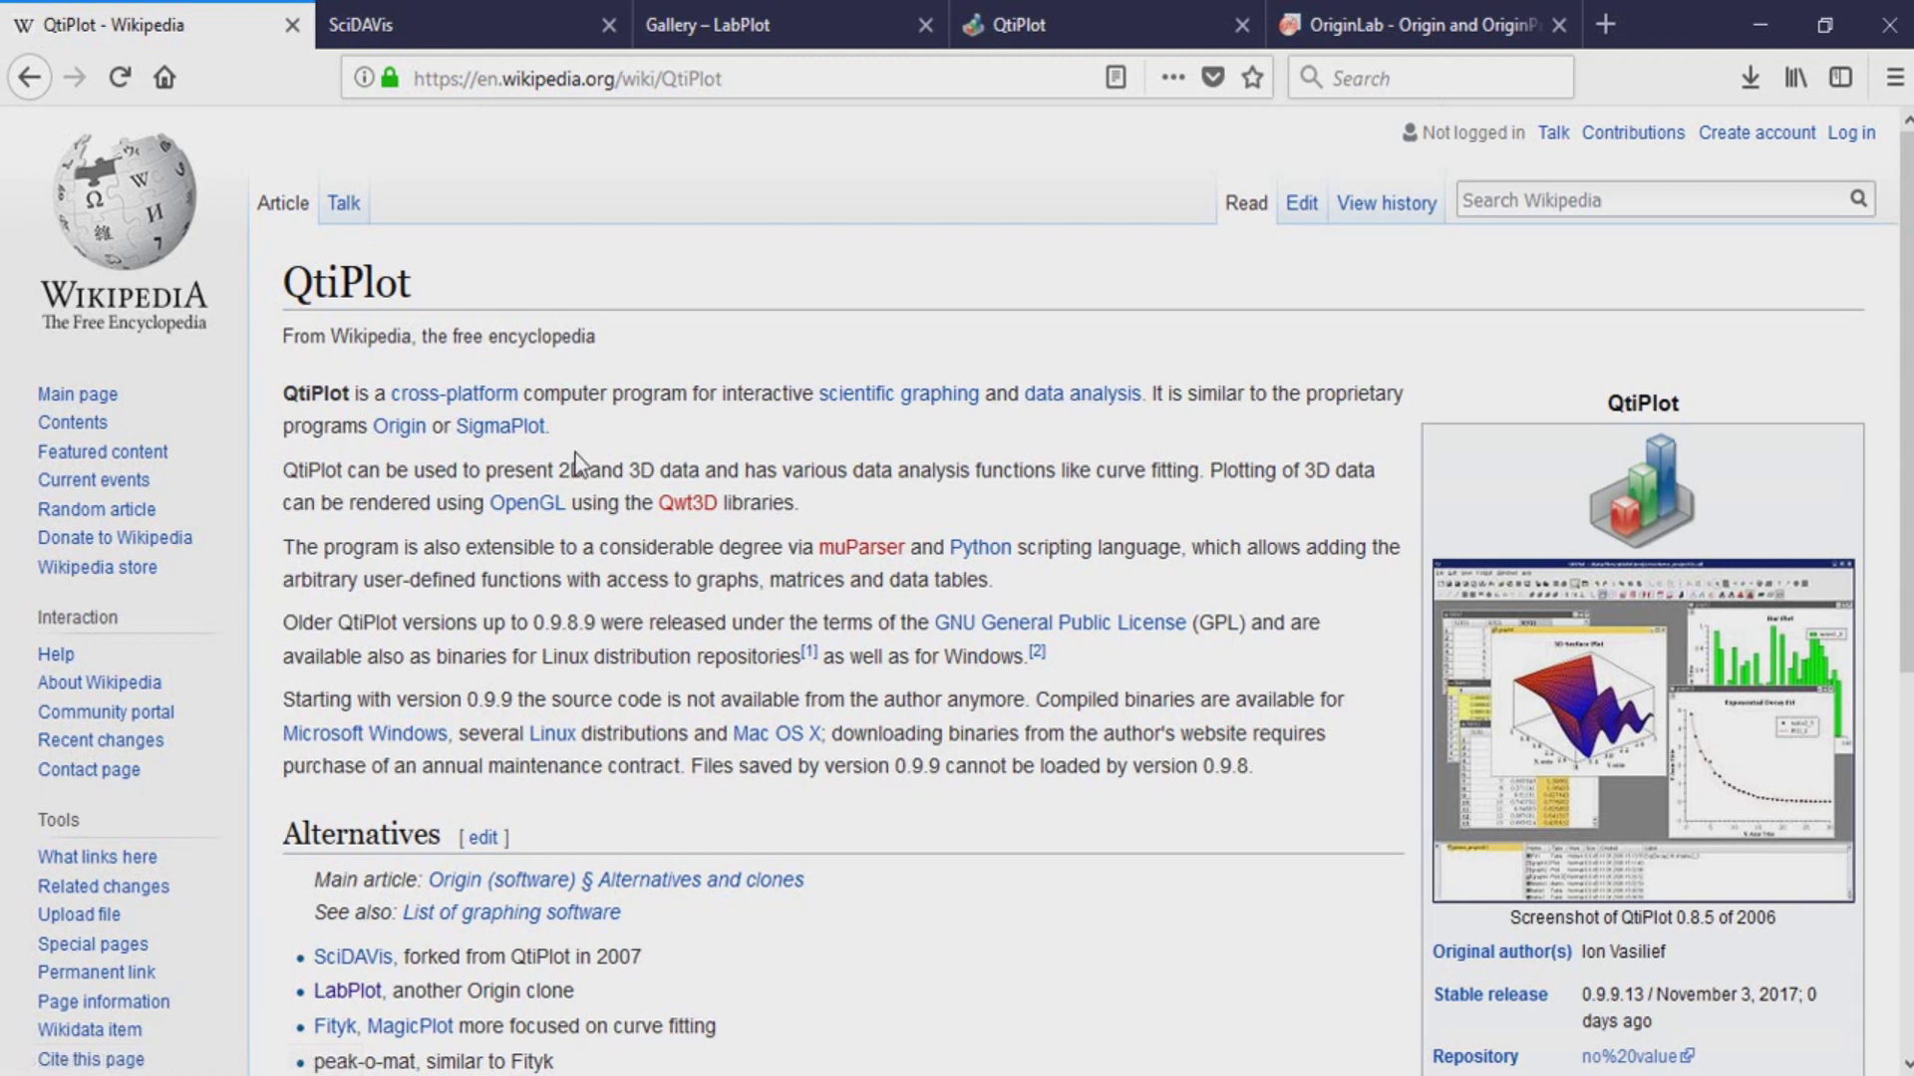
scroll(578, 468, "down", 5)
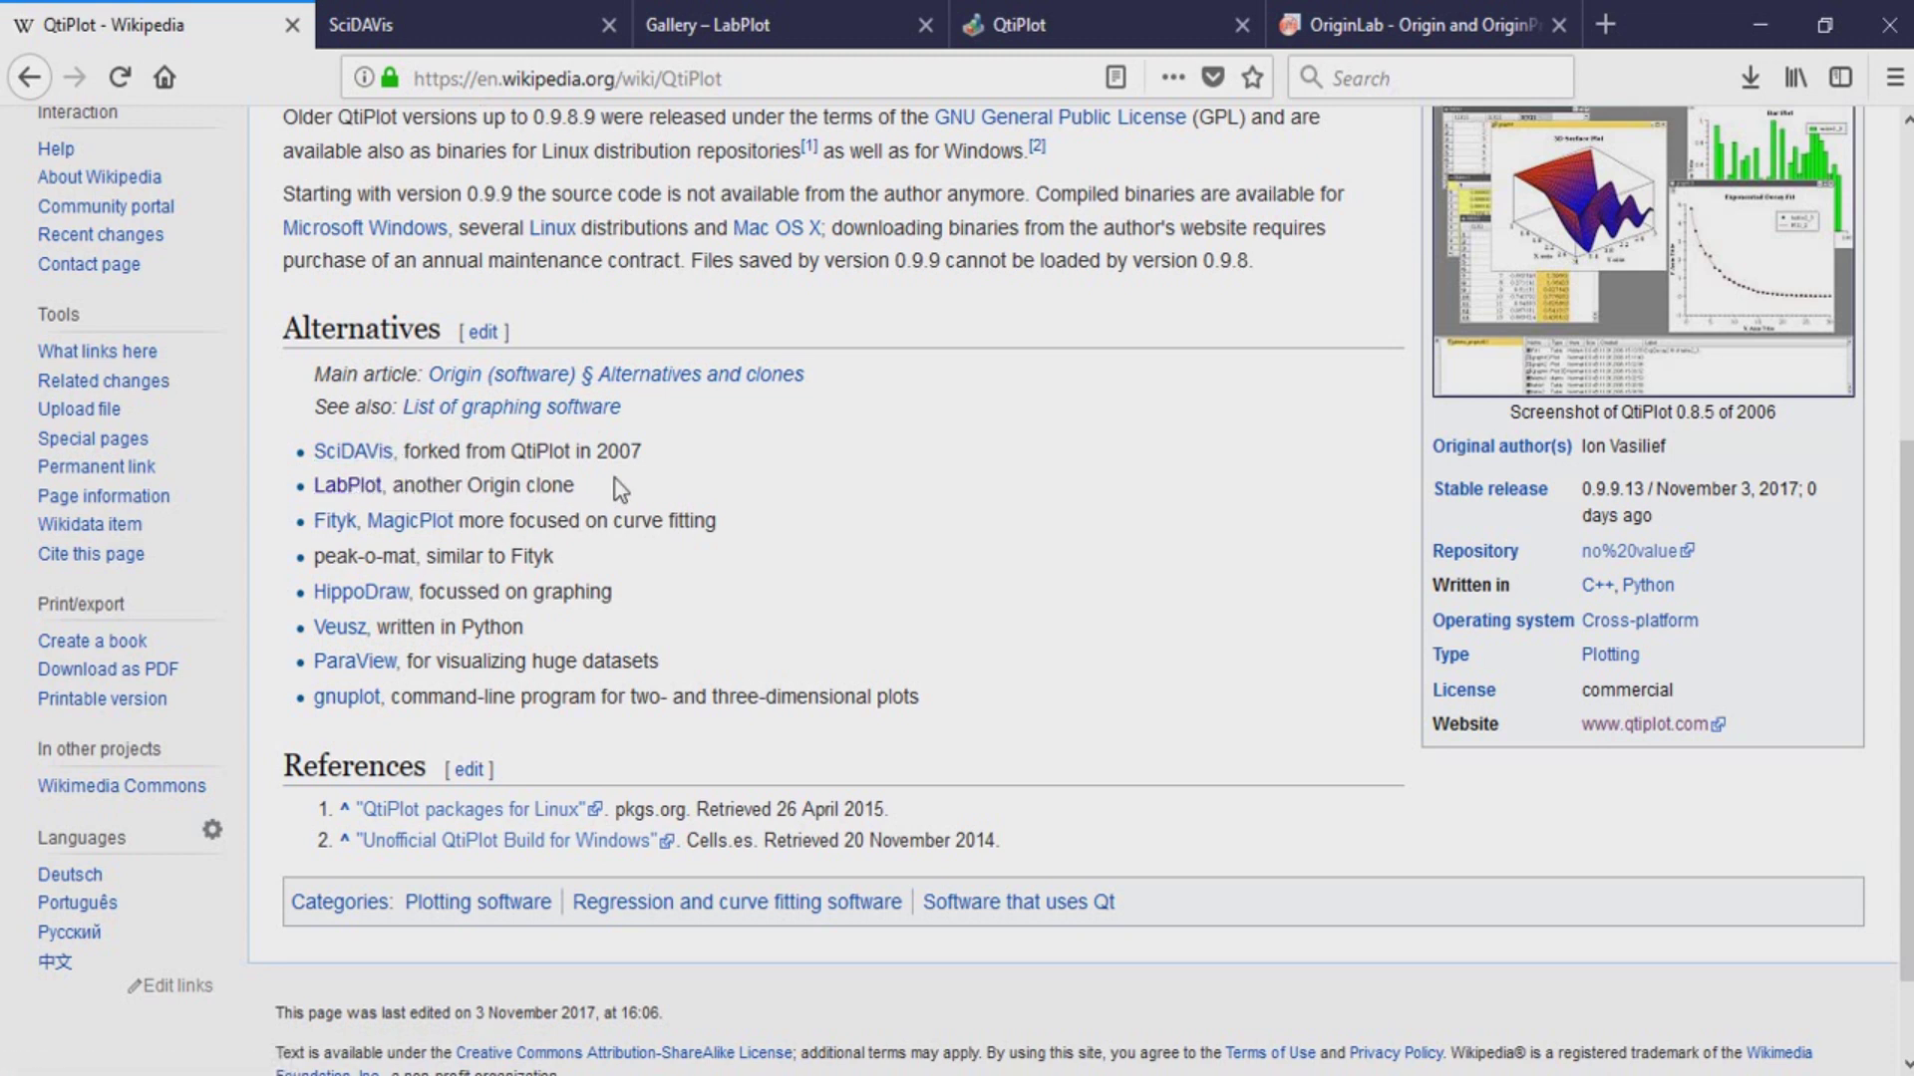
key("alt+Left")
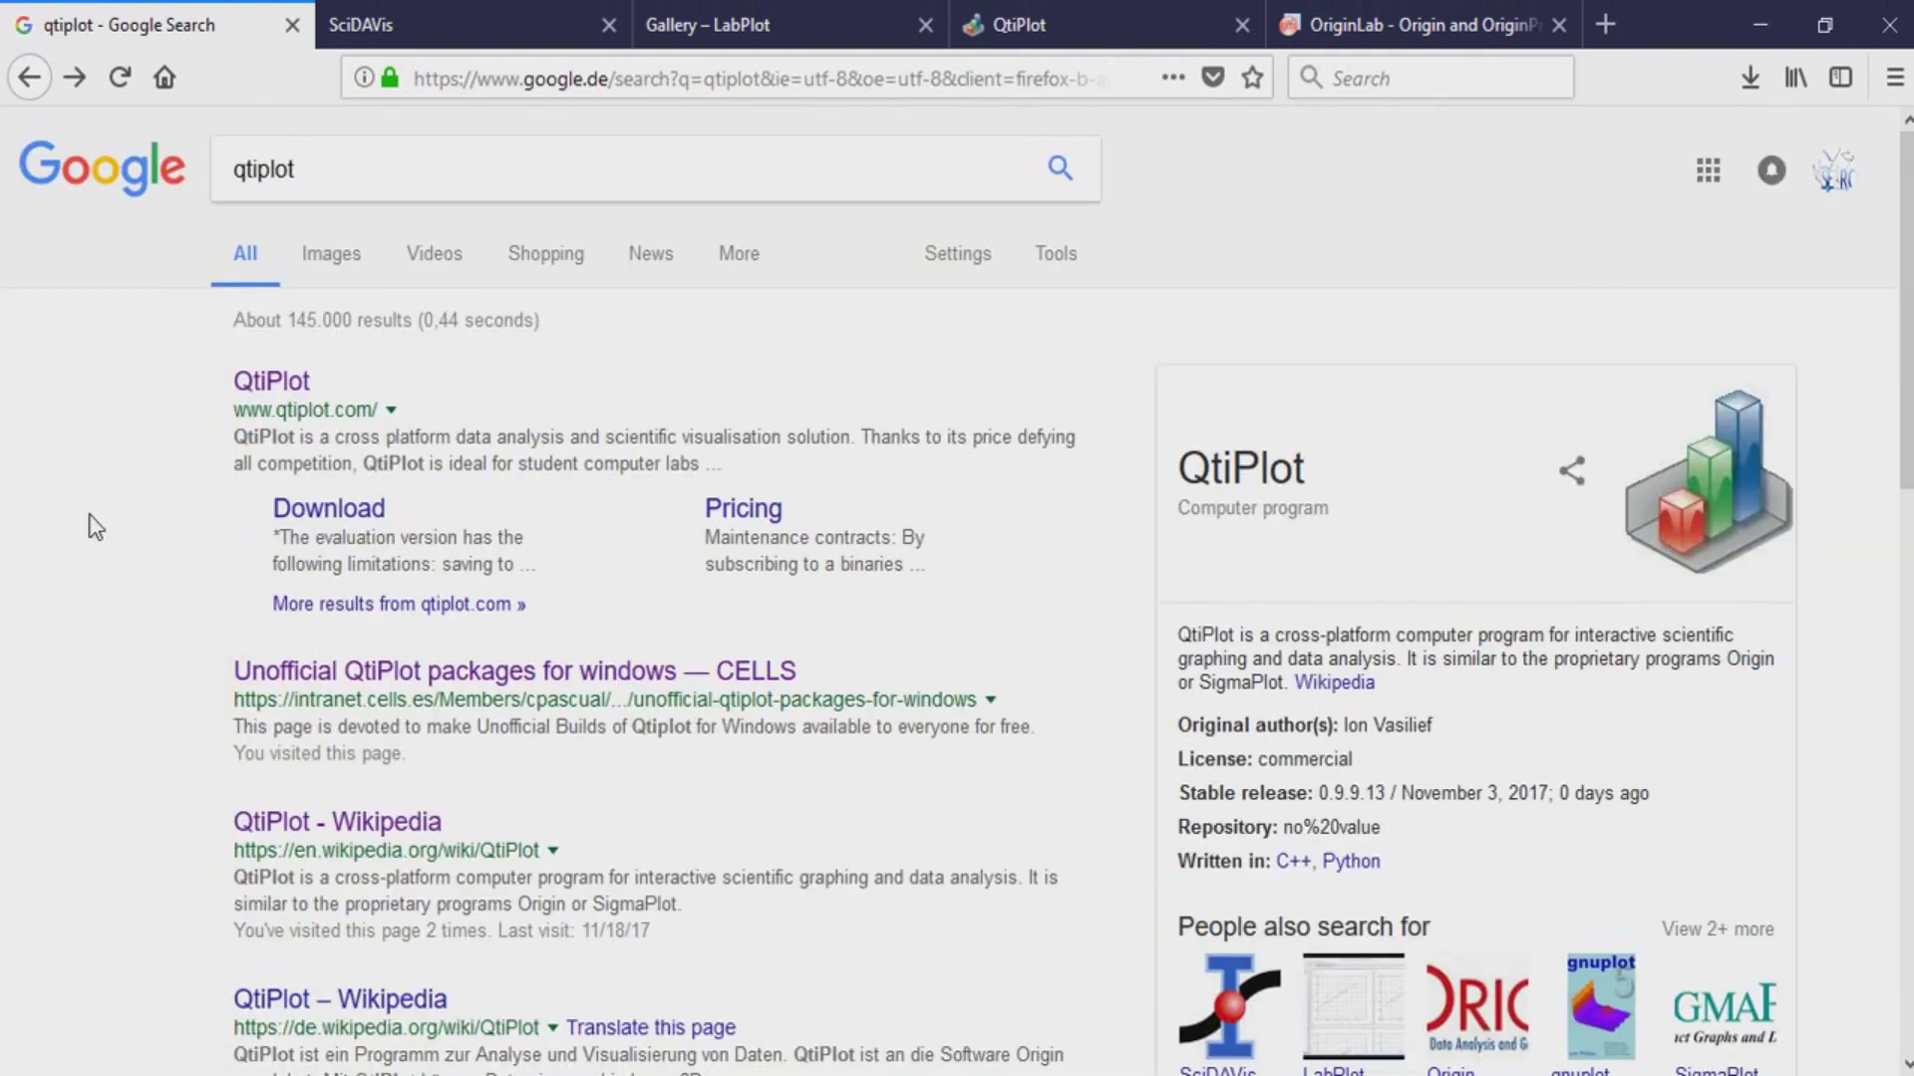
Look over the SciDAVis page and scroll through the LabPlot gallery page
left_click(387, 22)
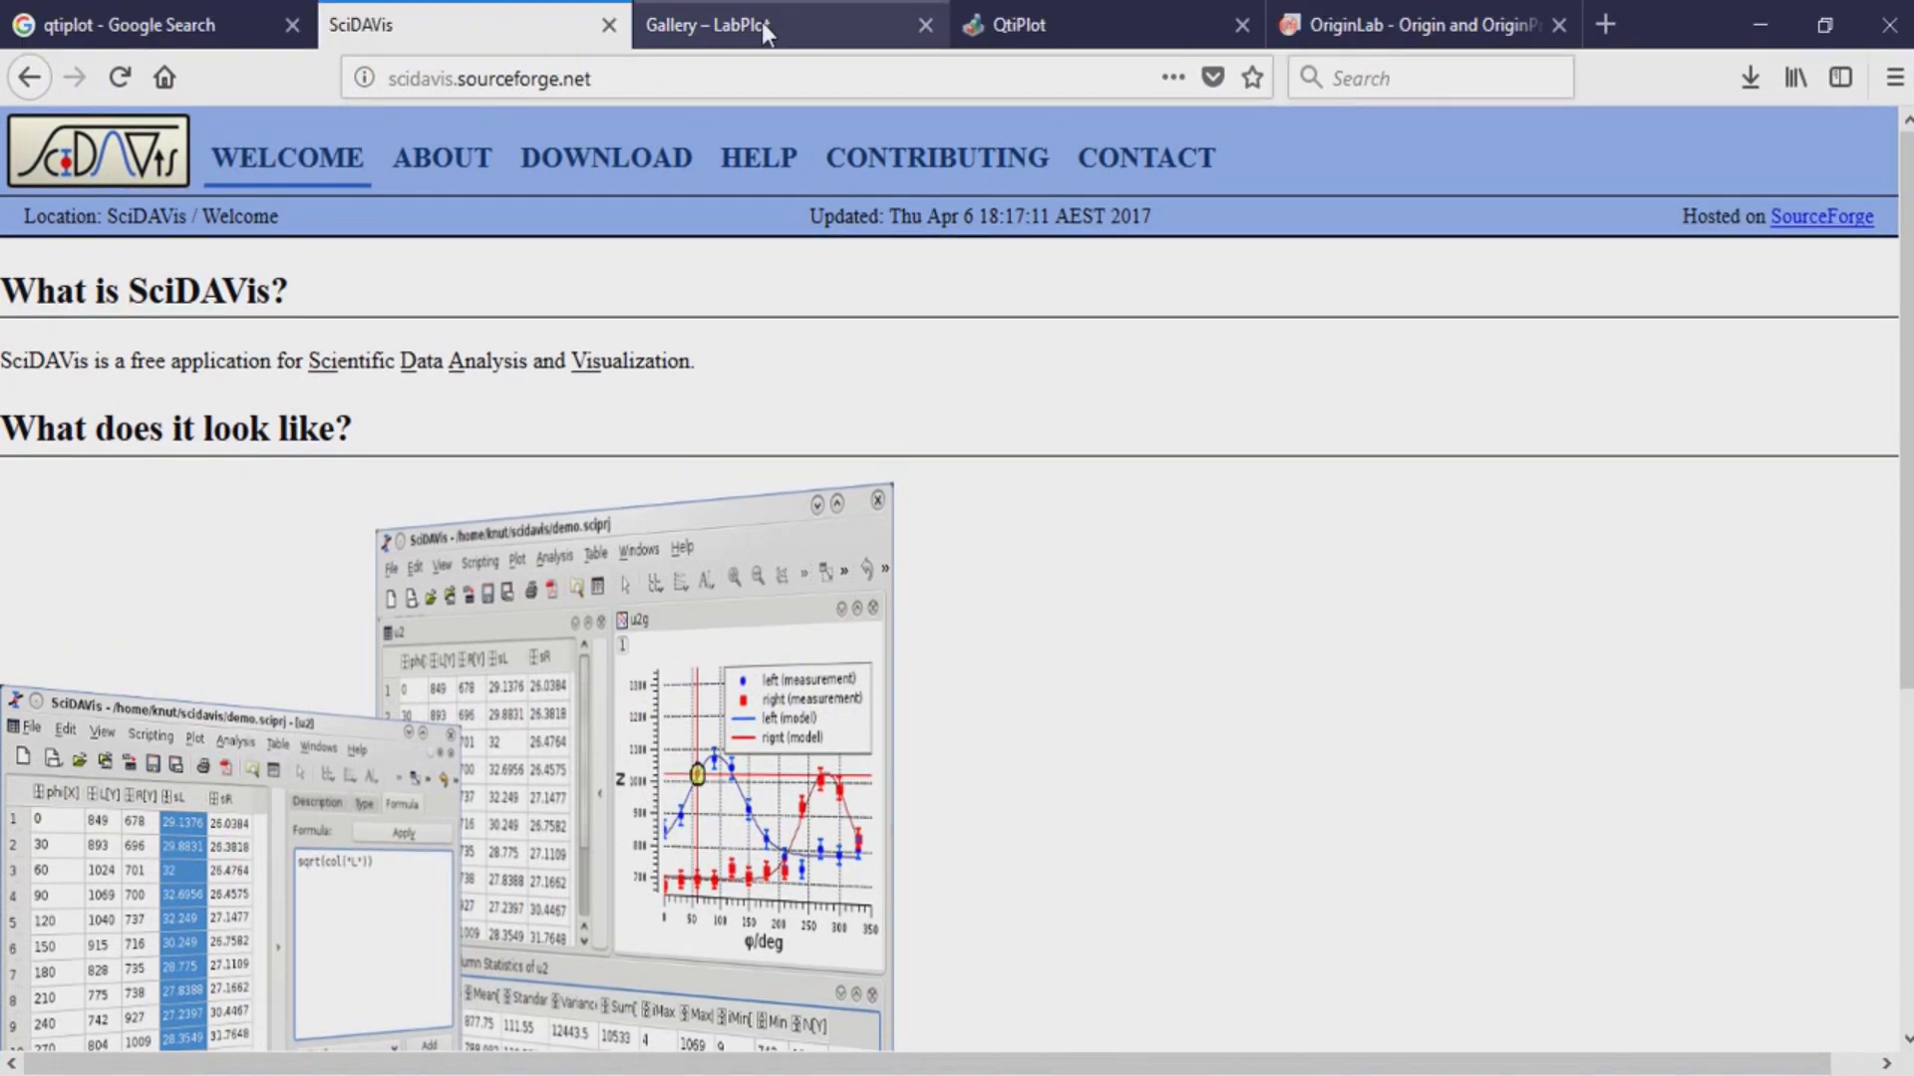
left_click(760, 25)
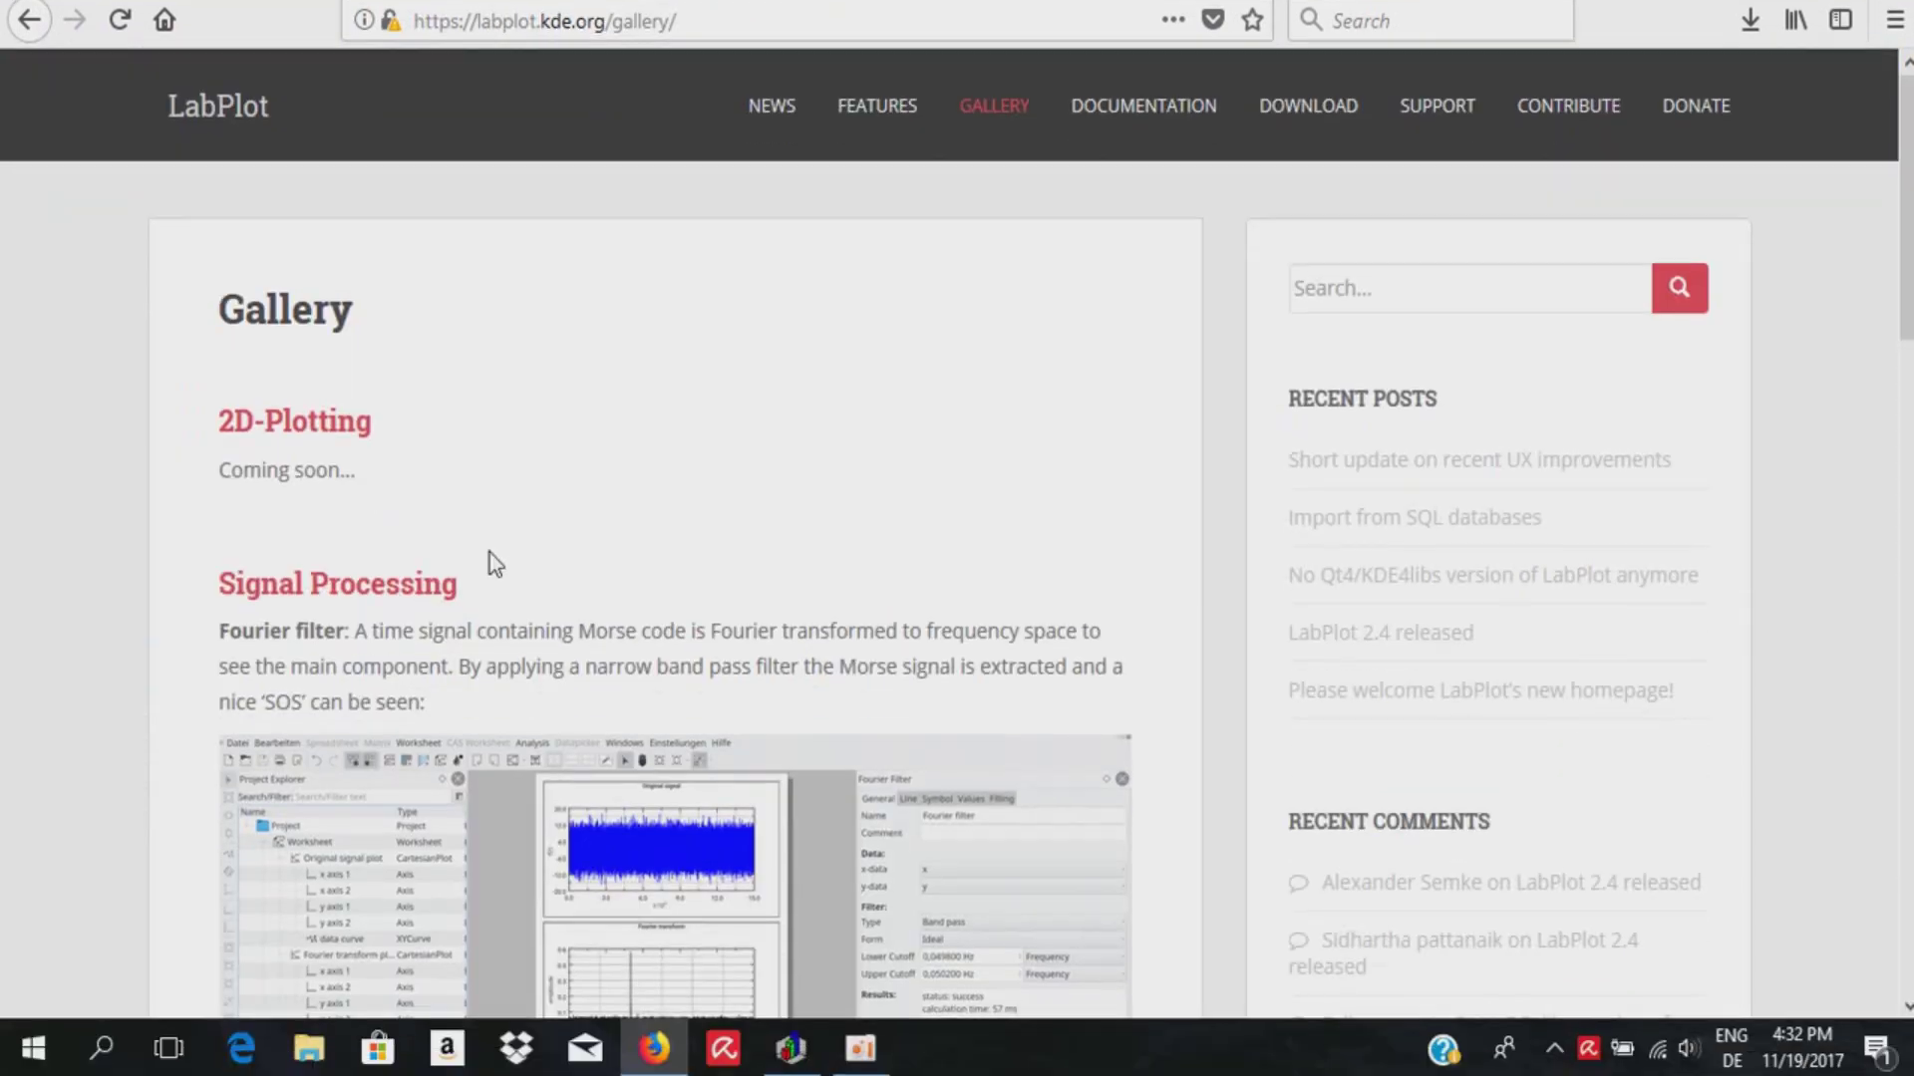
scroll(548, 688, "down", 5)
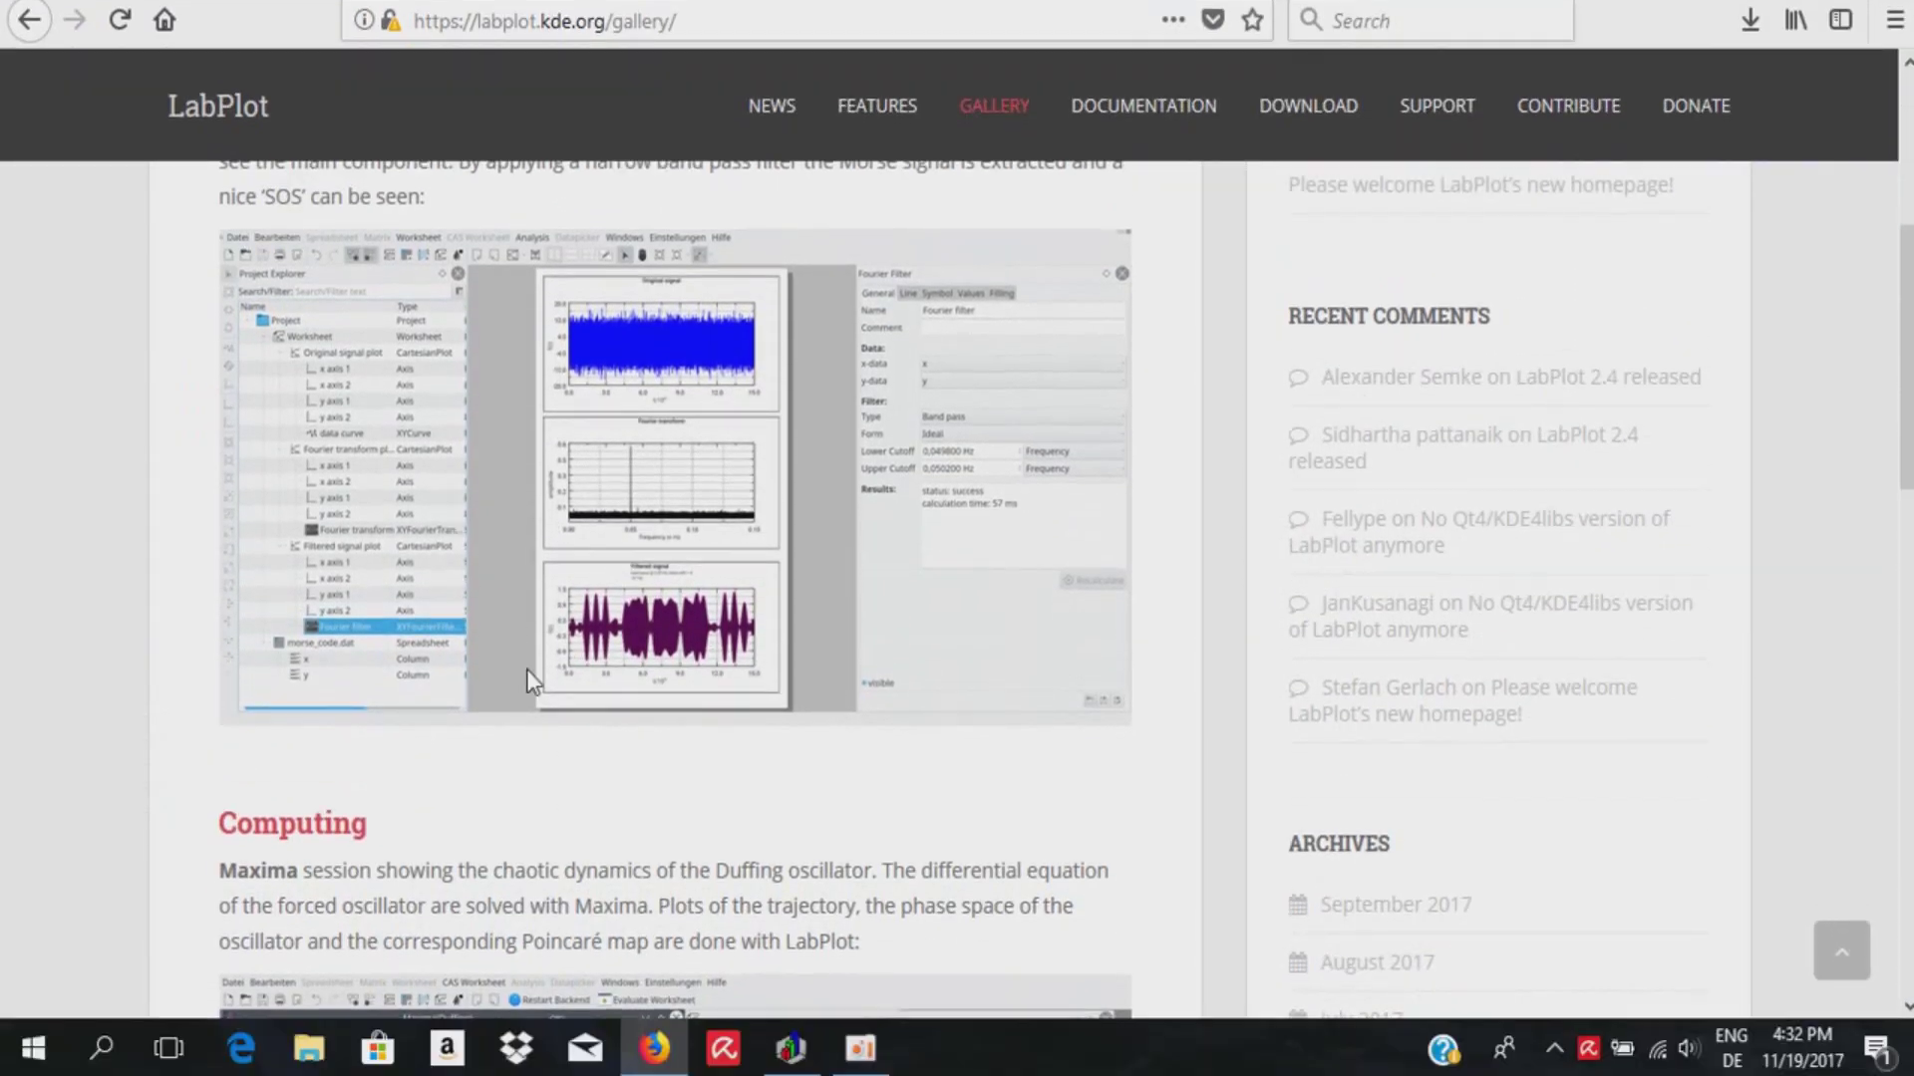
scroll(714, 787, "down", 10)
scroll(734, 633, "down", 4)
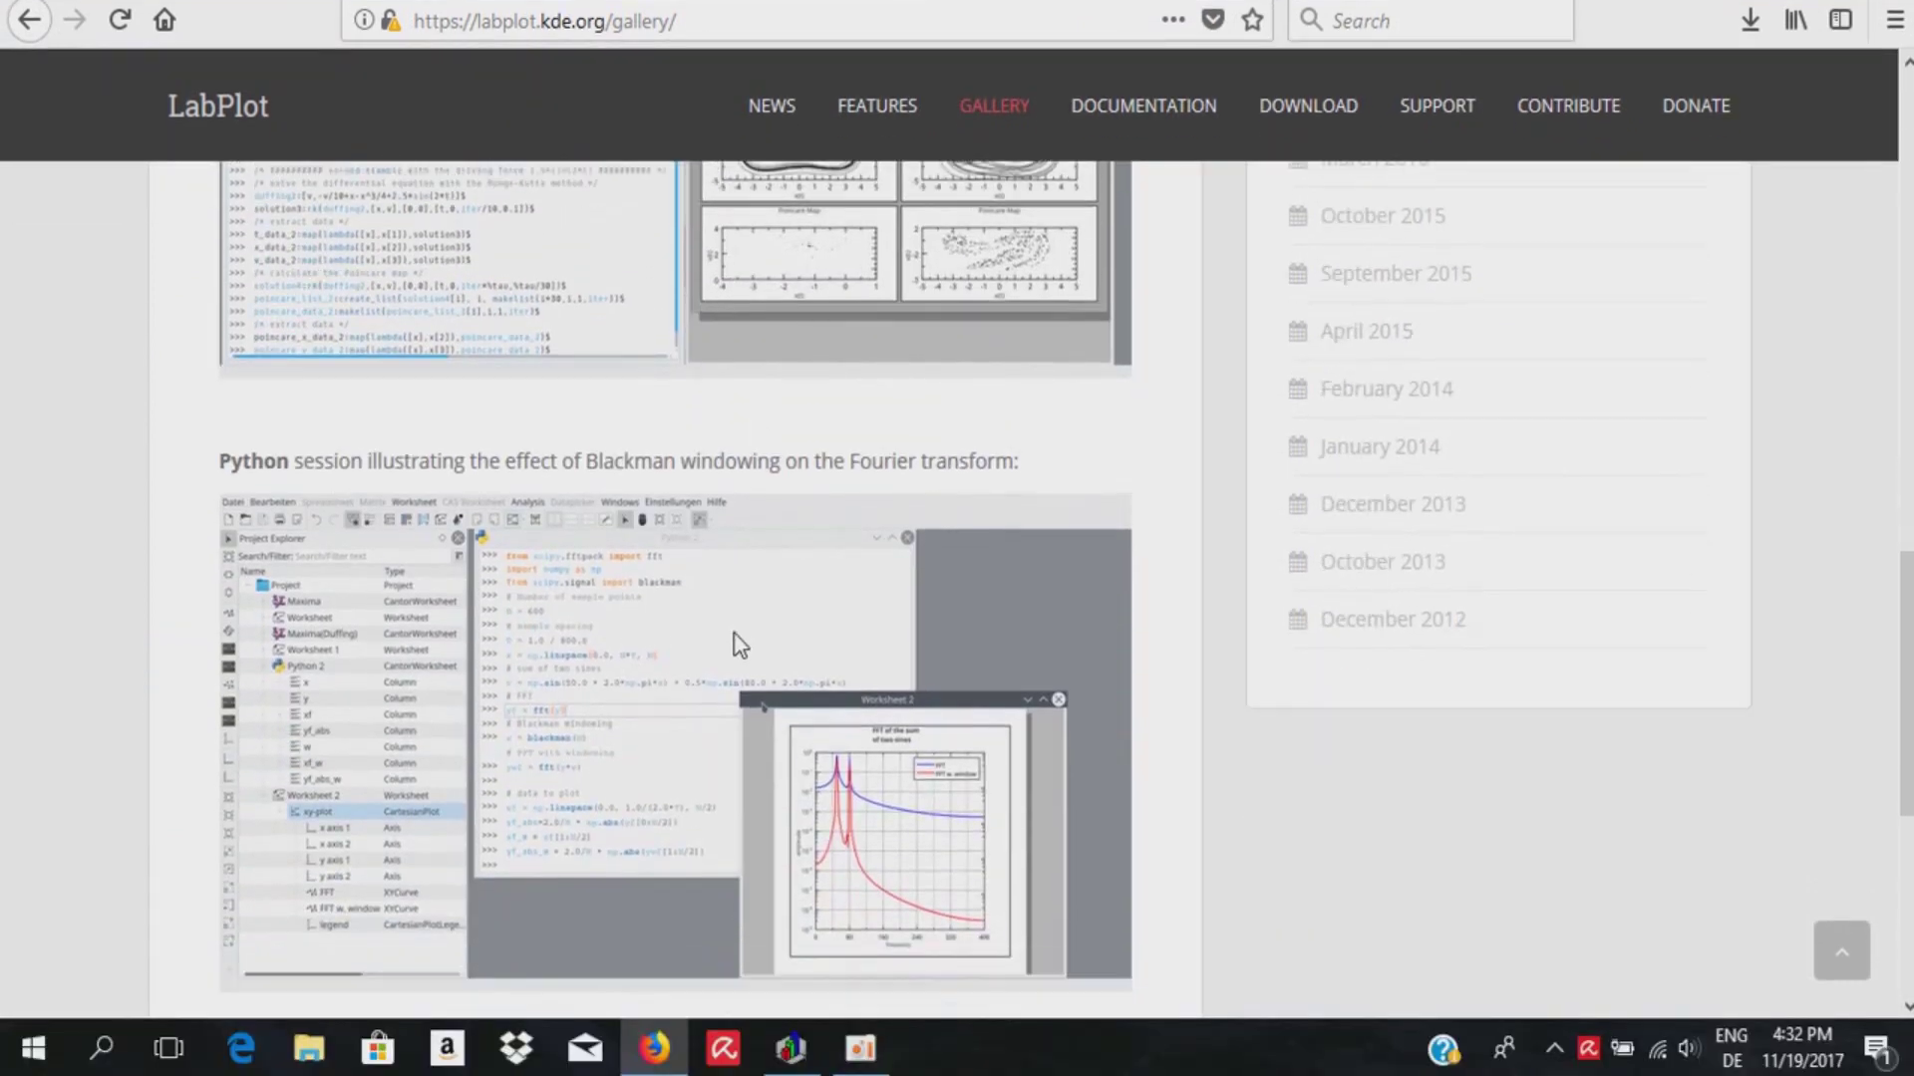
scroll(733, 634, "up", 12)
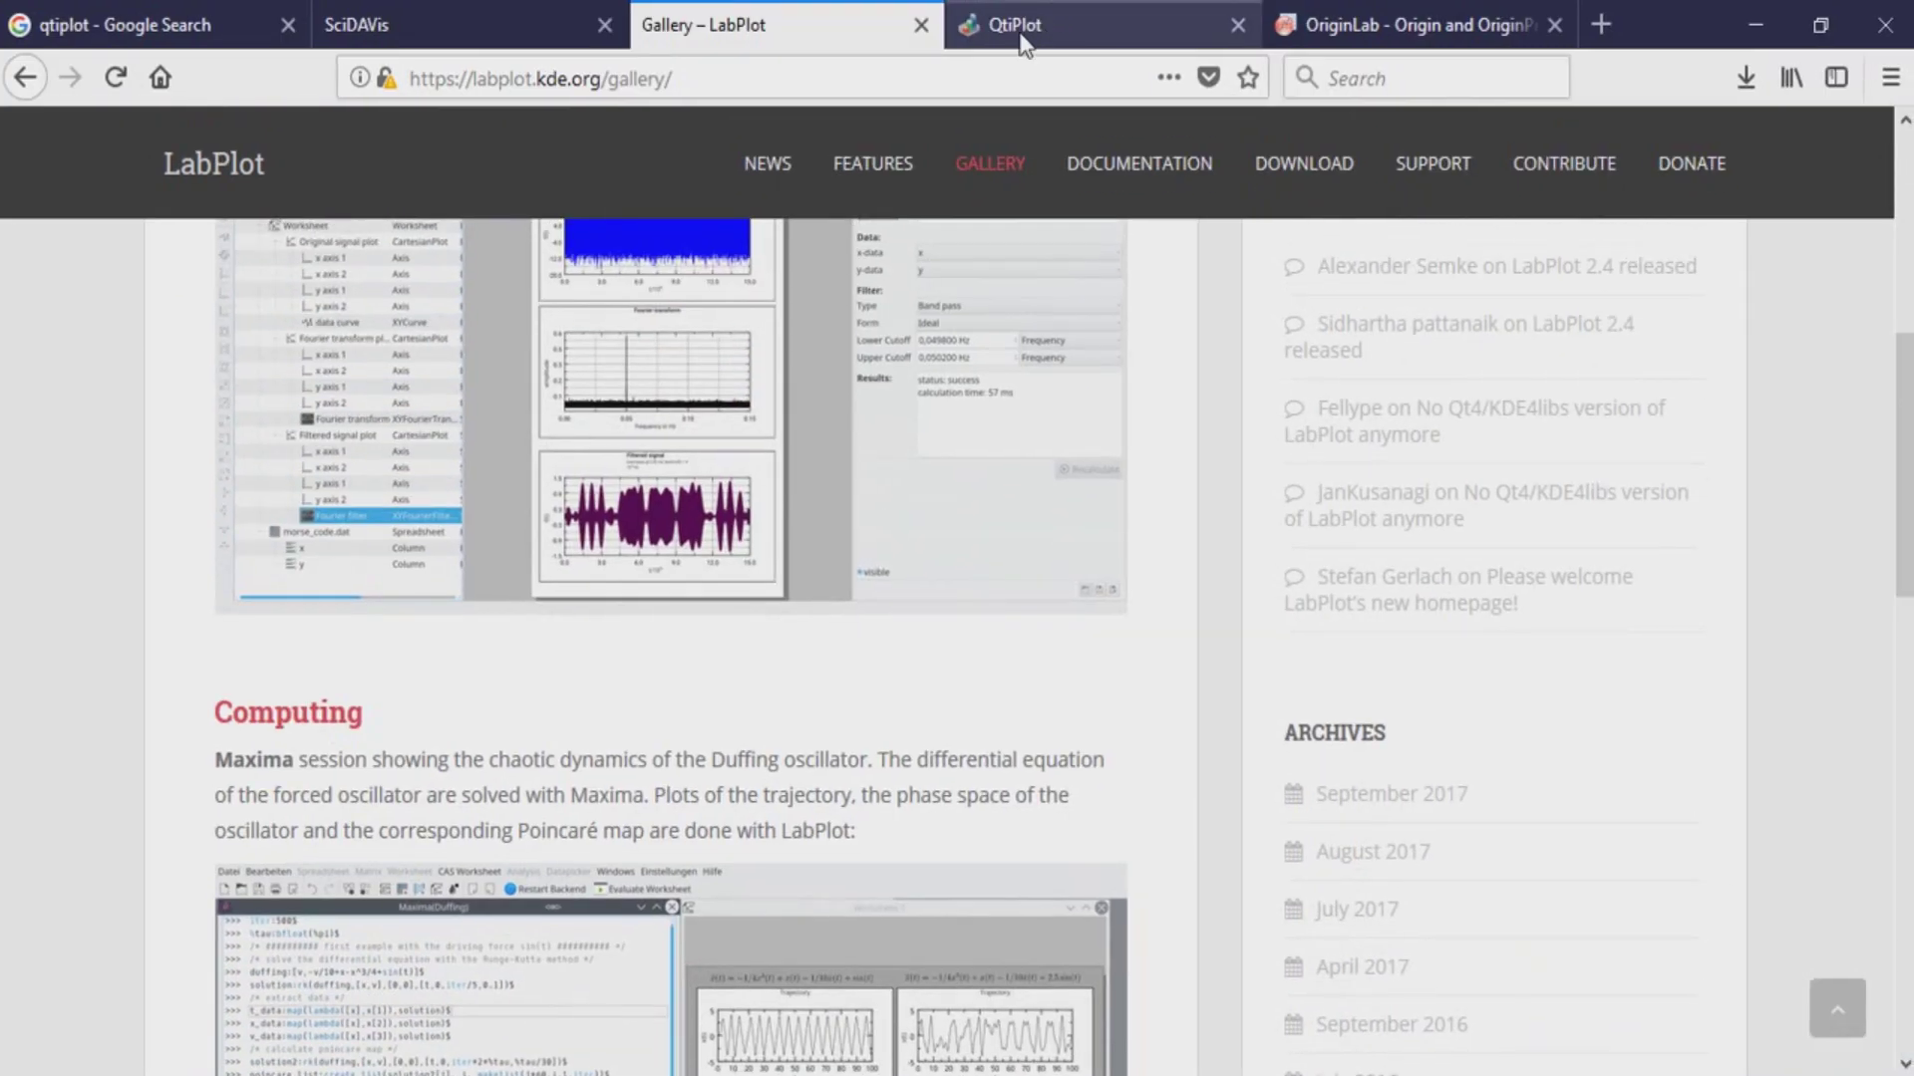
Browse the QtiPlot website's graph gallery, then move on to the OriginLab homepage
left_click(1028, 16)
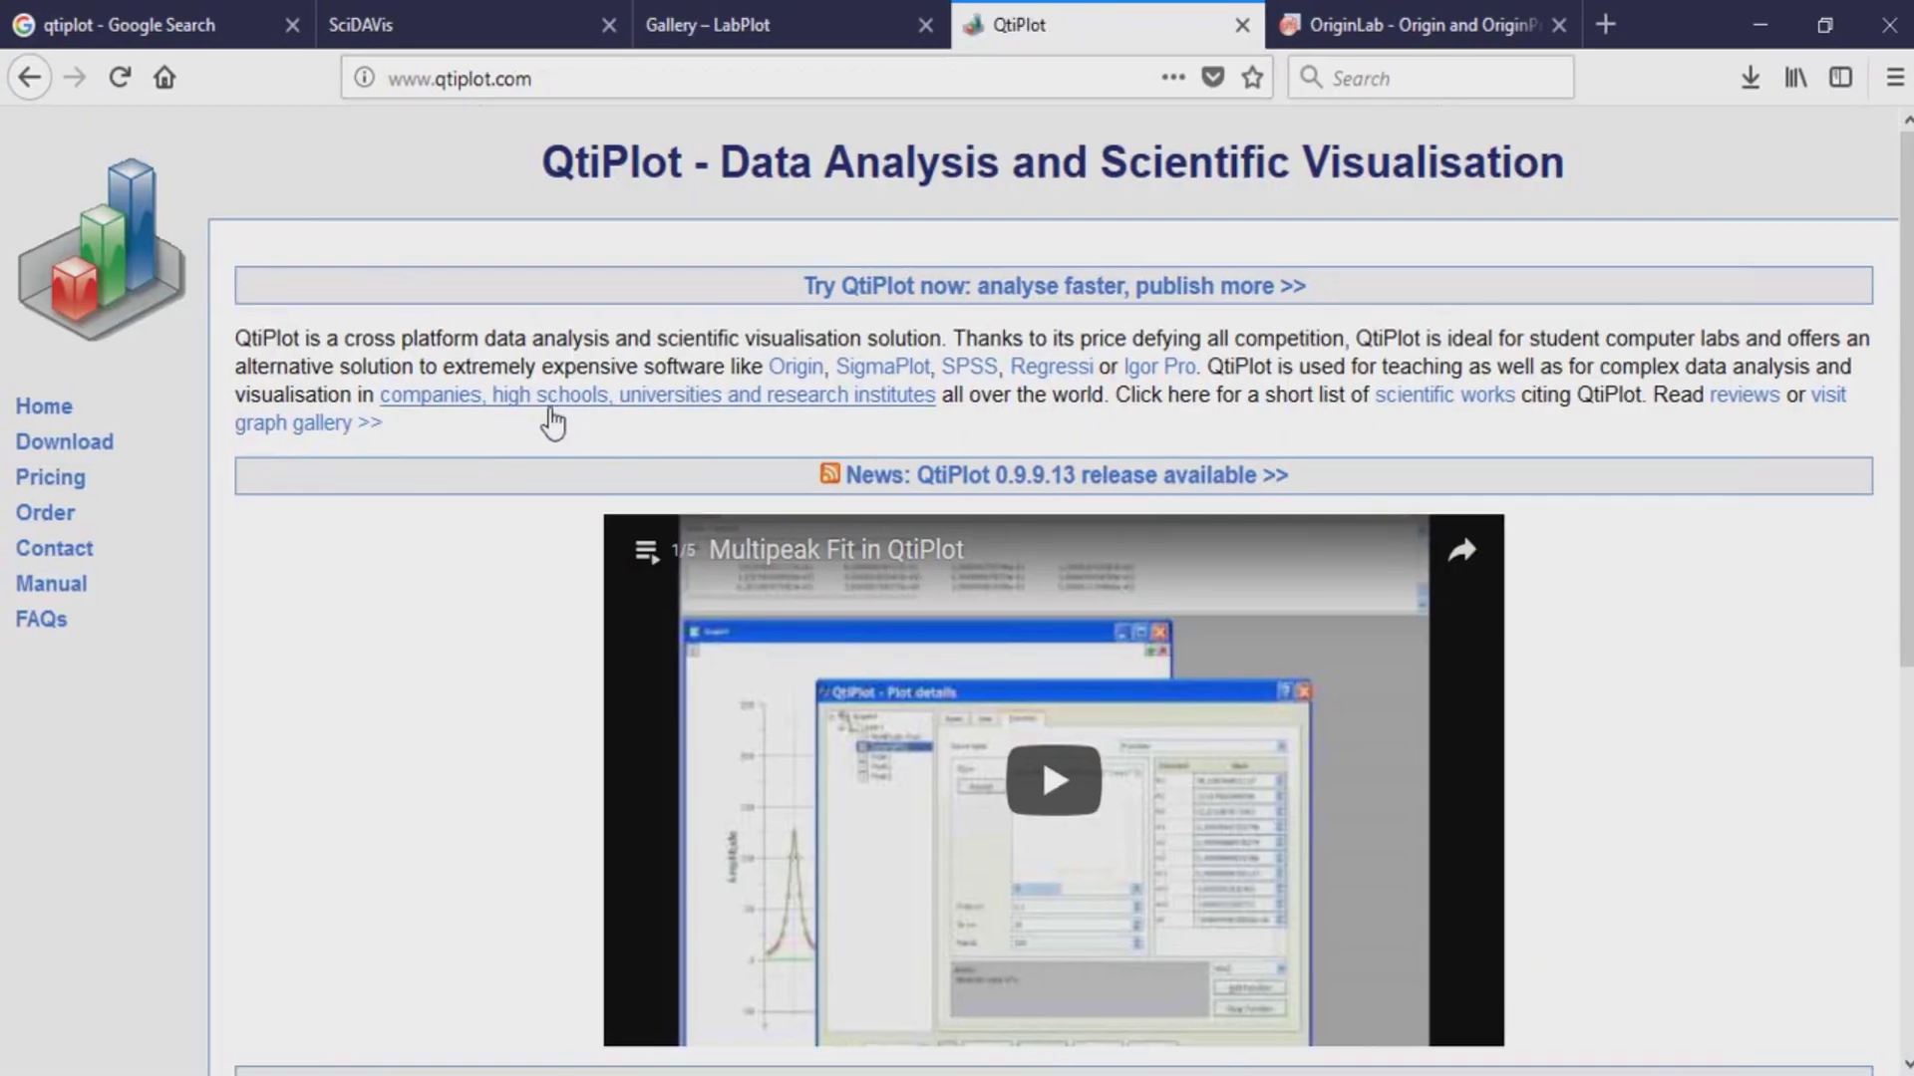
scroll(551, 424, "down", 3)
scroll(544, 436, "down", 2)
scroll(543, 436, "up", 5)
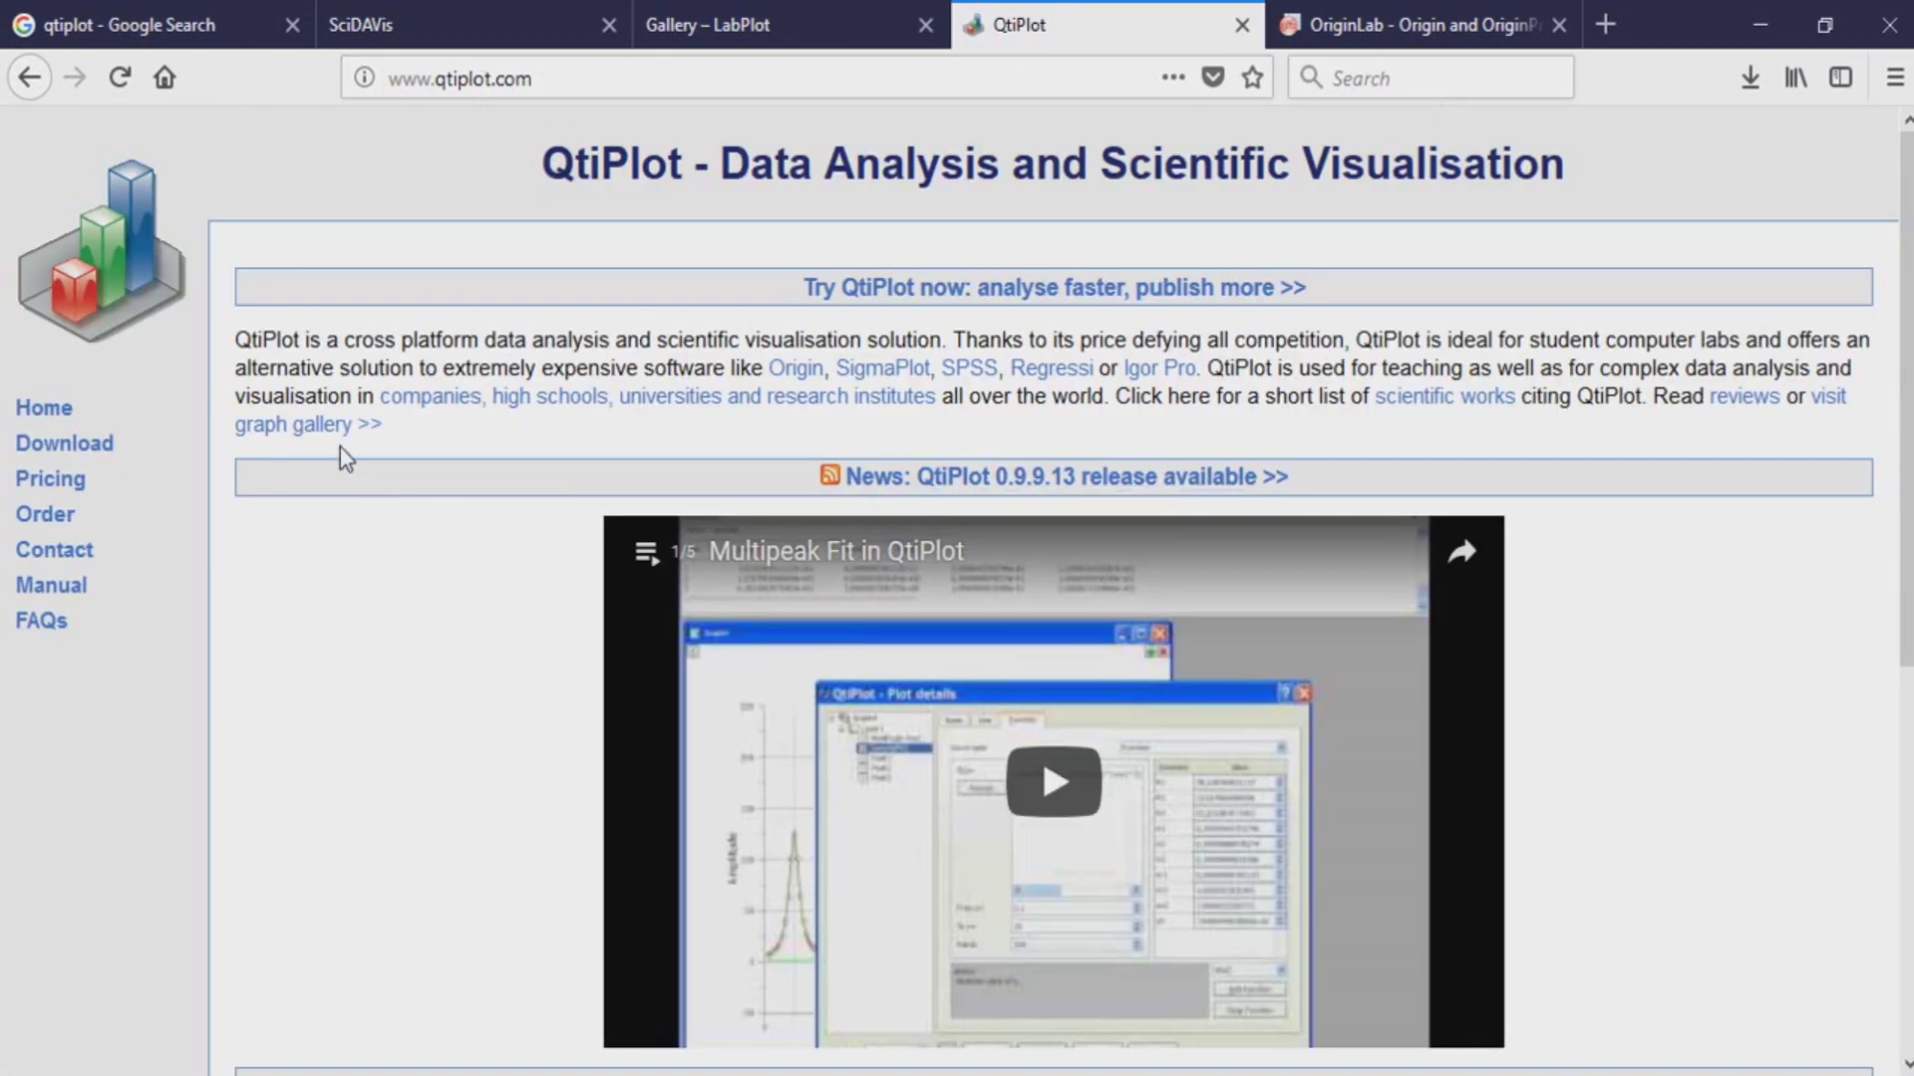
left_click(332, 430)
scroll(399, 484, "down", 1)
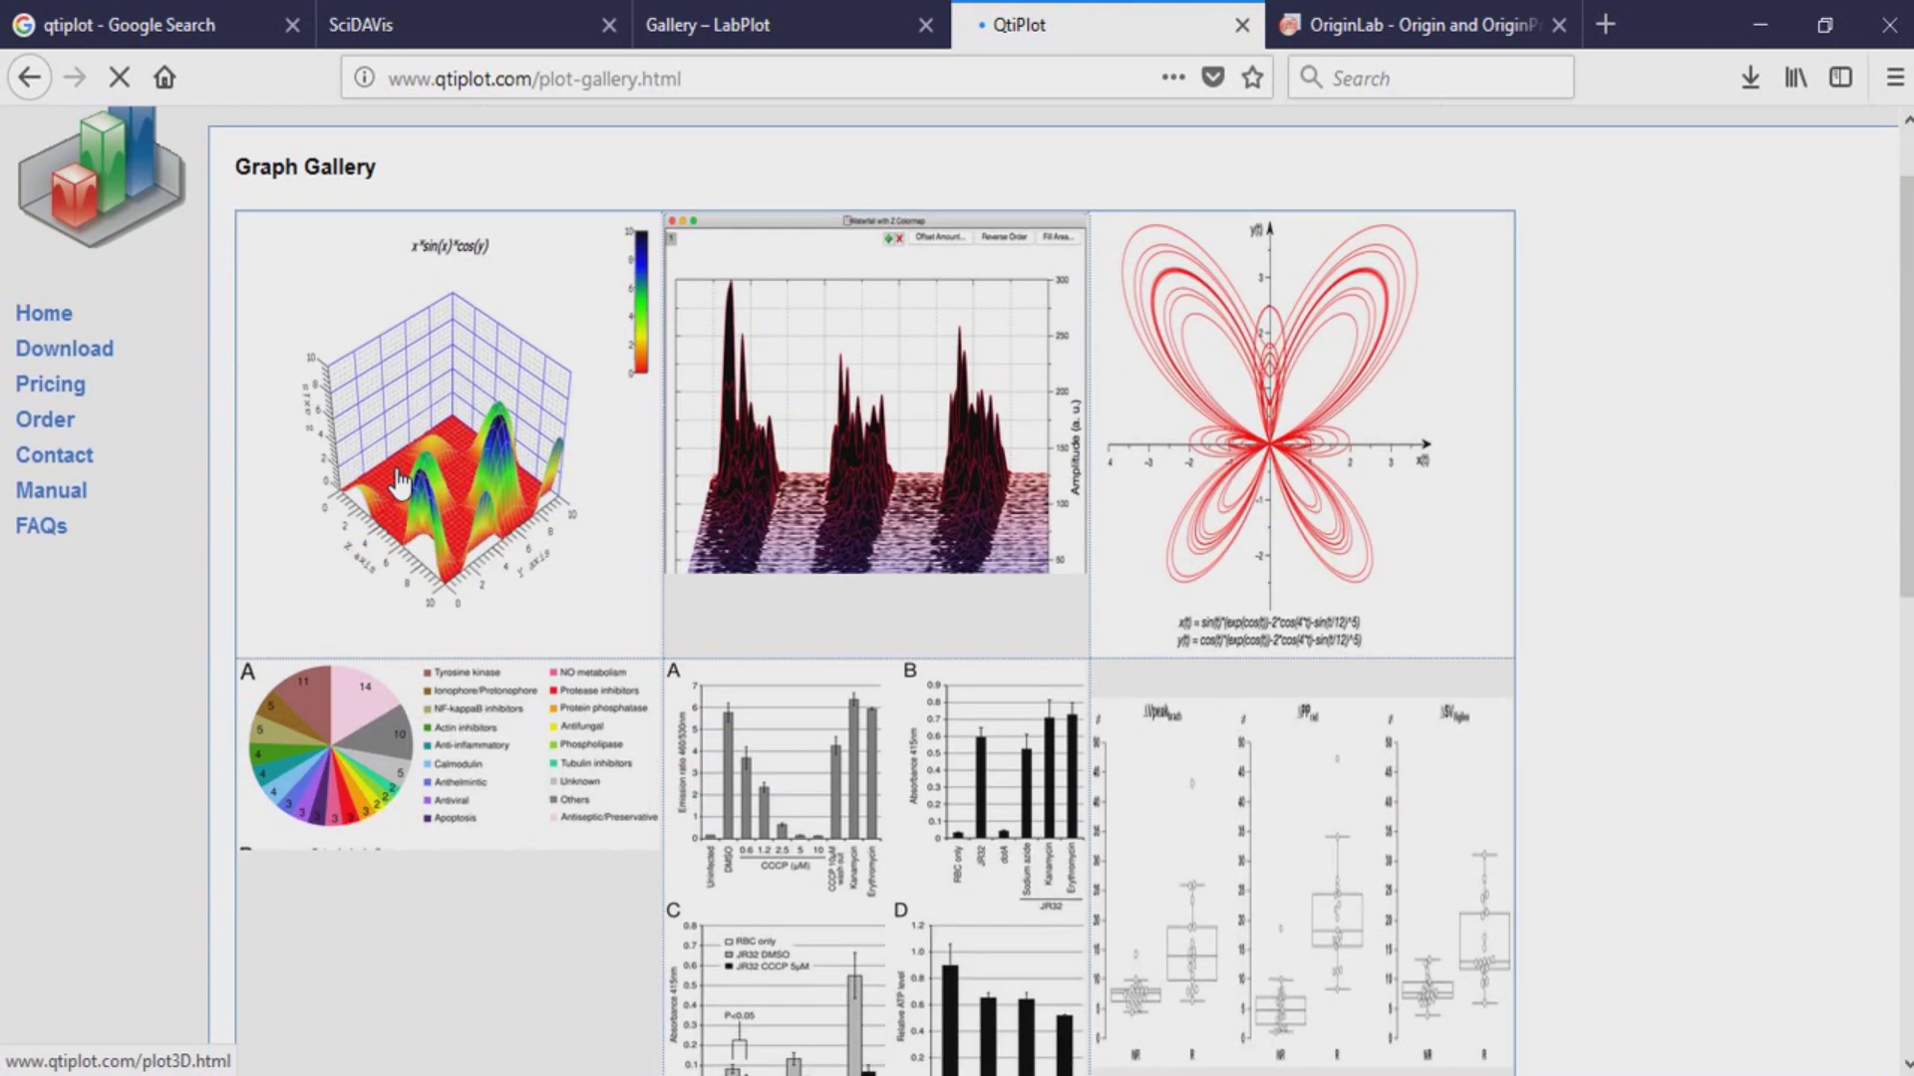
scroll(912, 563, "down", 4)
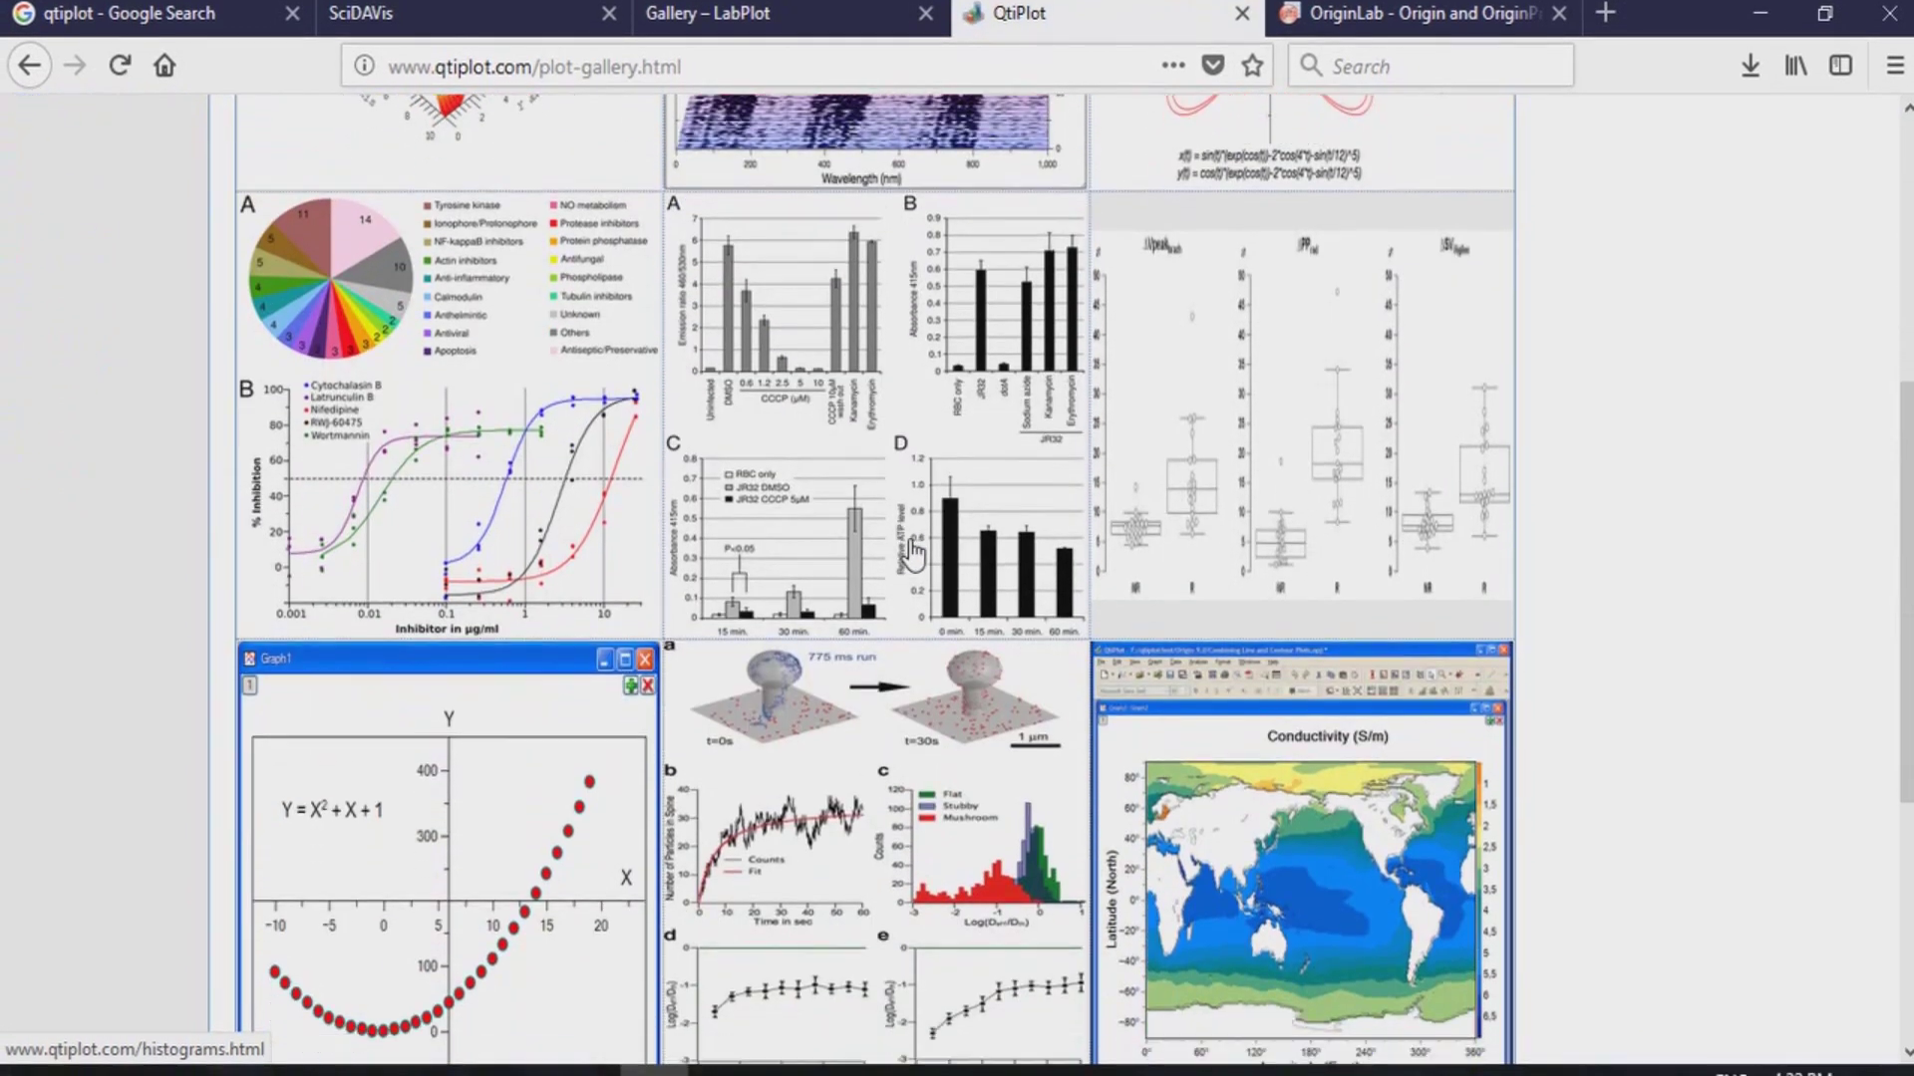
scroll(912, 558, "down", 5)
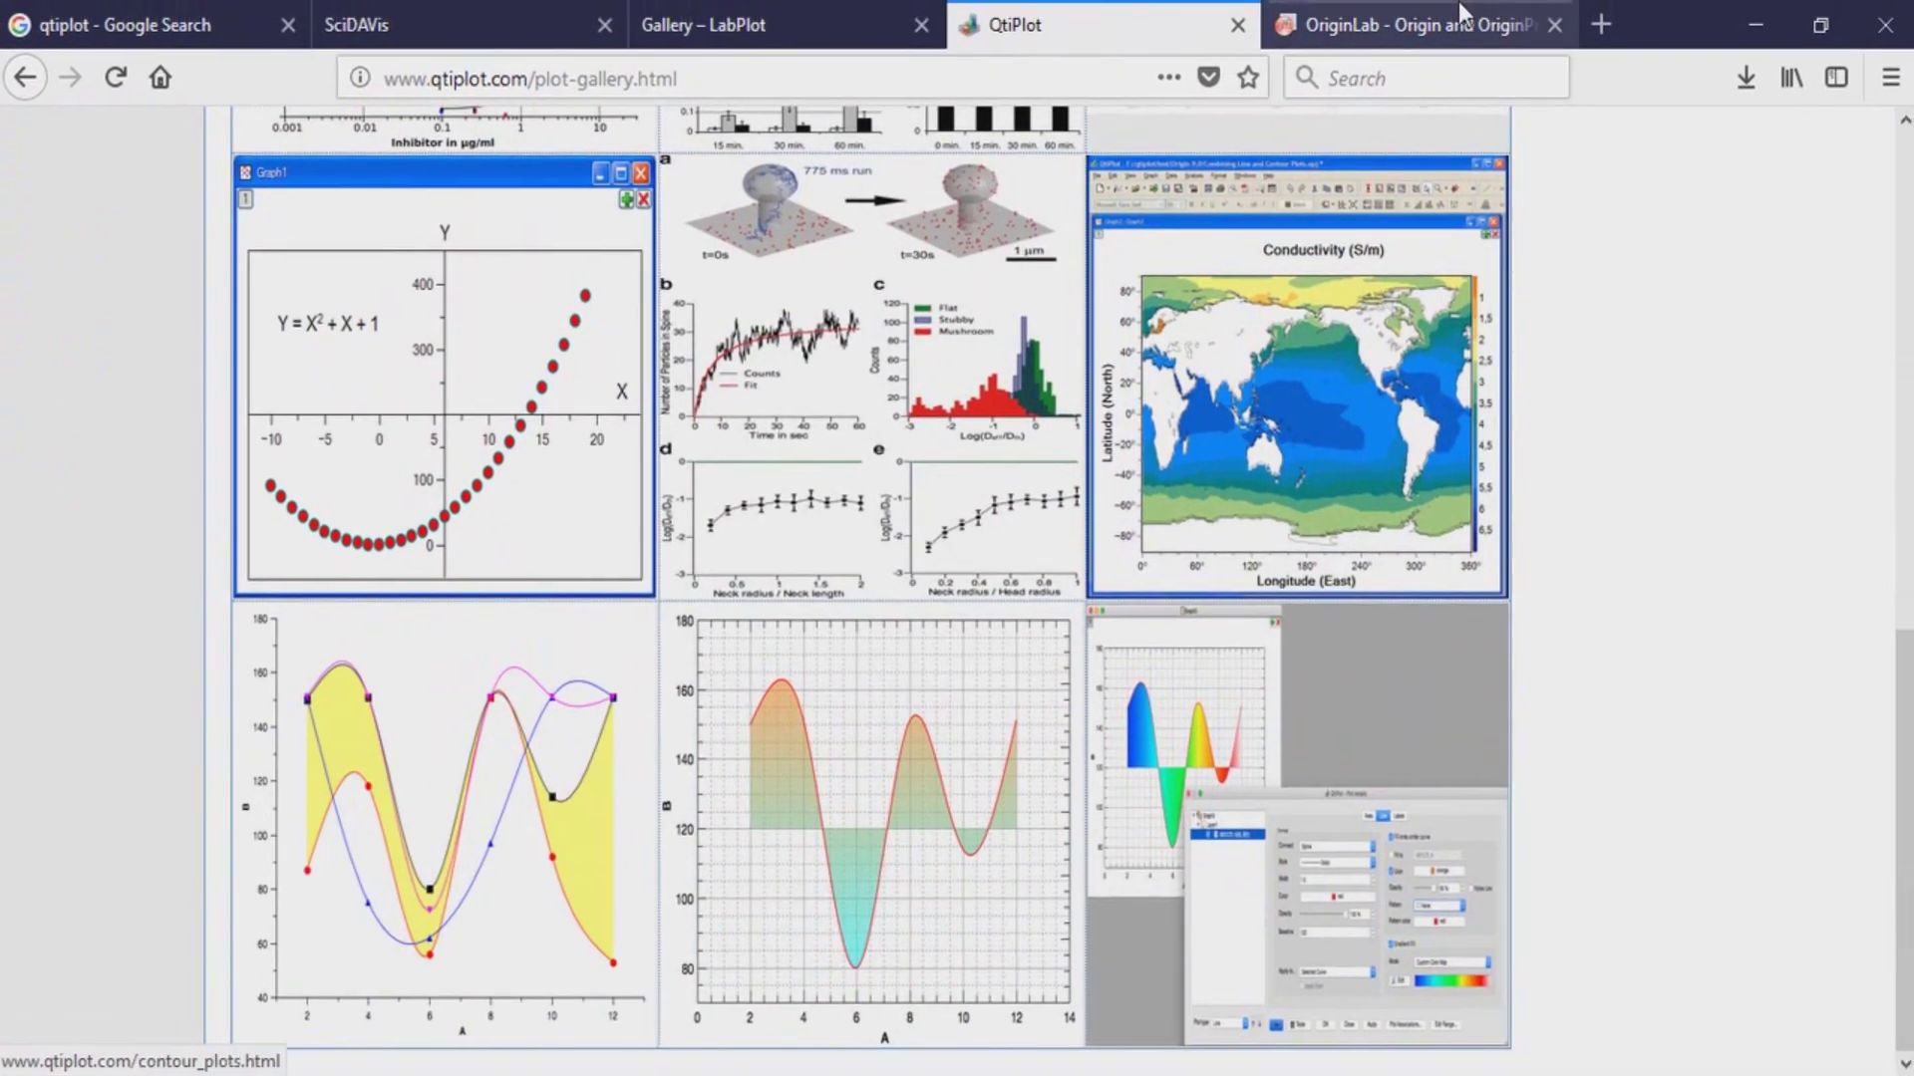
left_click(1461, 12)
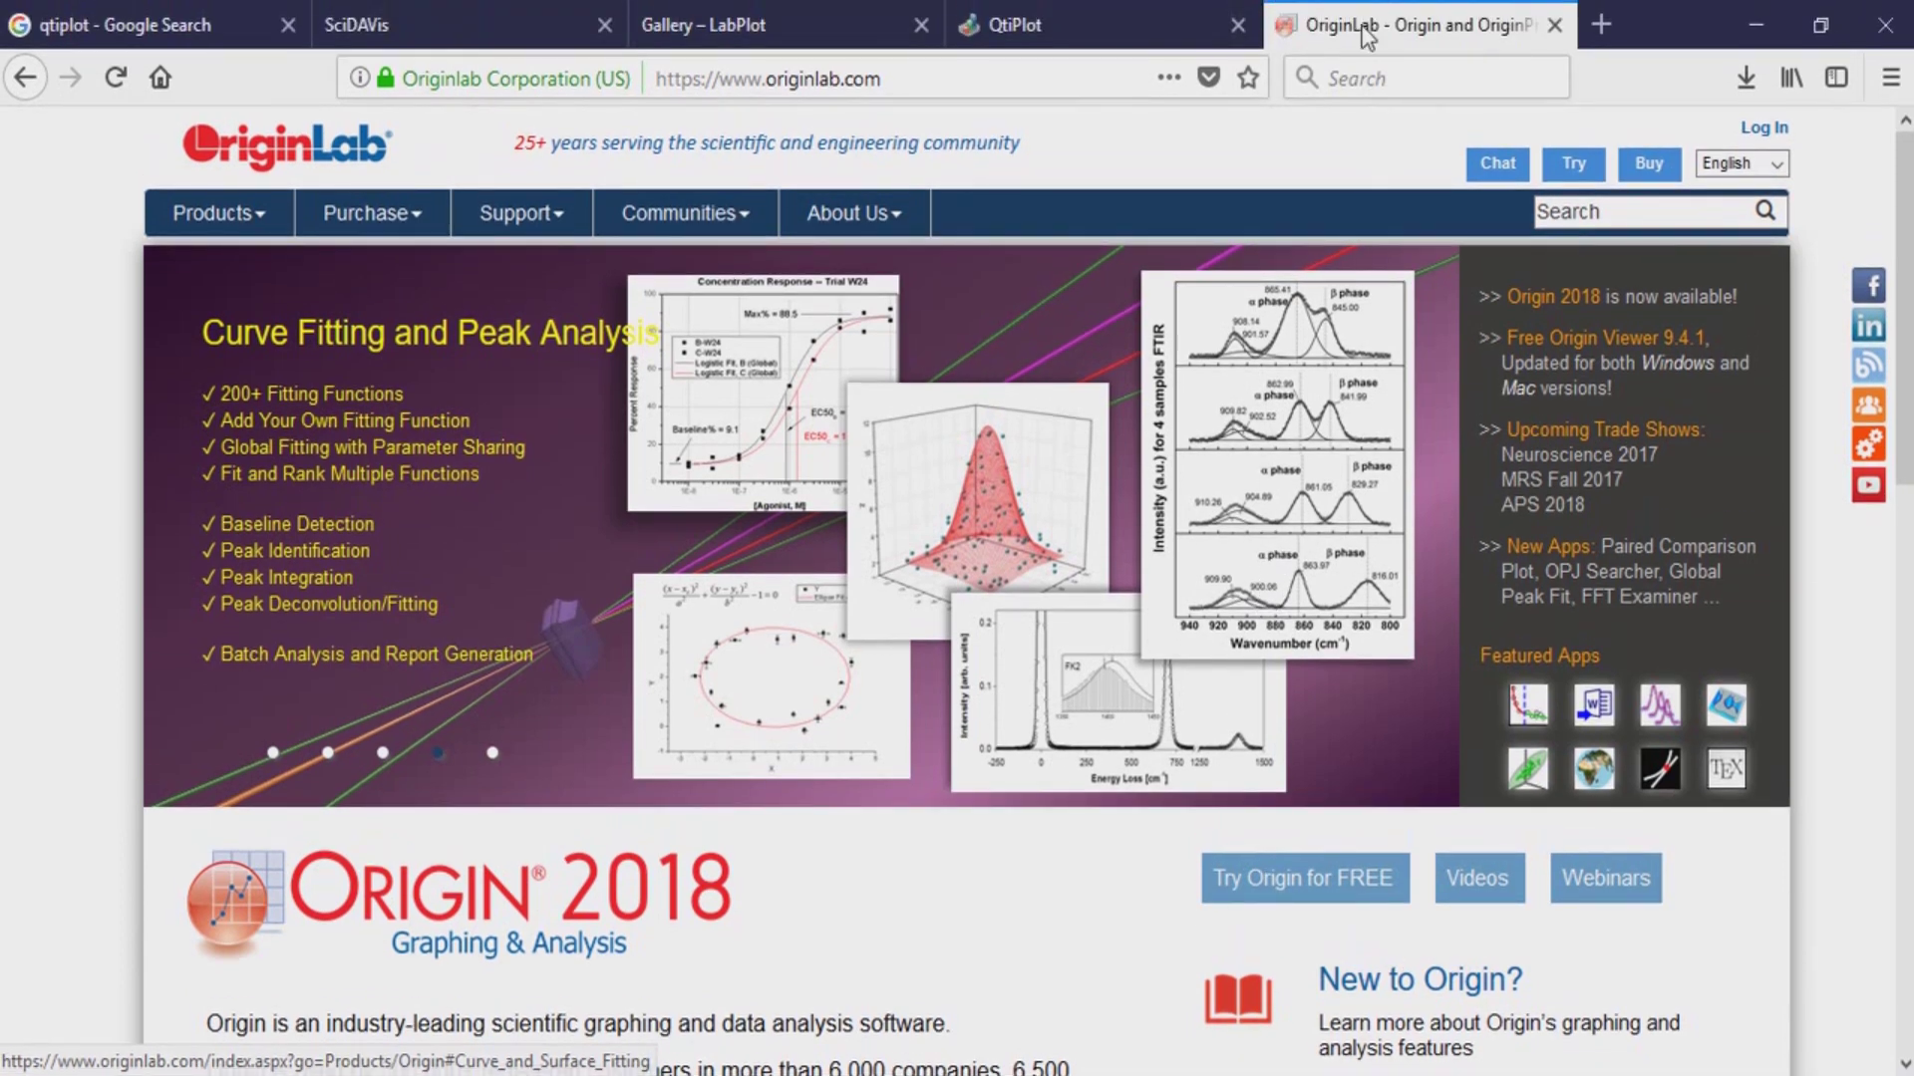
Compare the QtiPlot gallery, LabPlot gallery, OriginLab and SciDAVis pages, ending on SciDAVis
left_click(1109, 26)
left_click(871, 28)
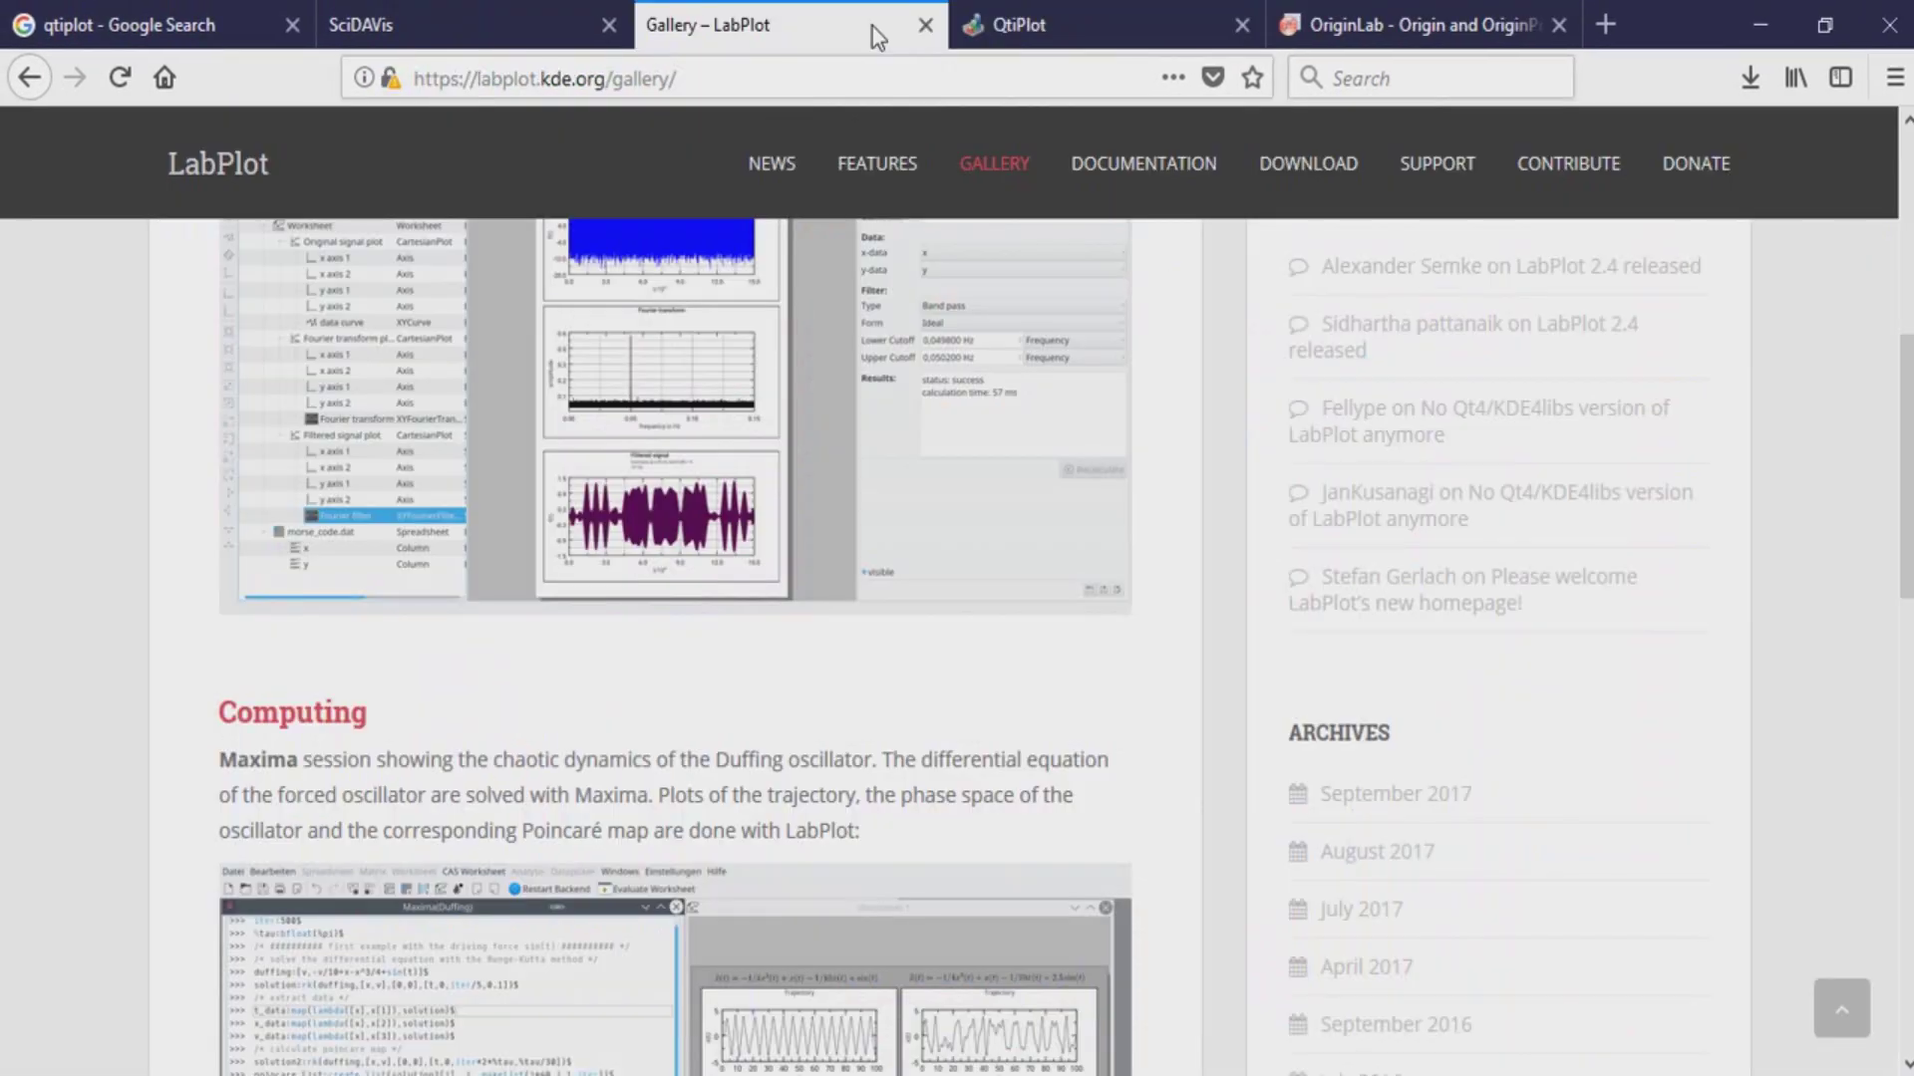
left_click(403, 30)
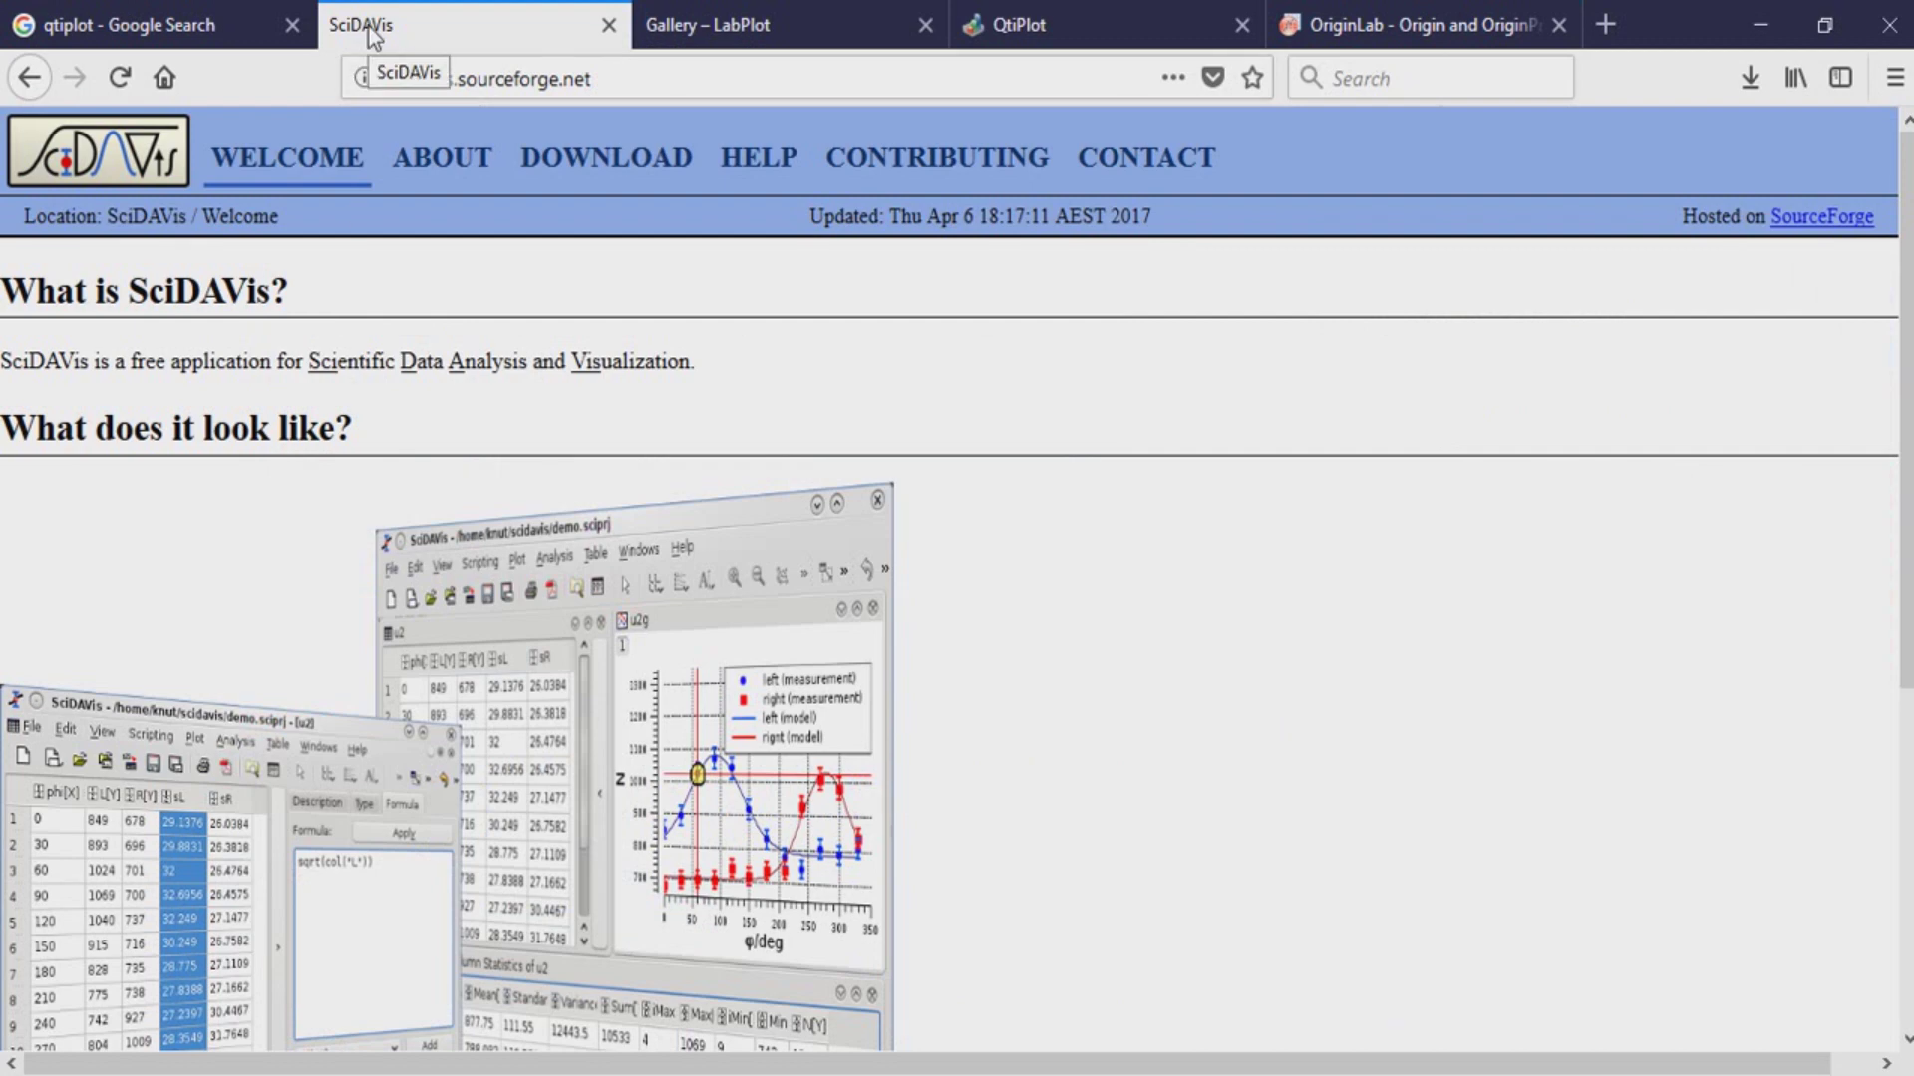
left_click(732, 40)
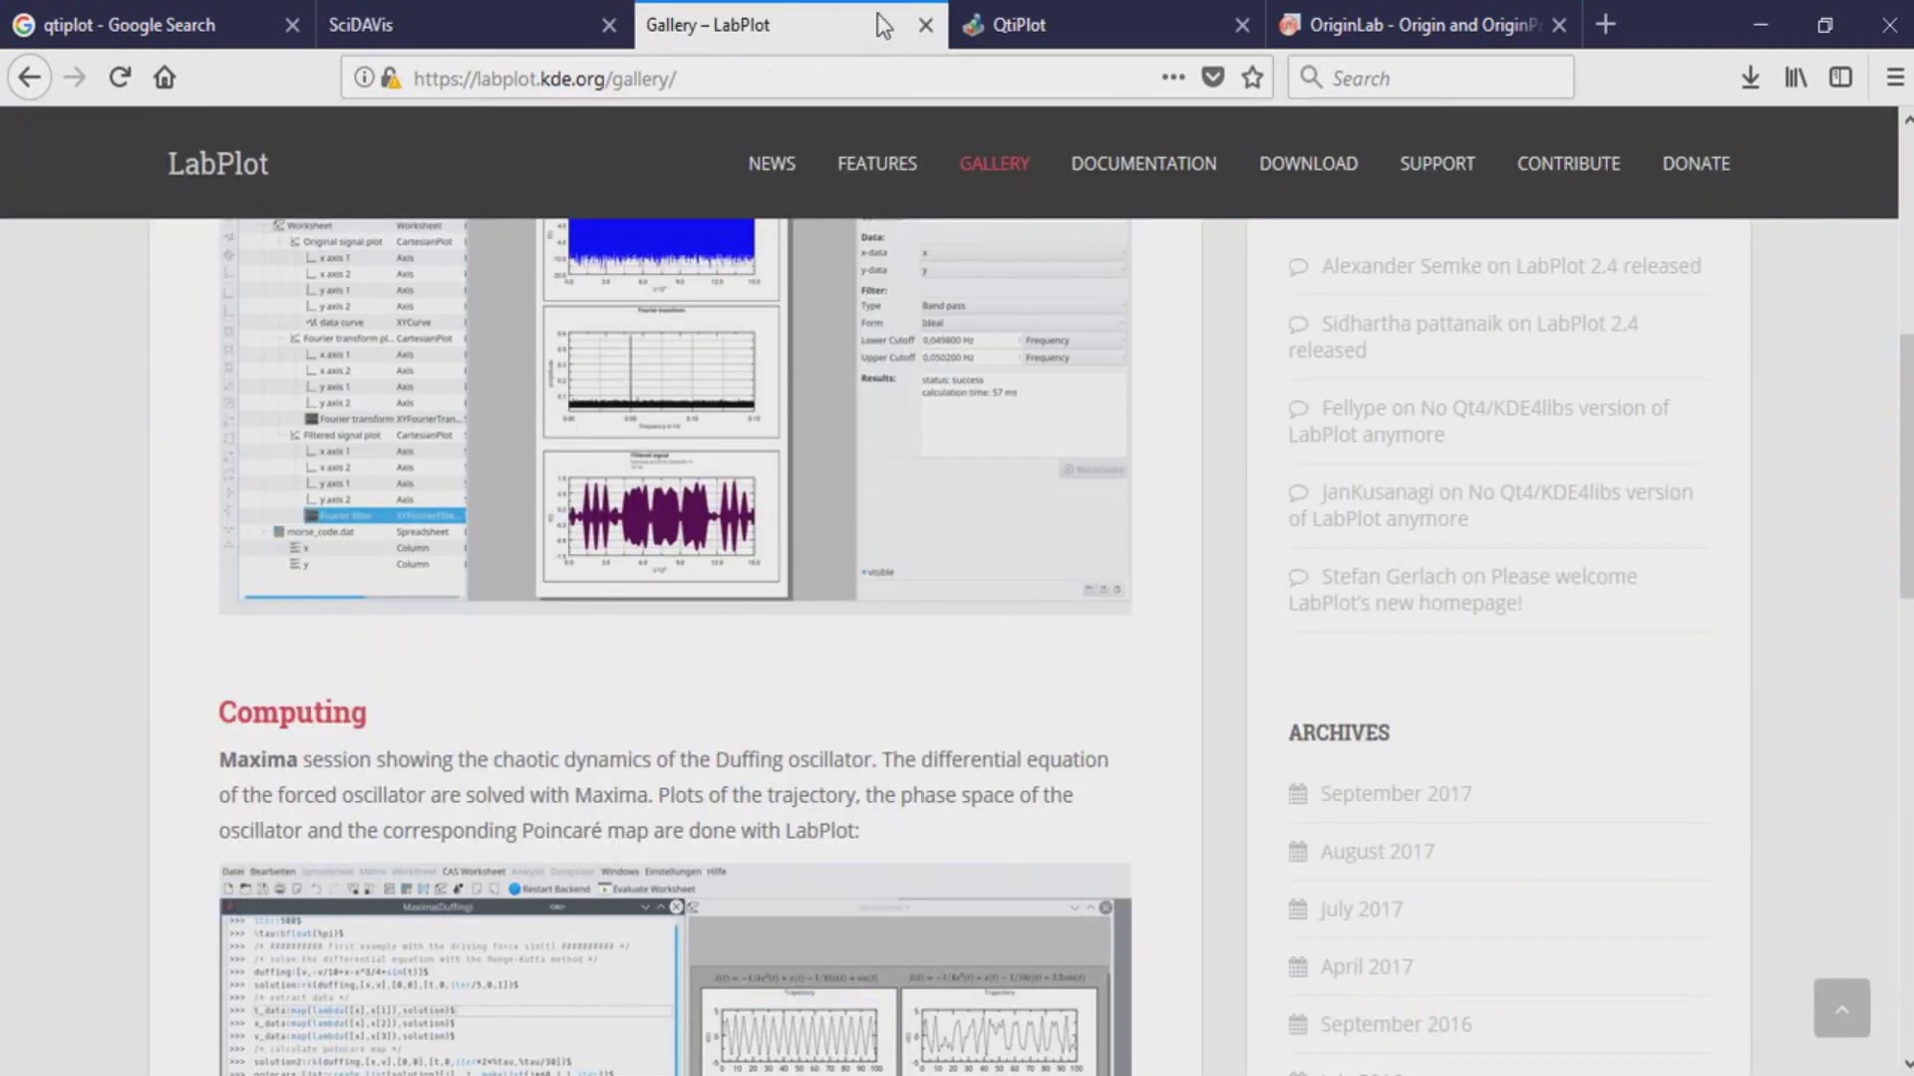
left_click(1033, 22)
left_click(1361, 20)
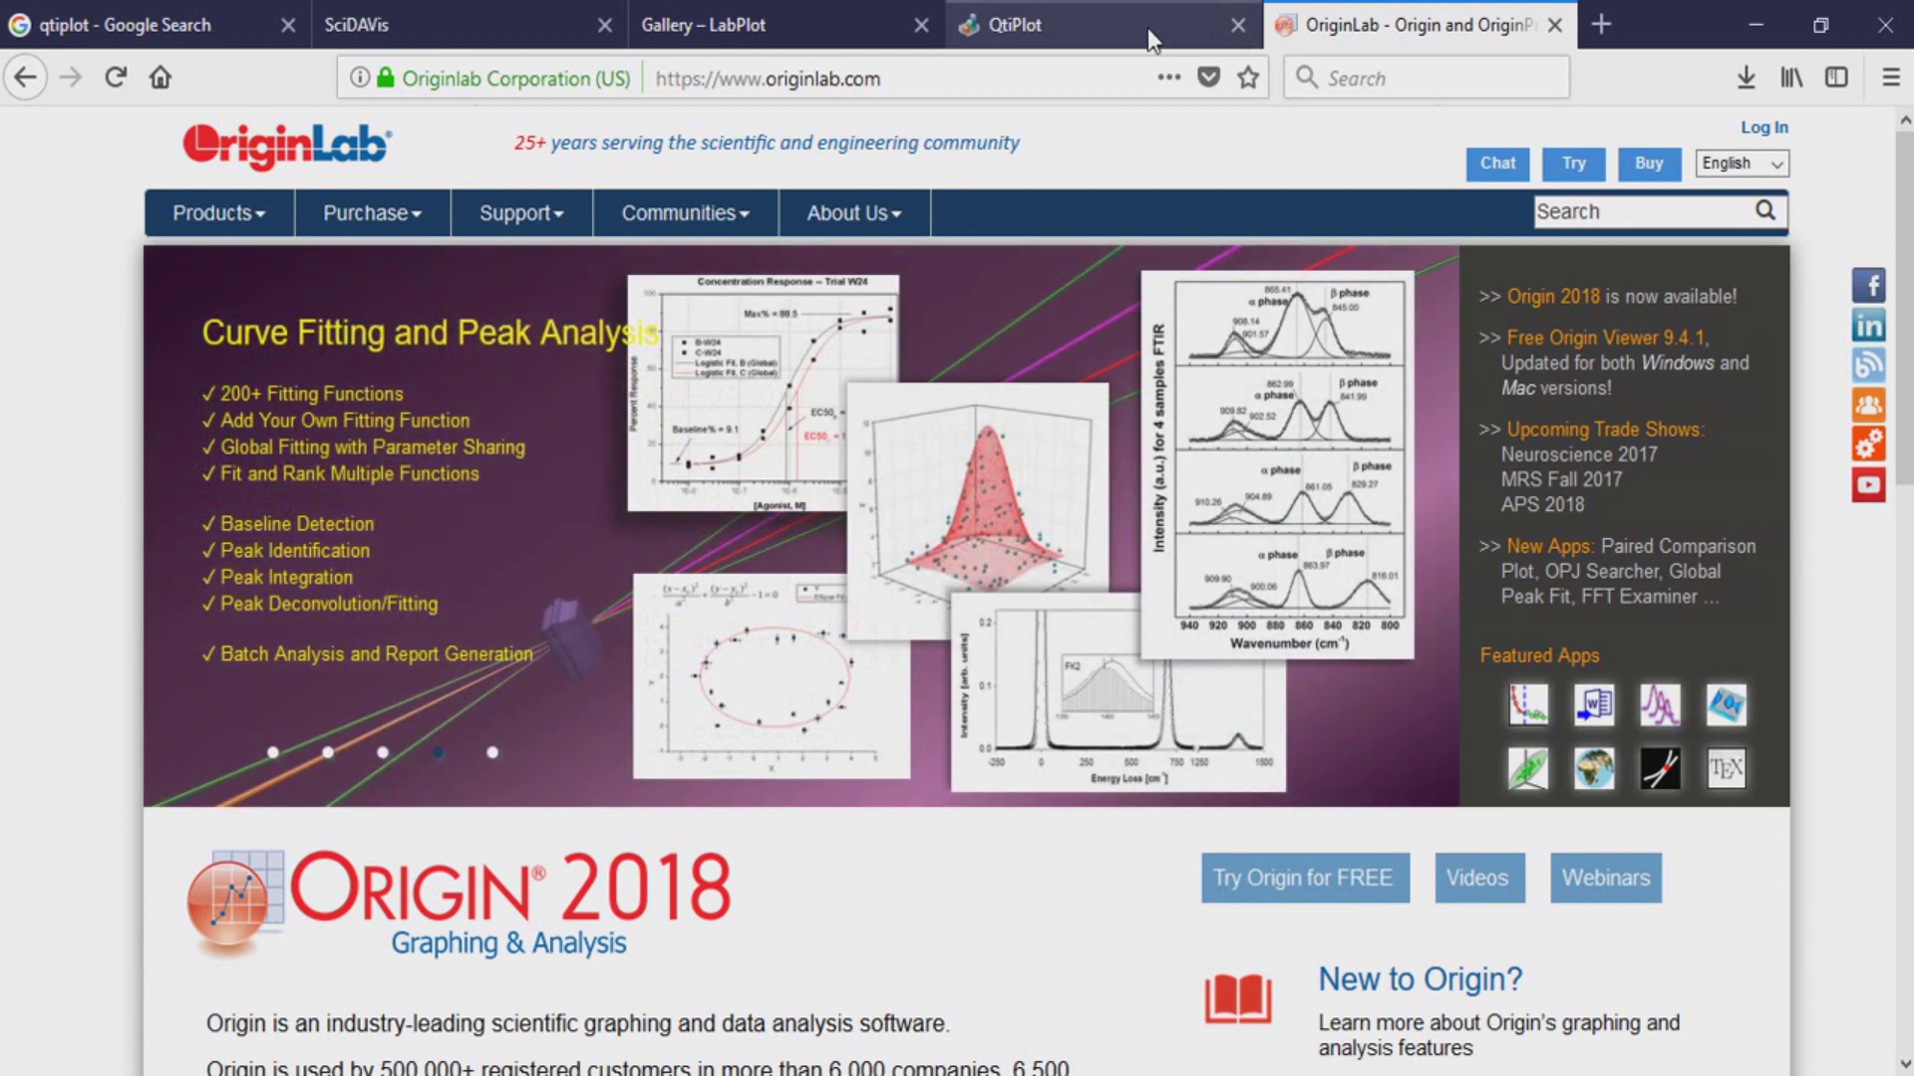
left_click(1146, 27)
left_click(884, 42)
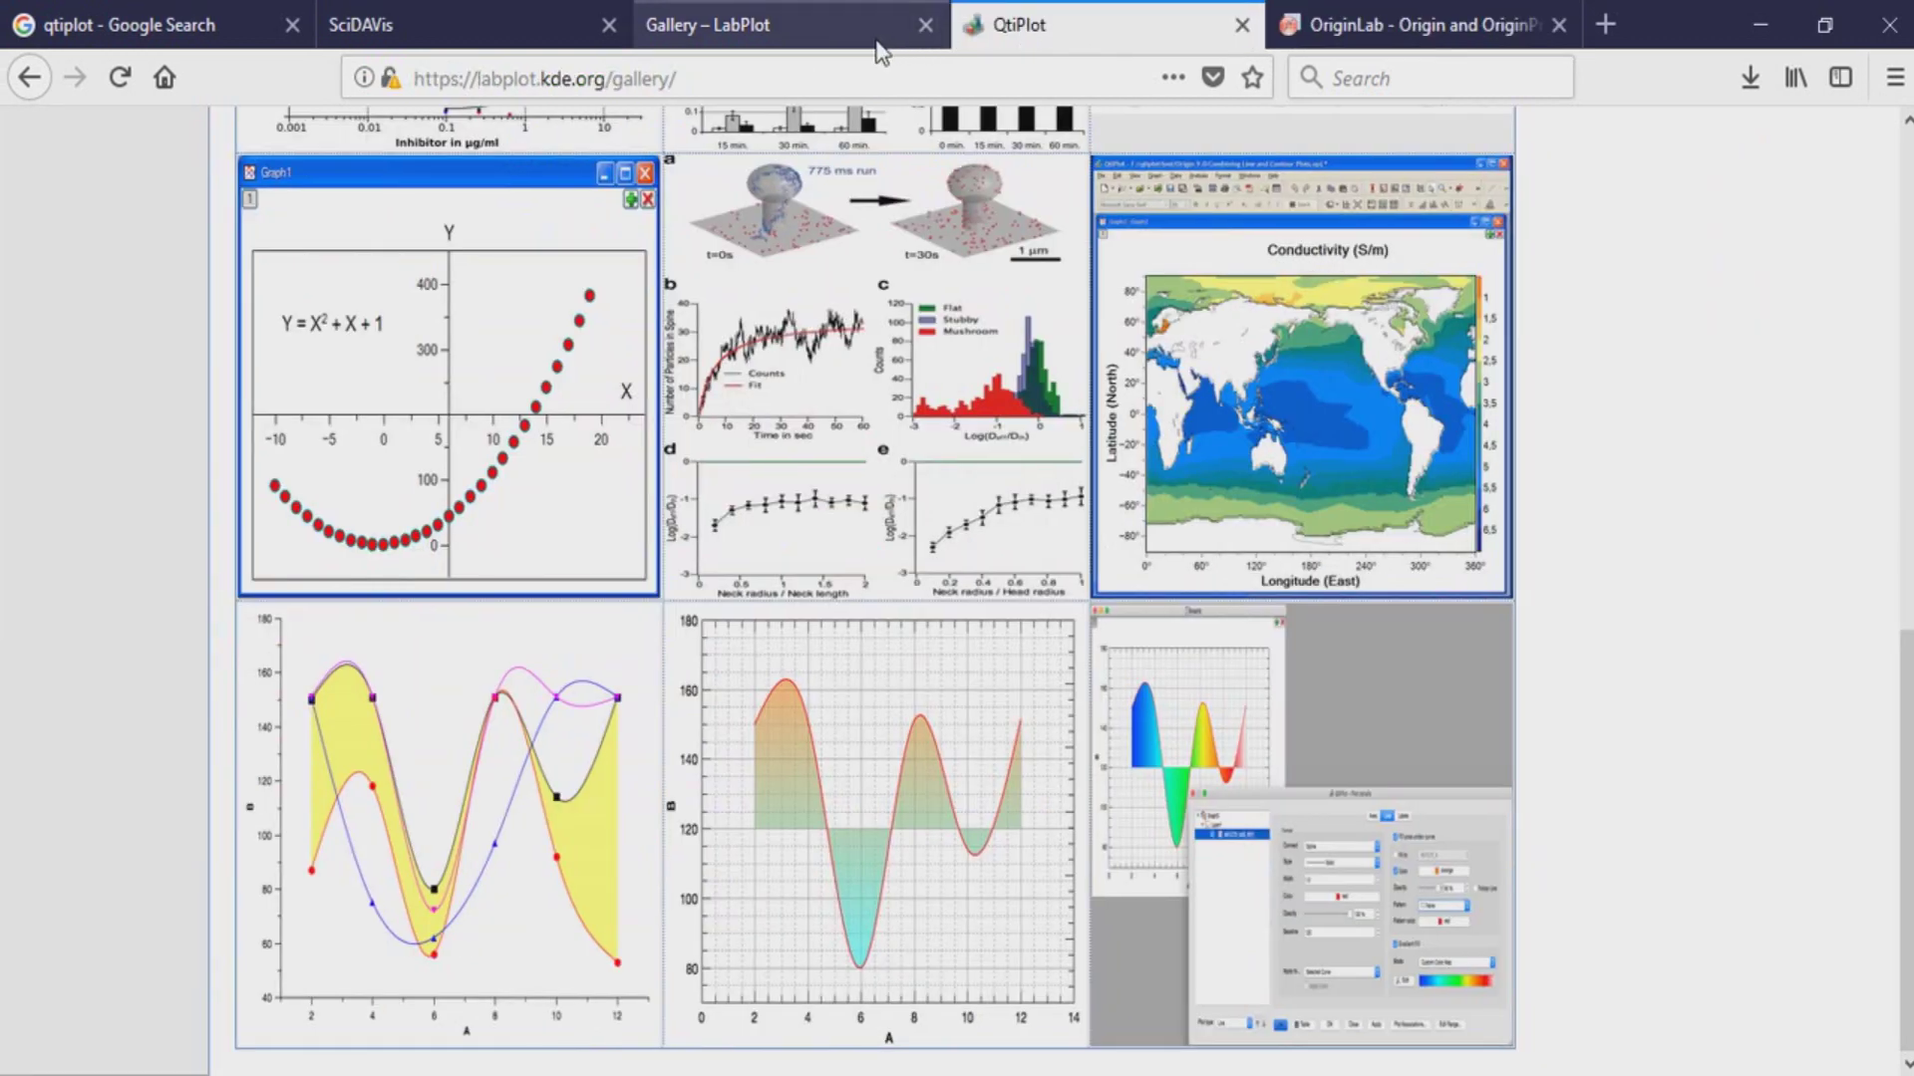
left_click(518, 26)
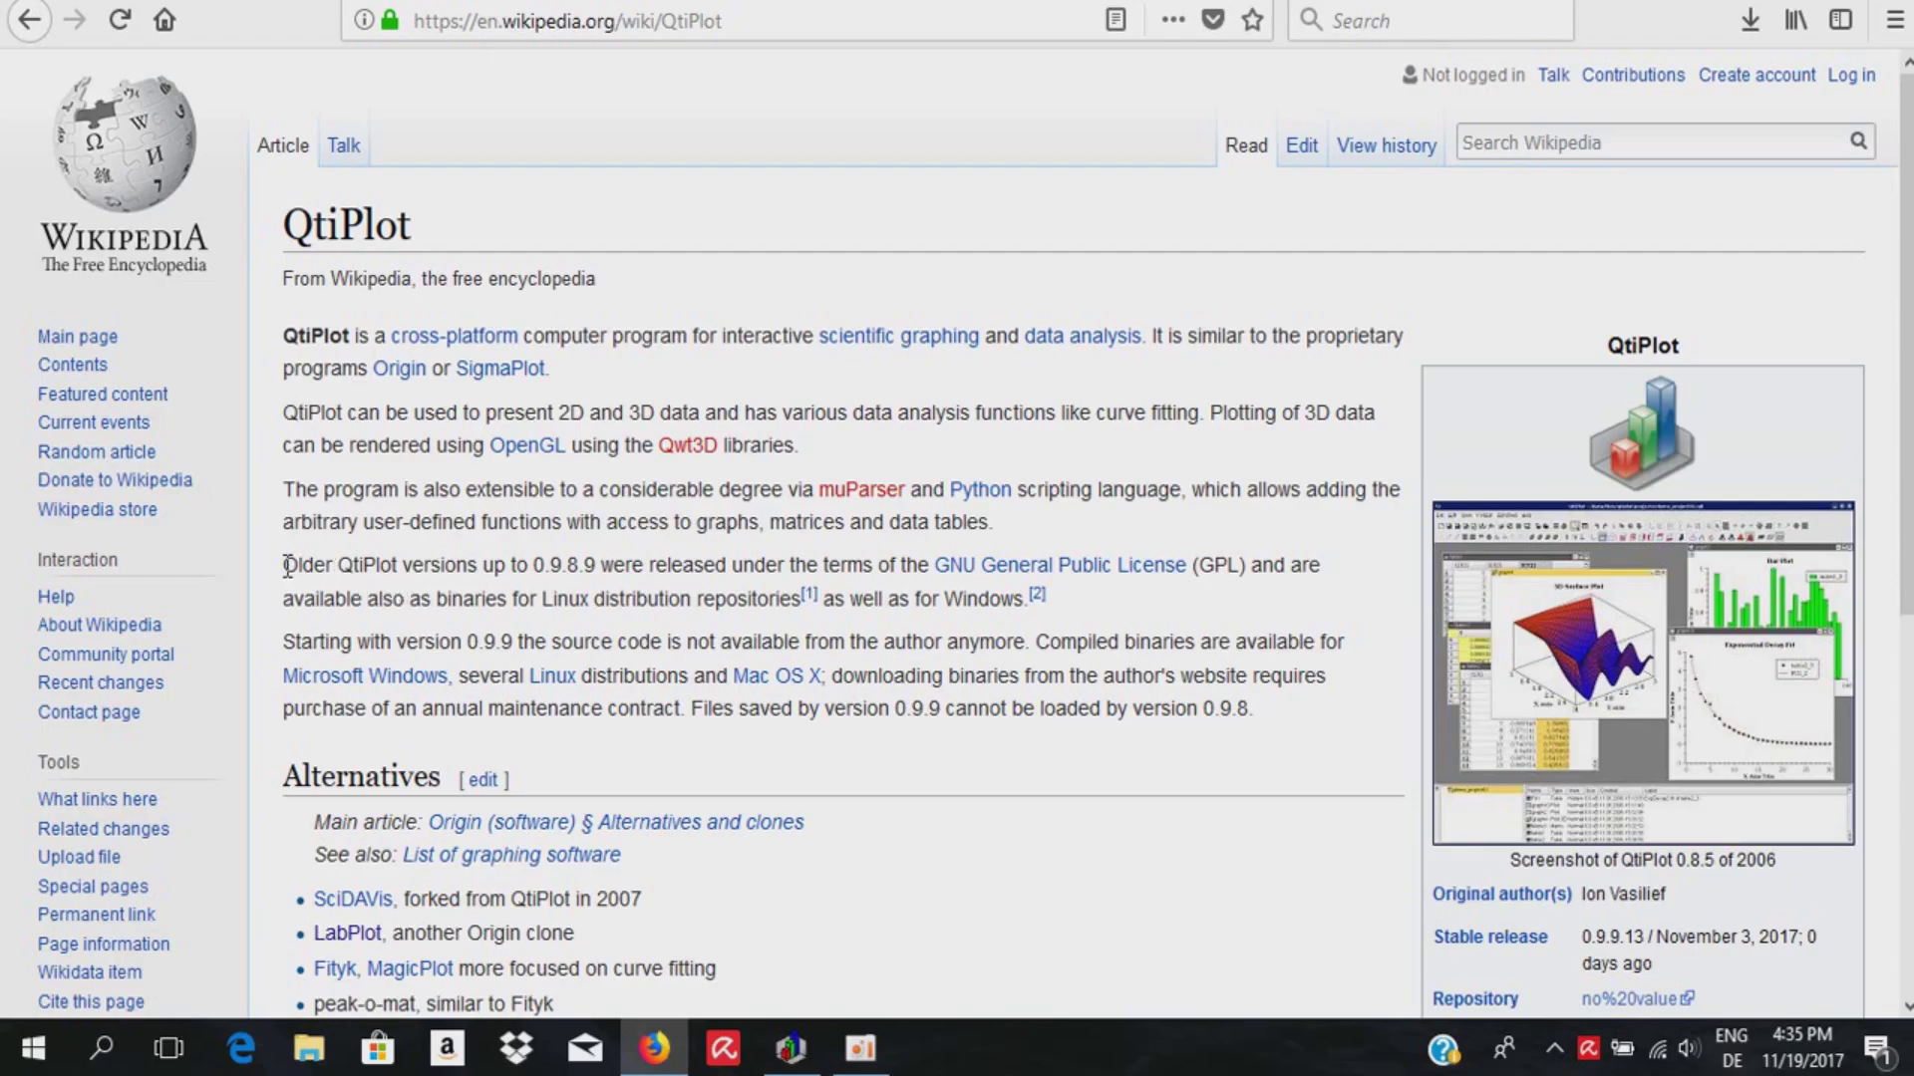
Highlight the passages on older GPL versions, Linux/Windows binaries and version 0.9.9
left_click_drag(286, 567, 1212, 560)
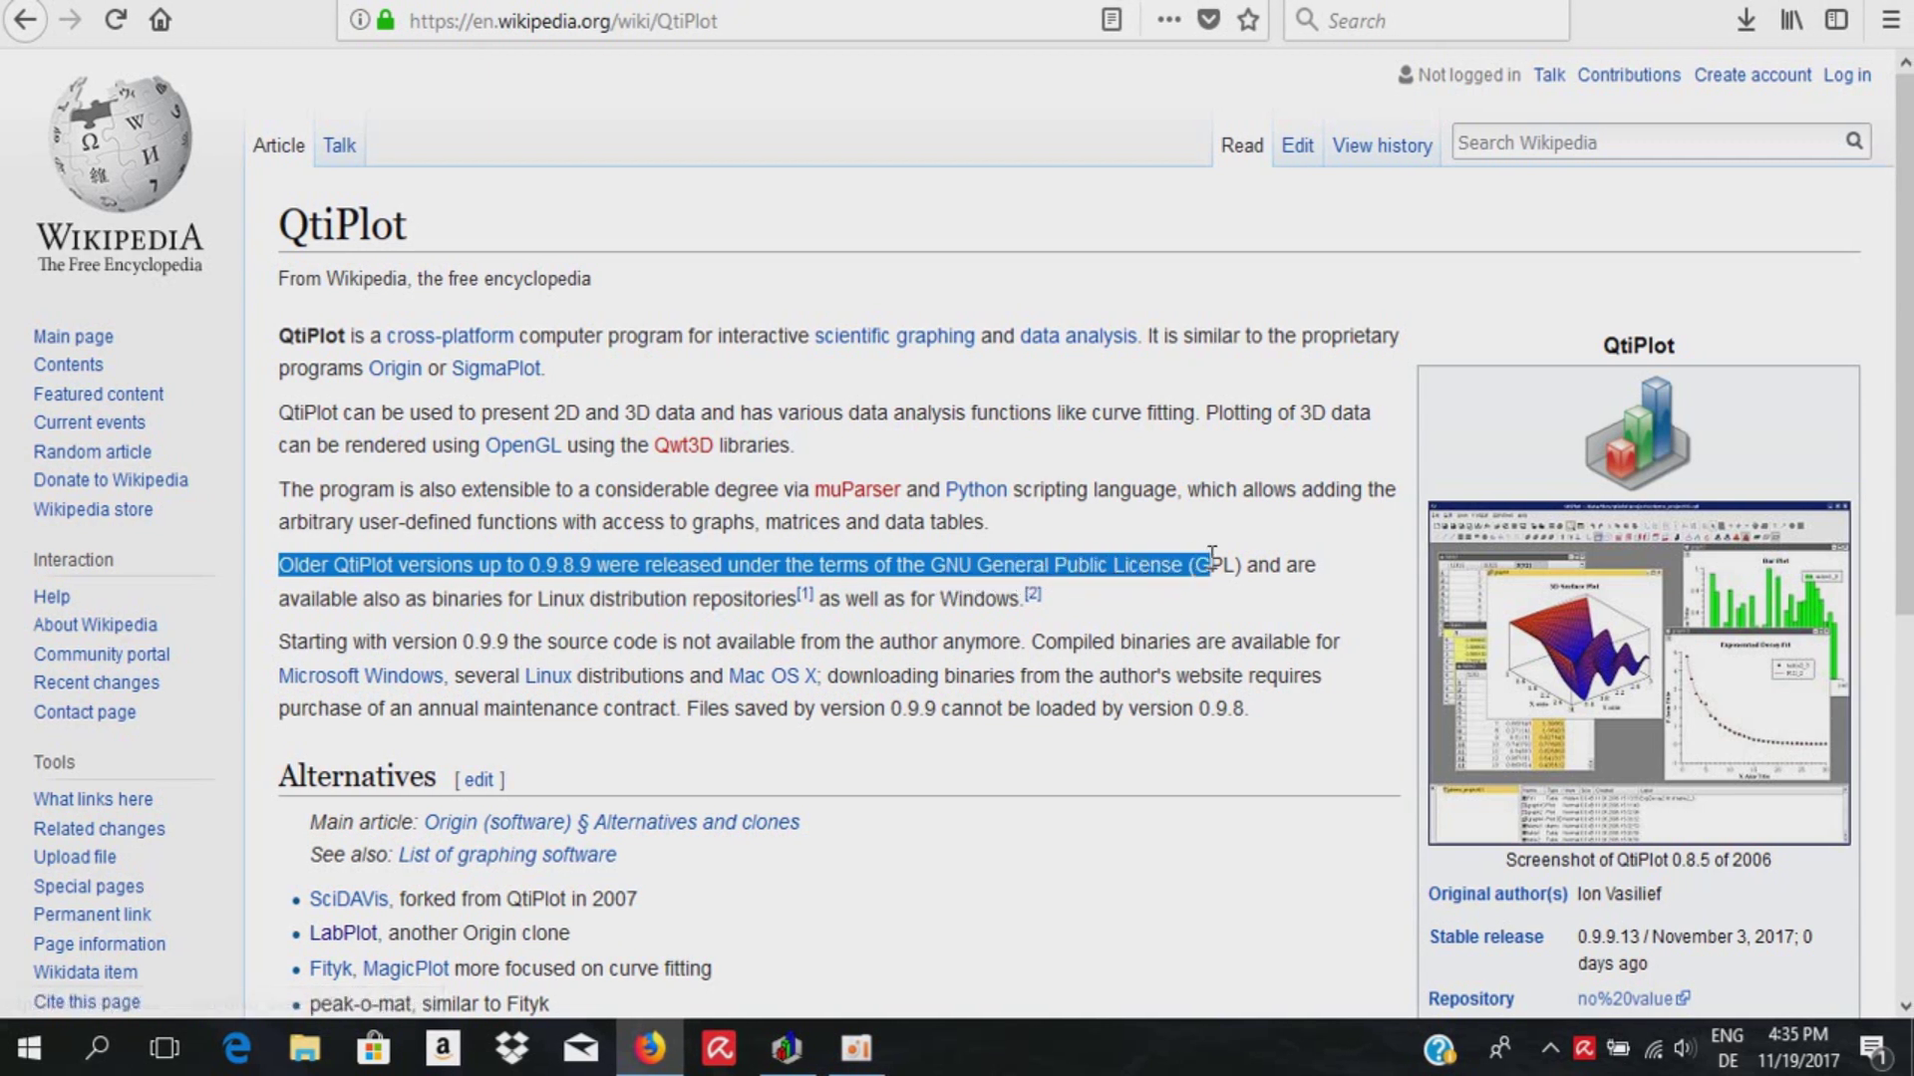
left_click_drag(415, 597, 1029, 601)
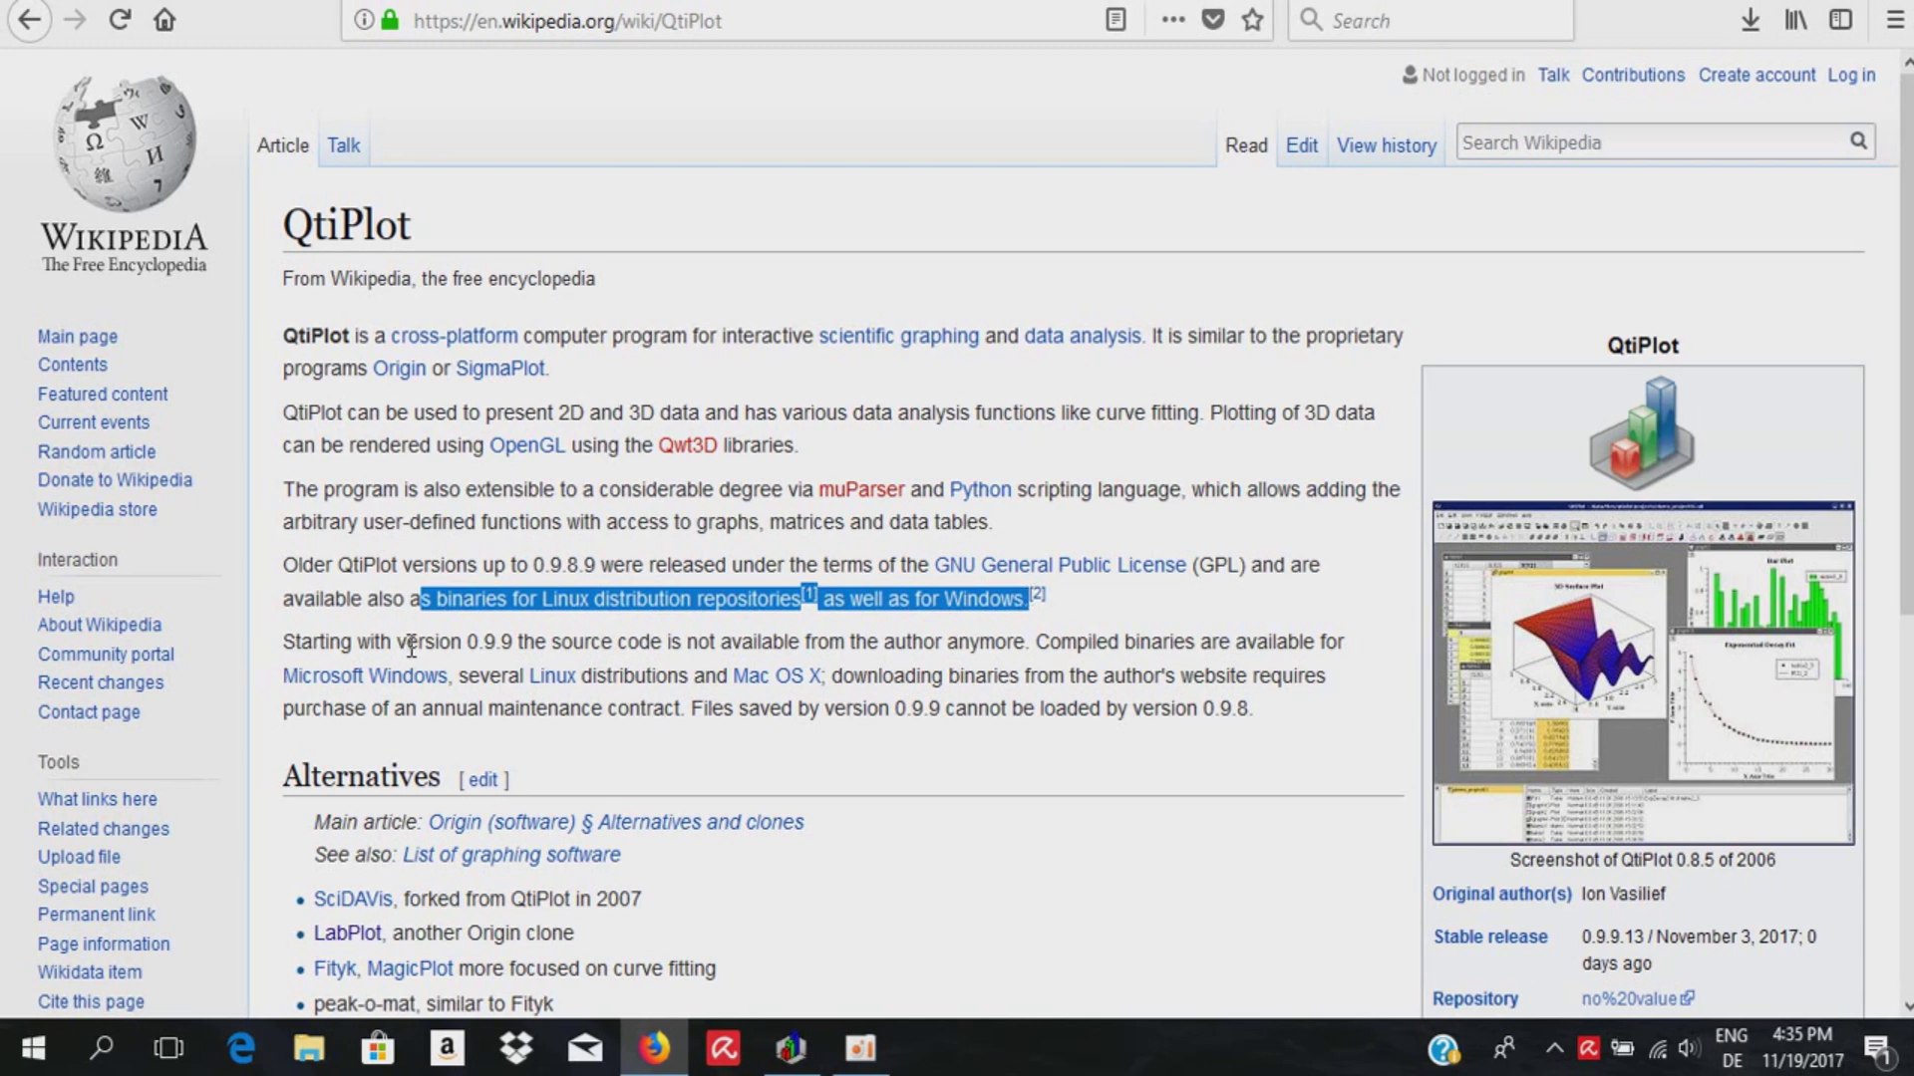
left_click_drag(418, 641, 537, 641)
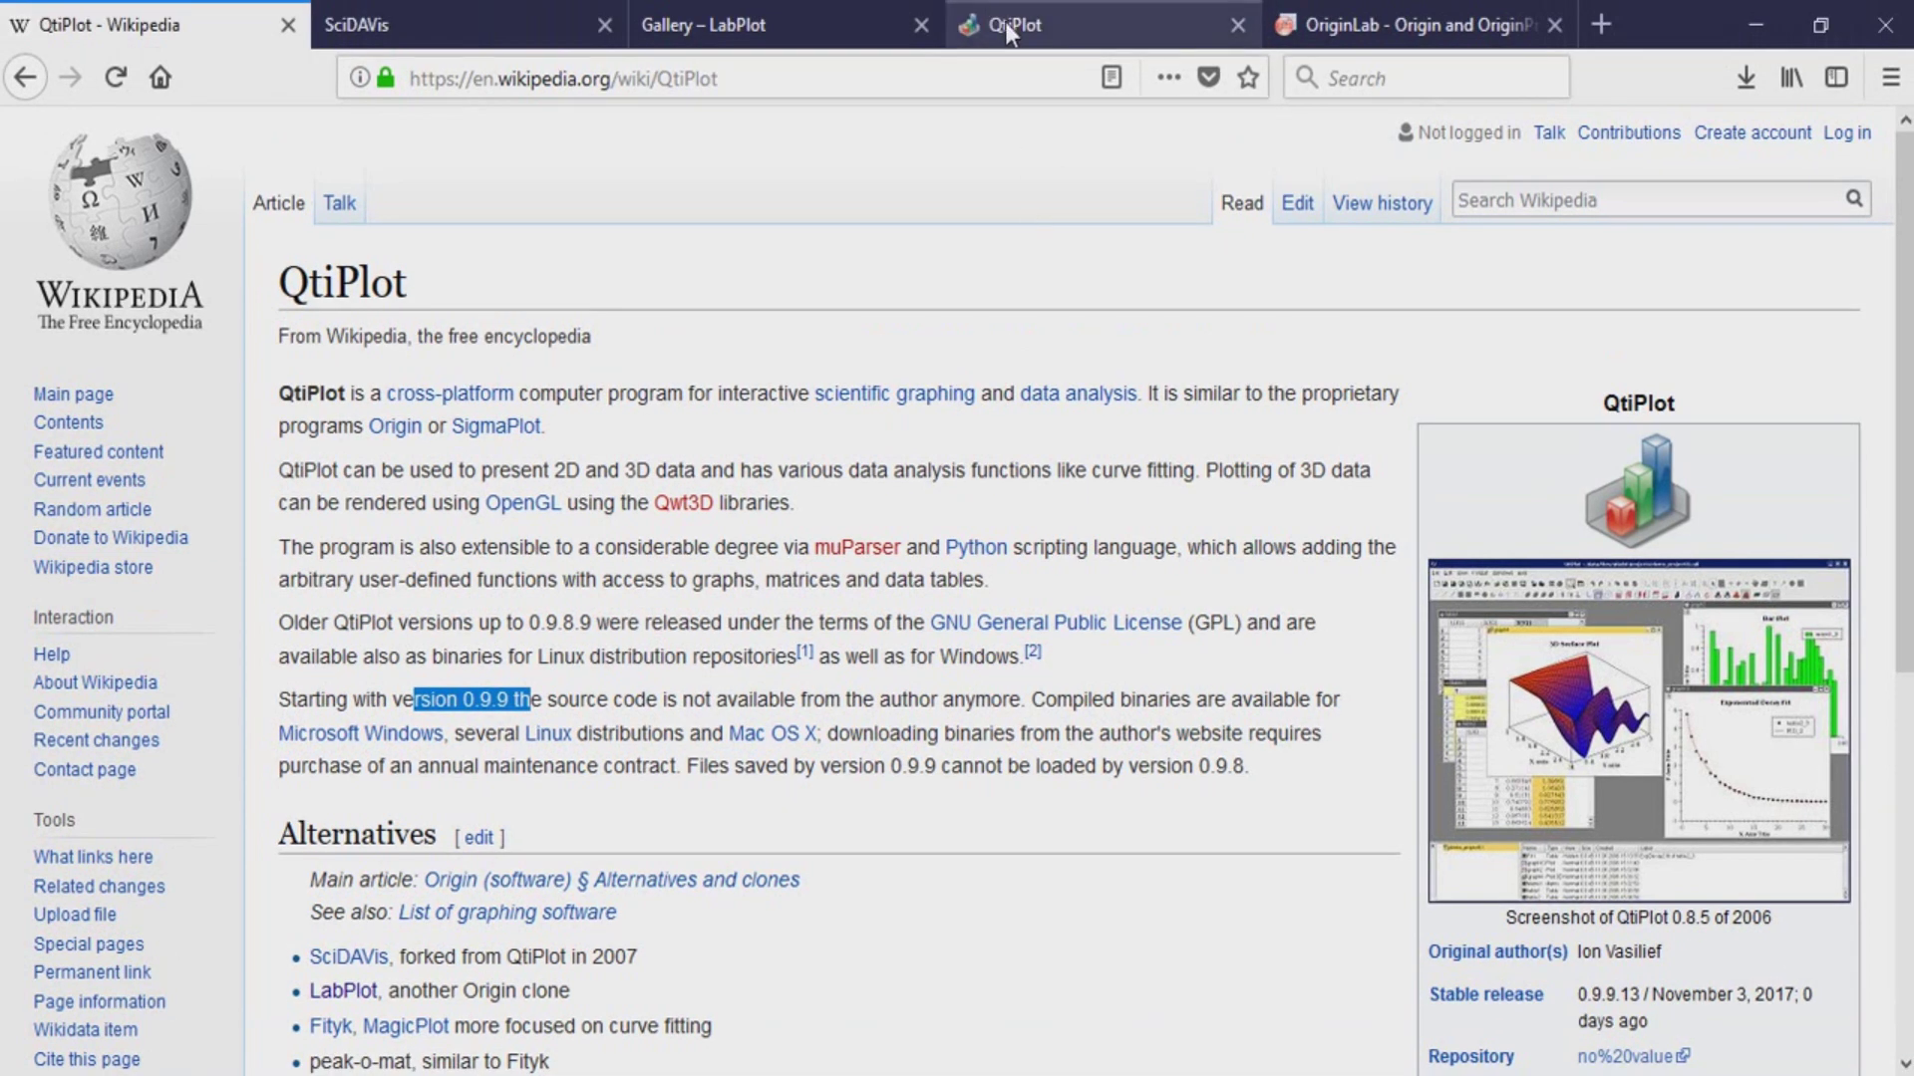
left_click(1007, 24)
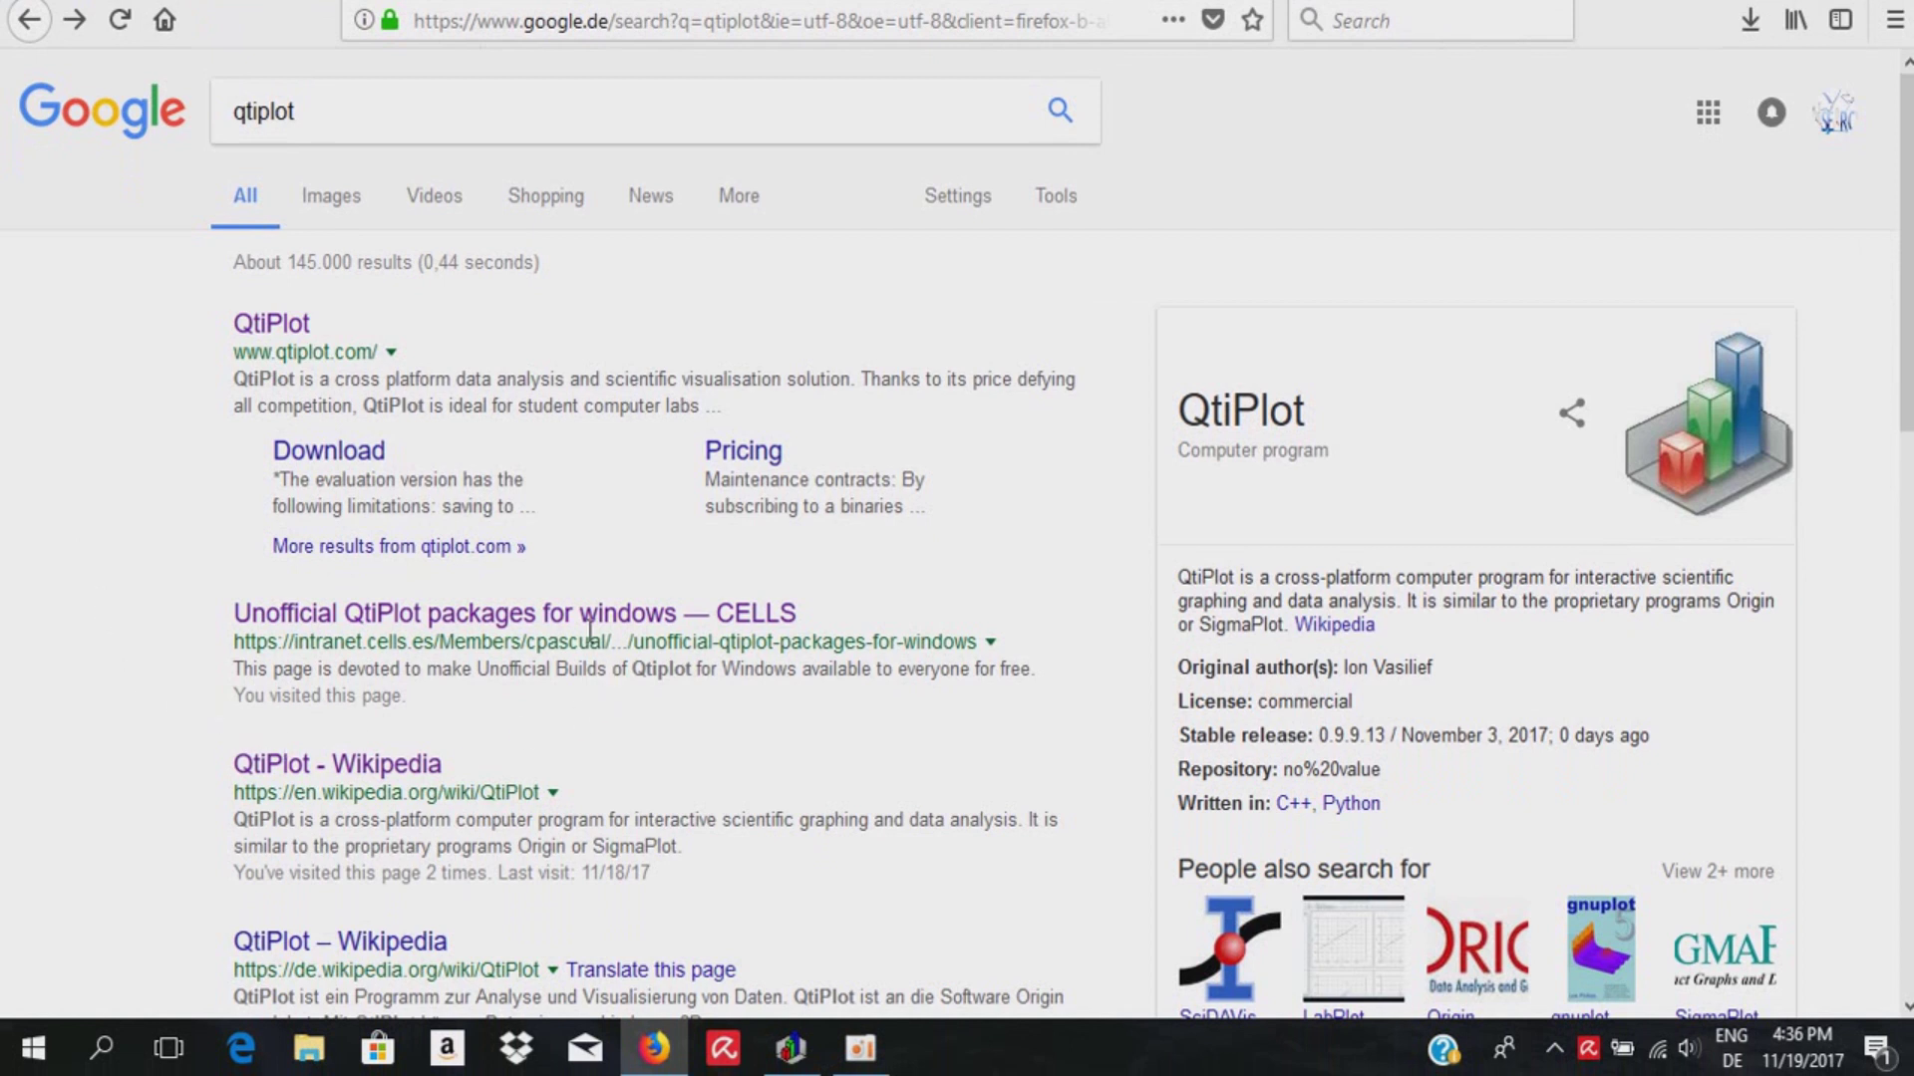
left_click(482, 633)
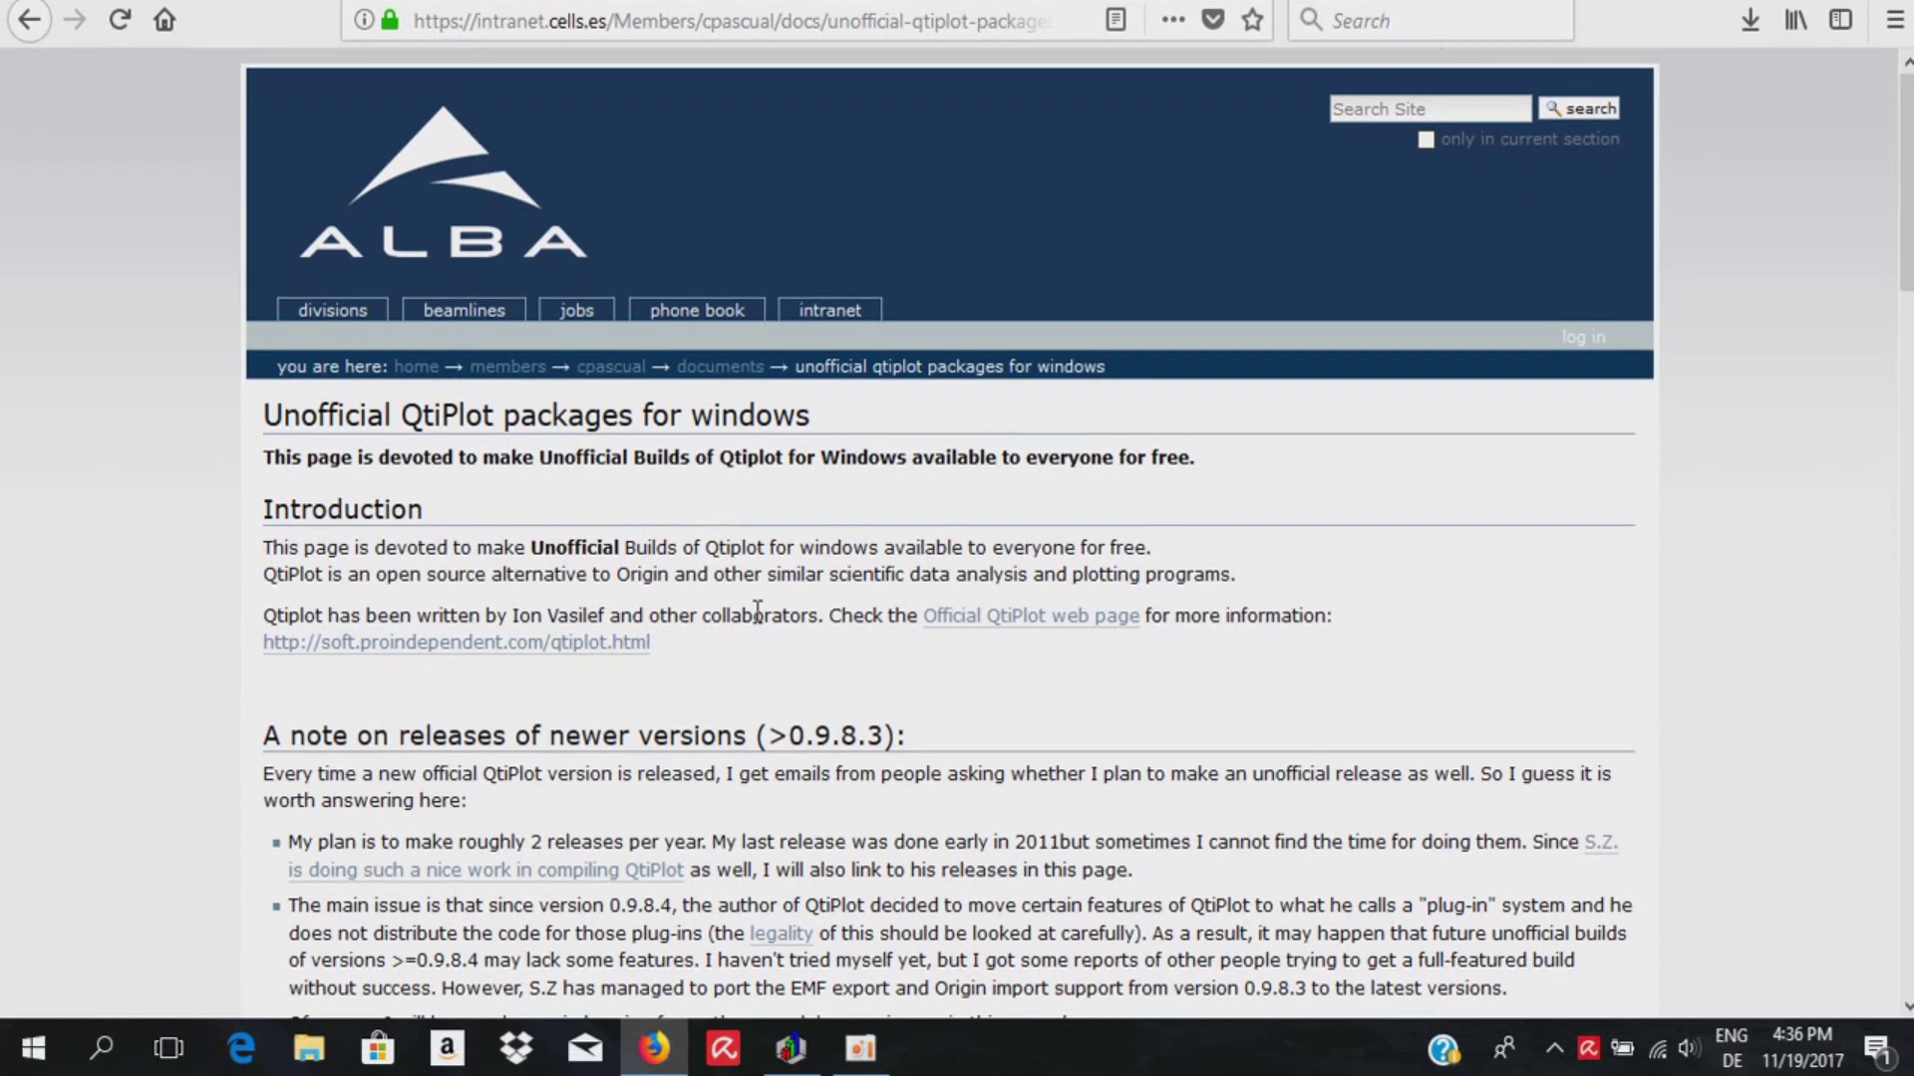
scroll(690, 574, "down", 4)
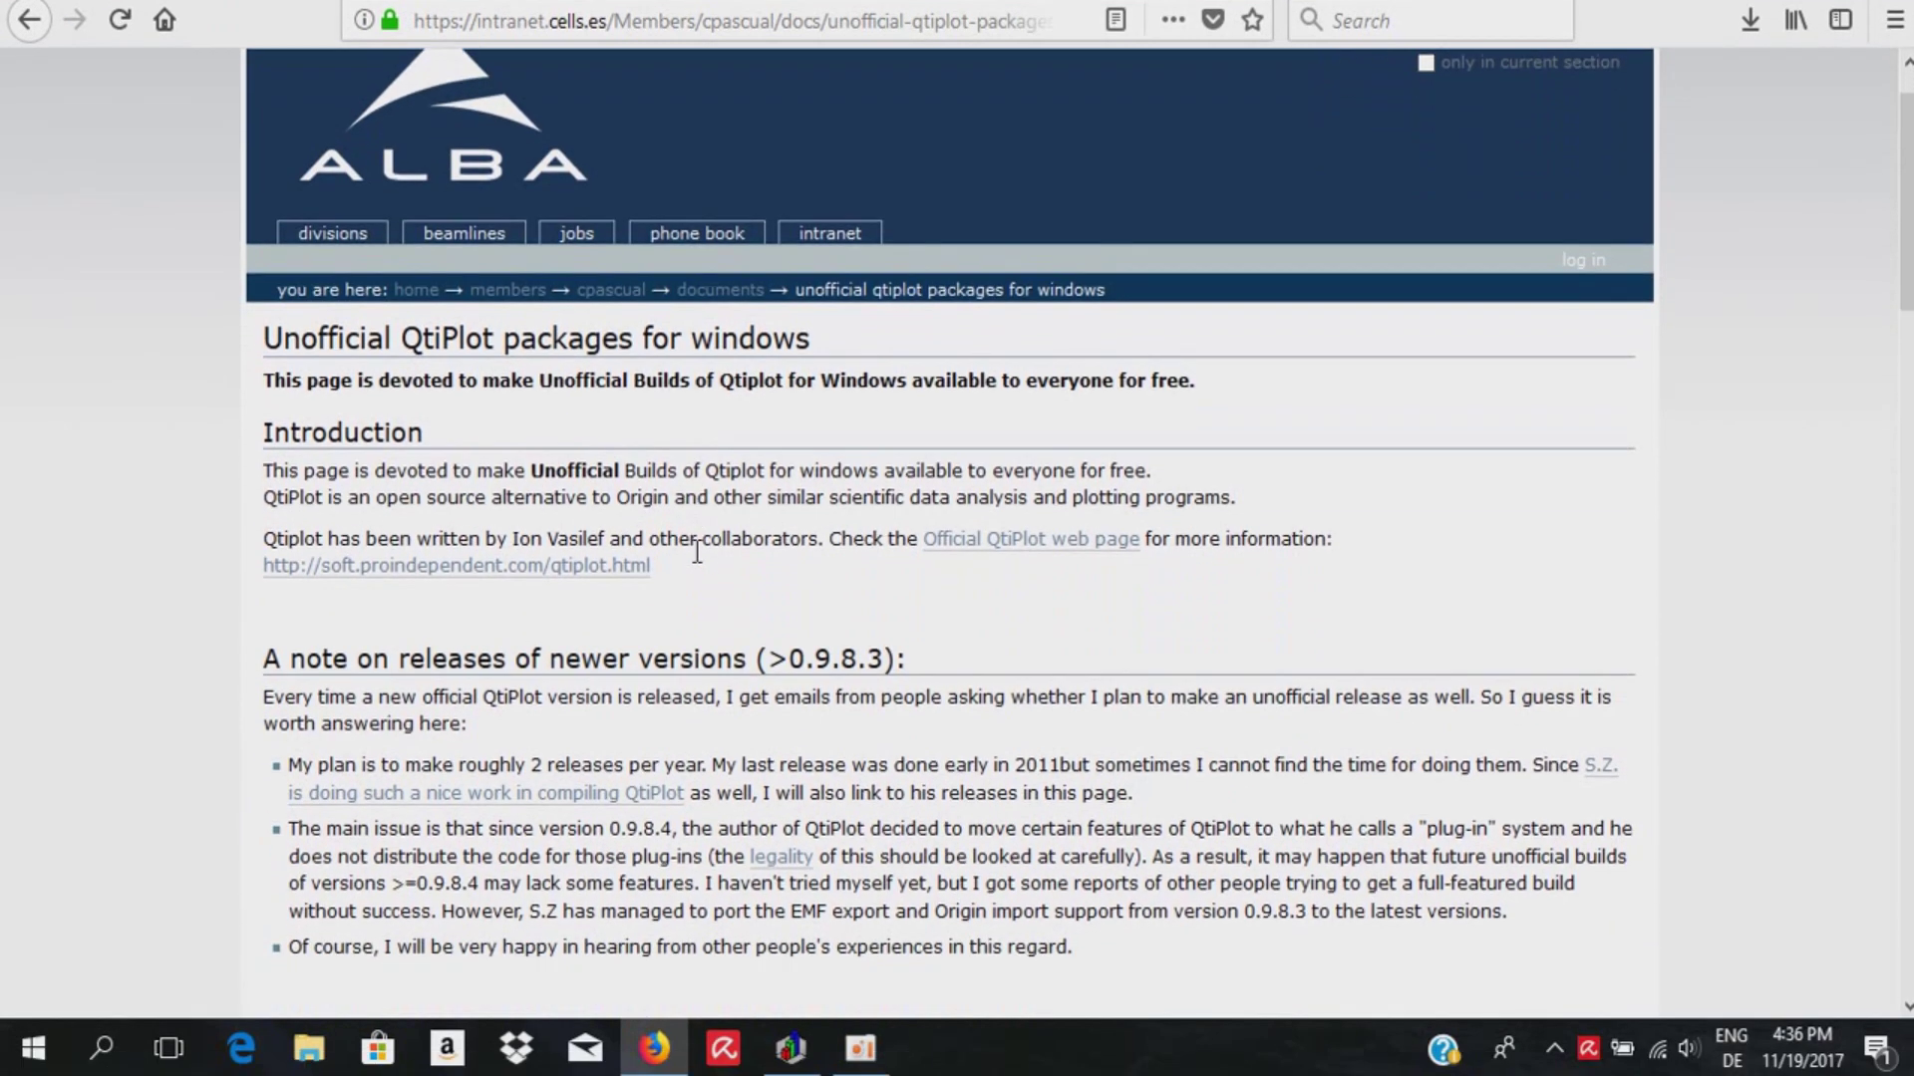
scroll(678, 488, "down", 4)
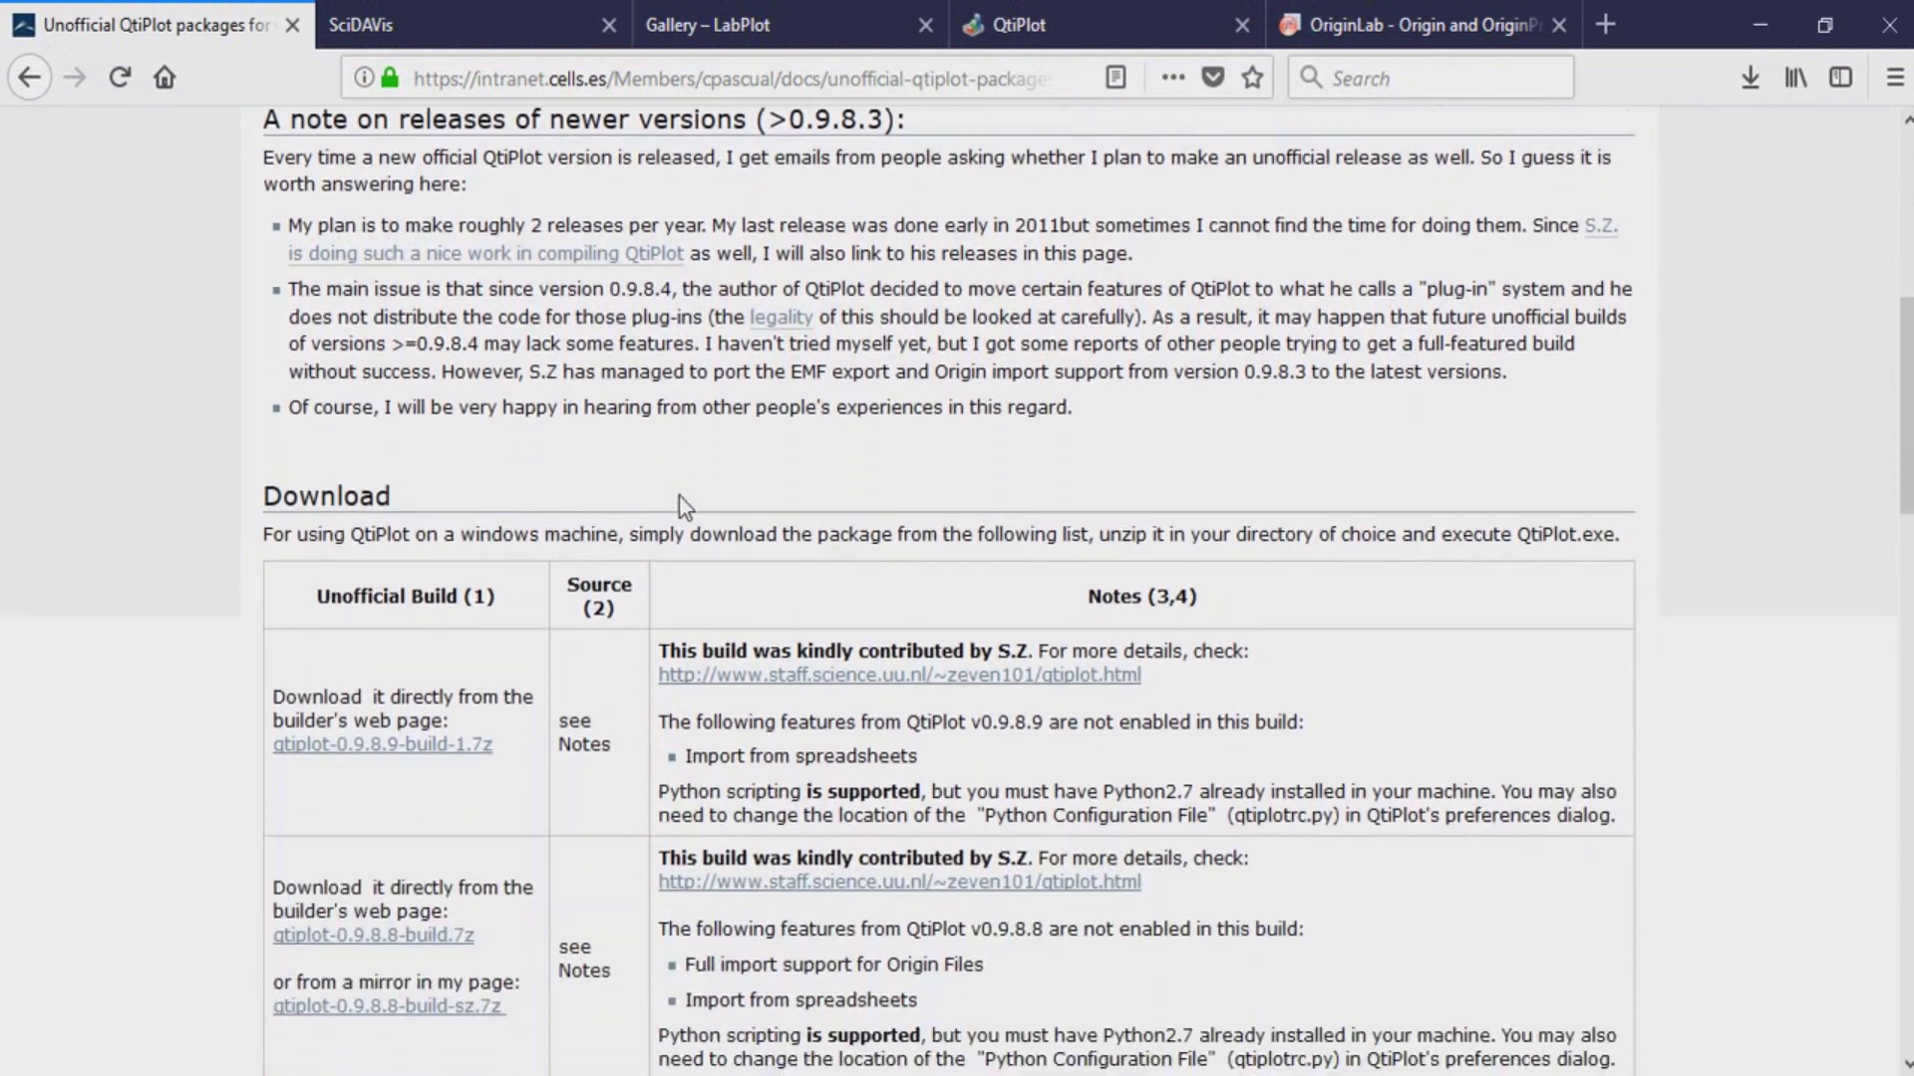
scroll(654, 219, "up", 2)
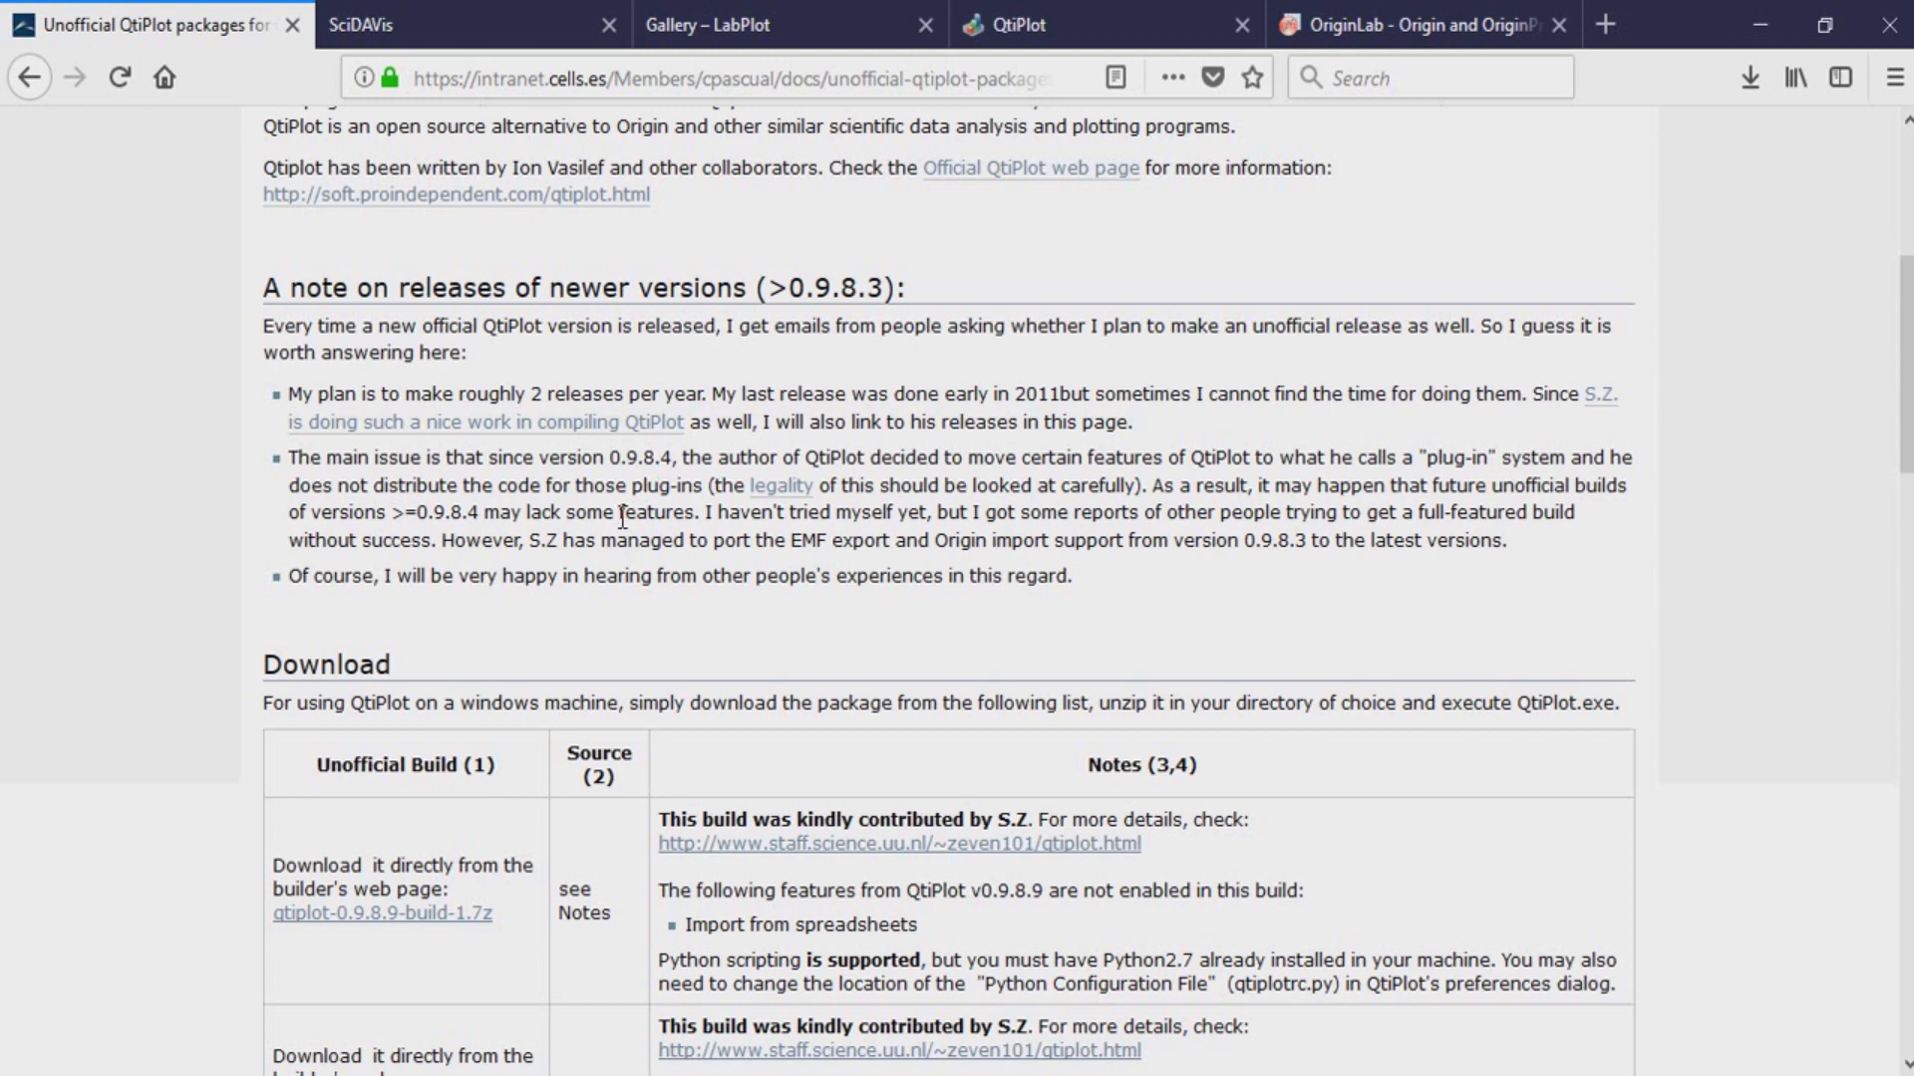
scroll(622, 516, "down", 5)
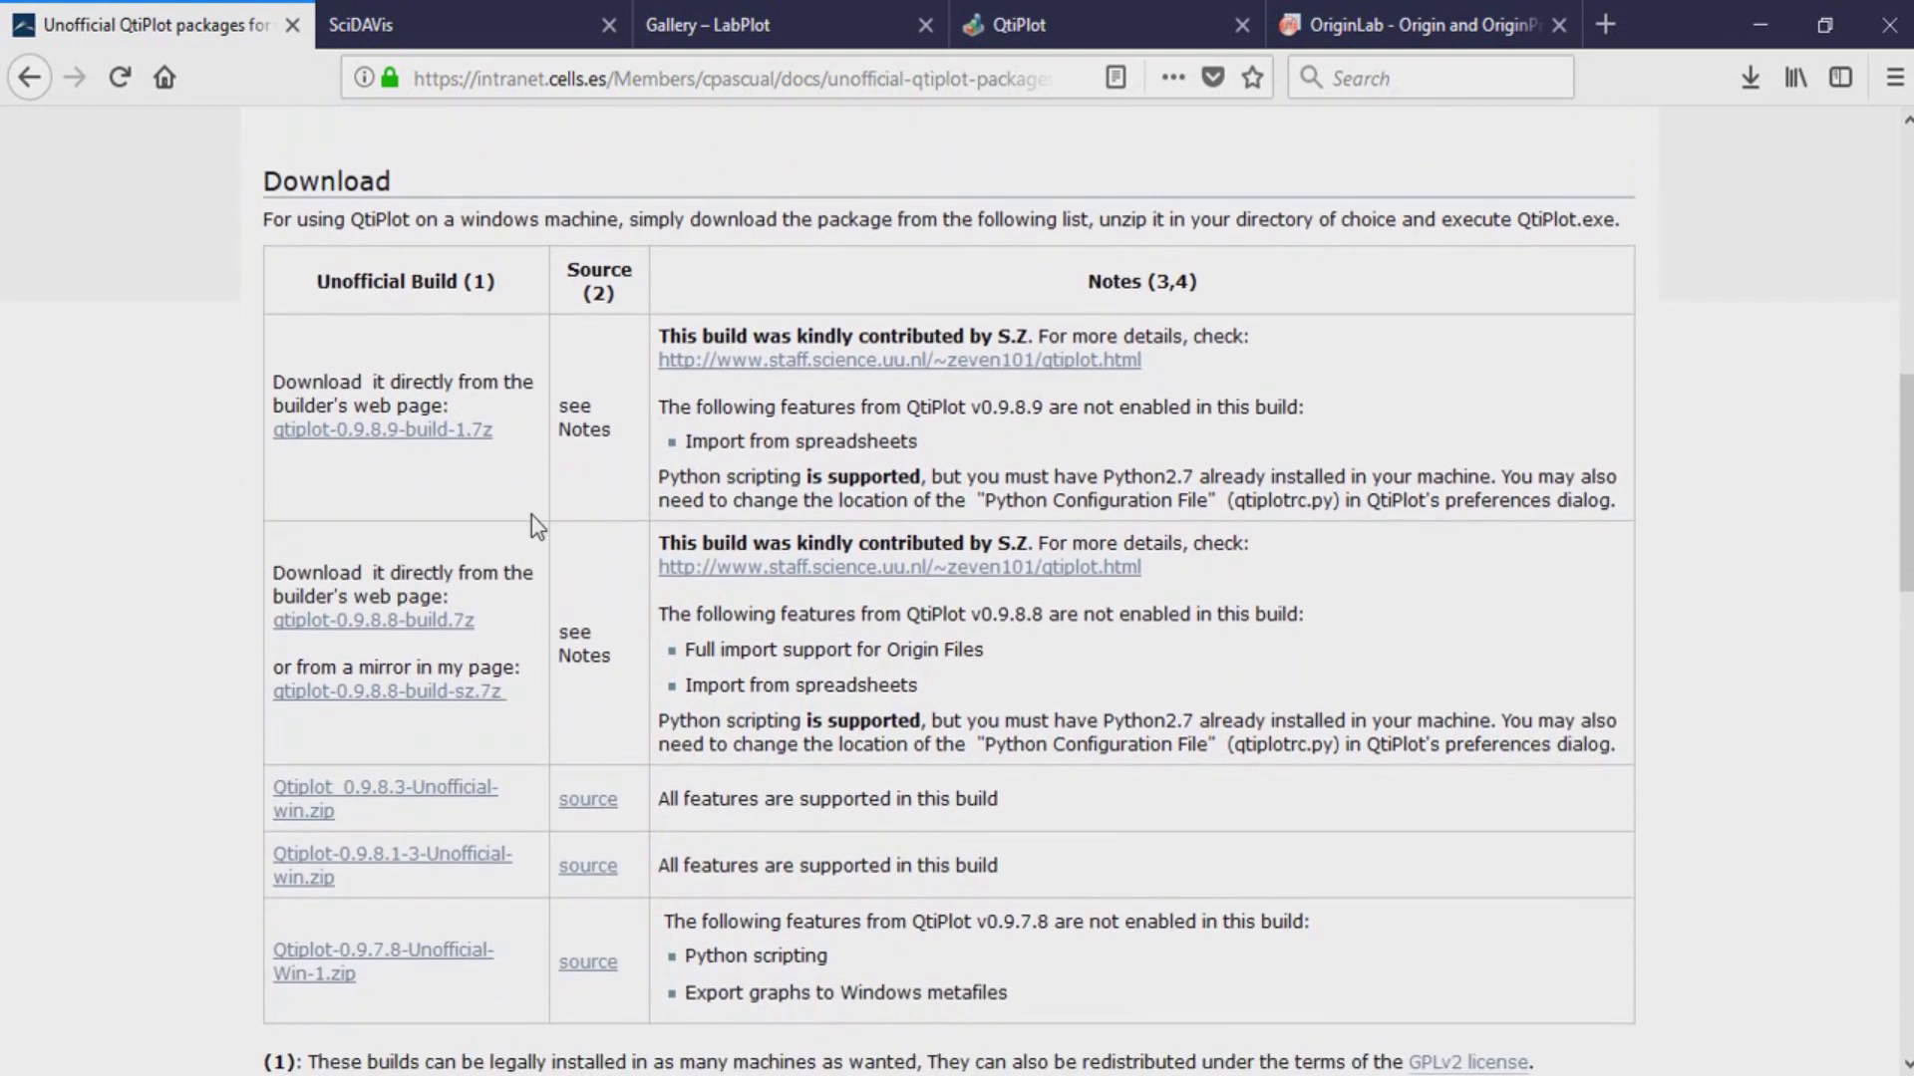
scroll(531, 516, "down", 4)
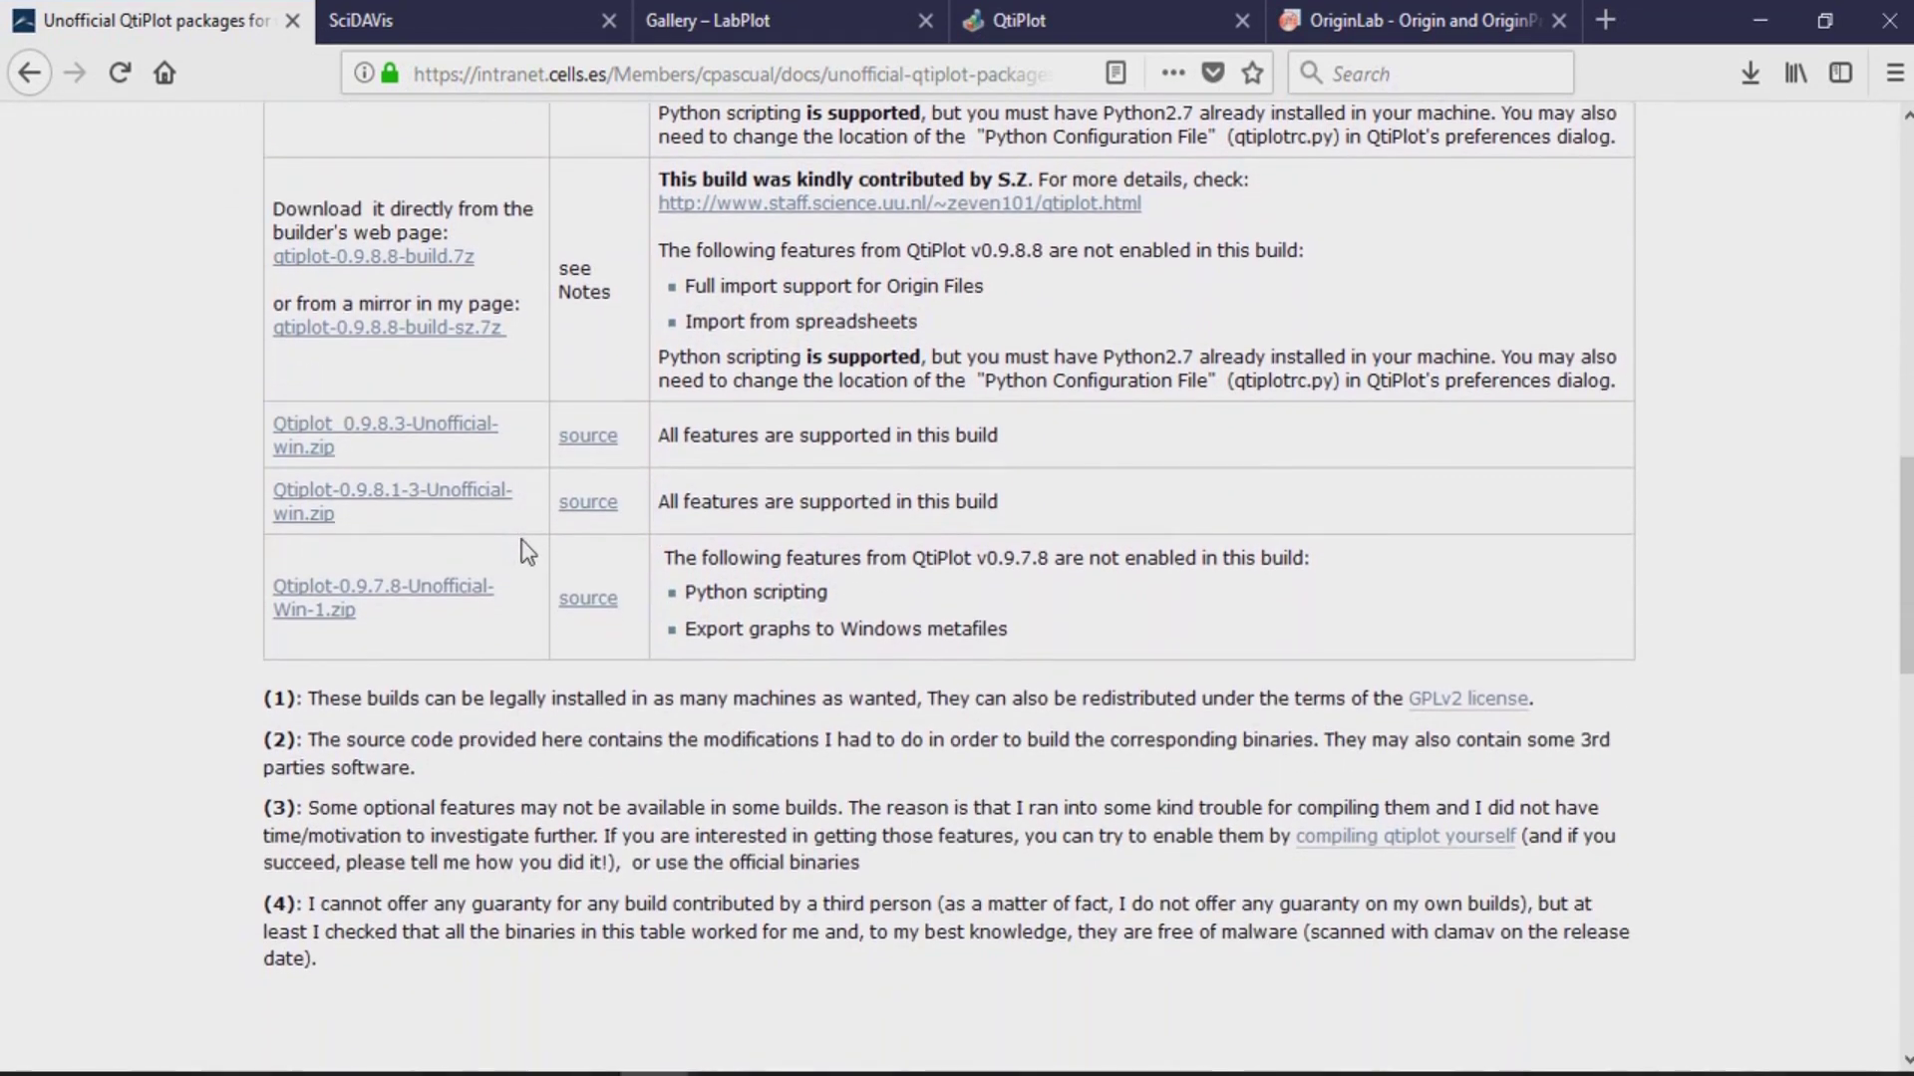
scroll(588, 558, "up", 5)
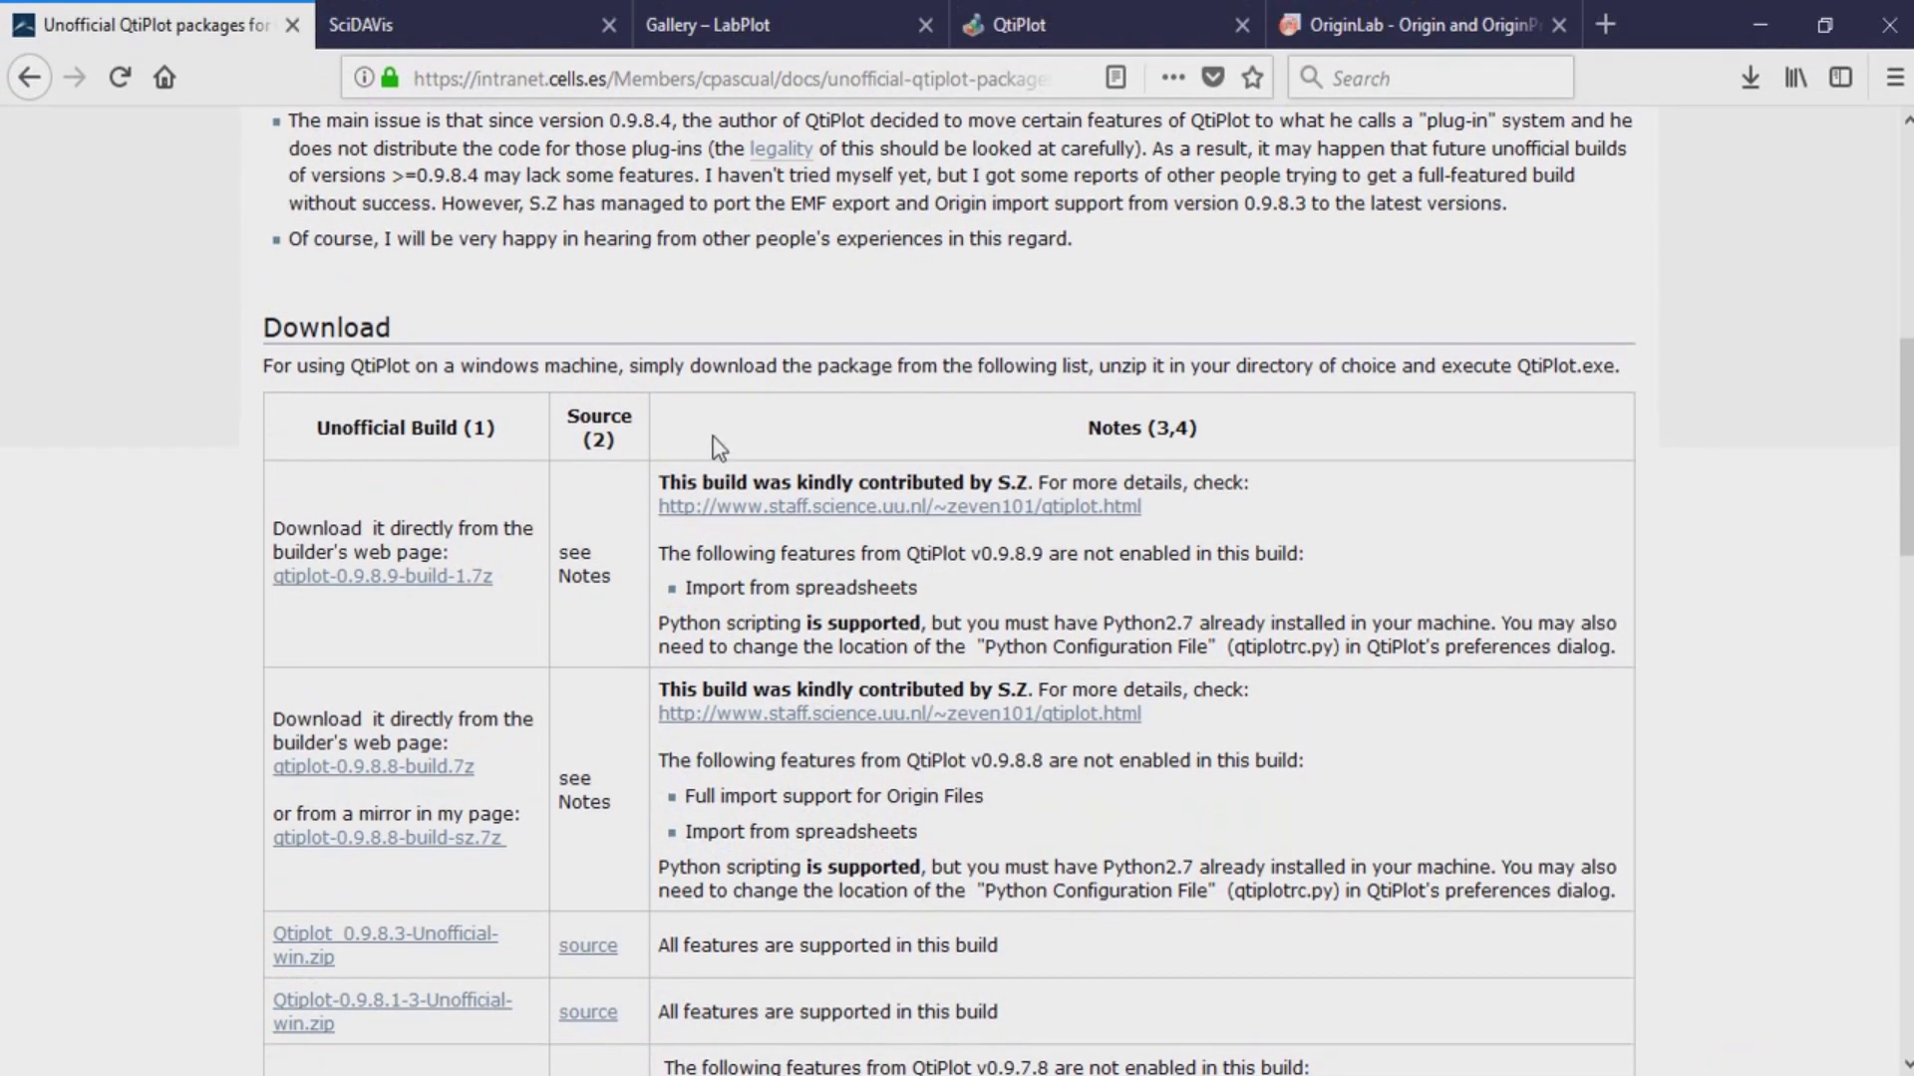
scroll(743, 389, "down", 3)
scroll(831, 563, "down", 3)
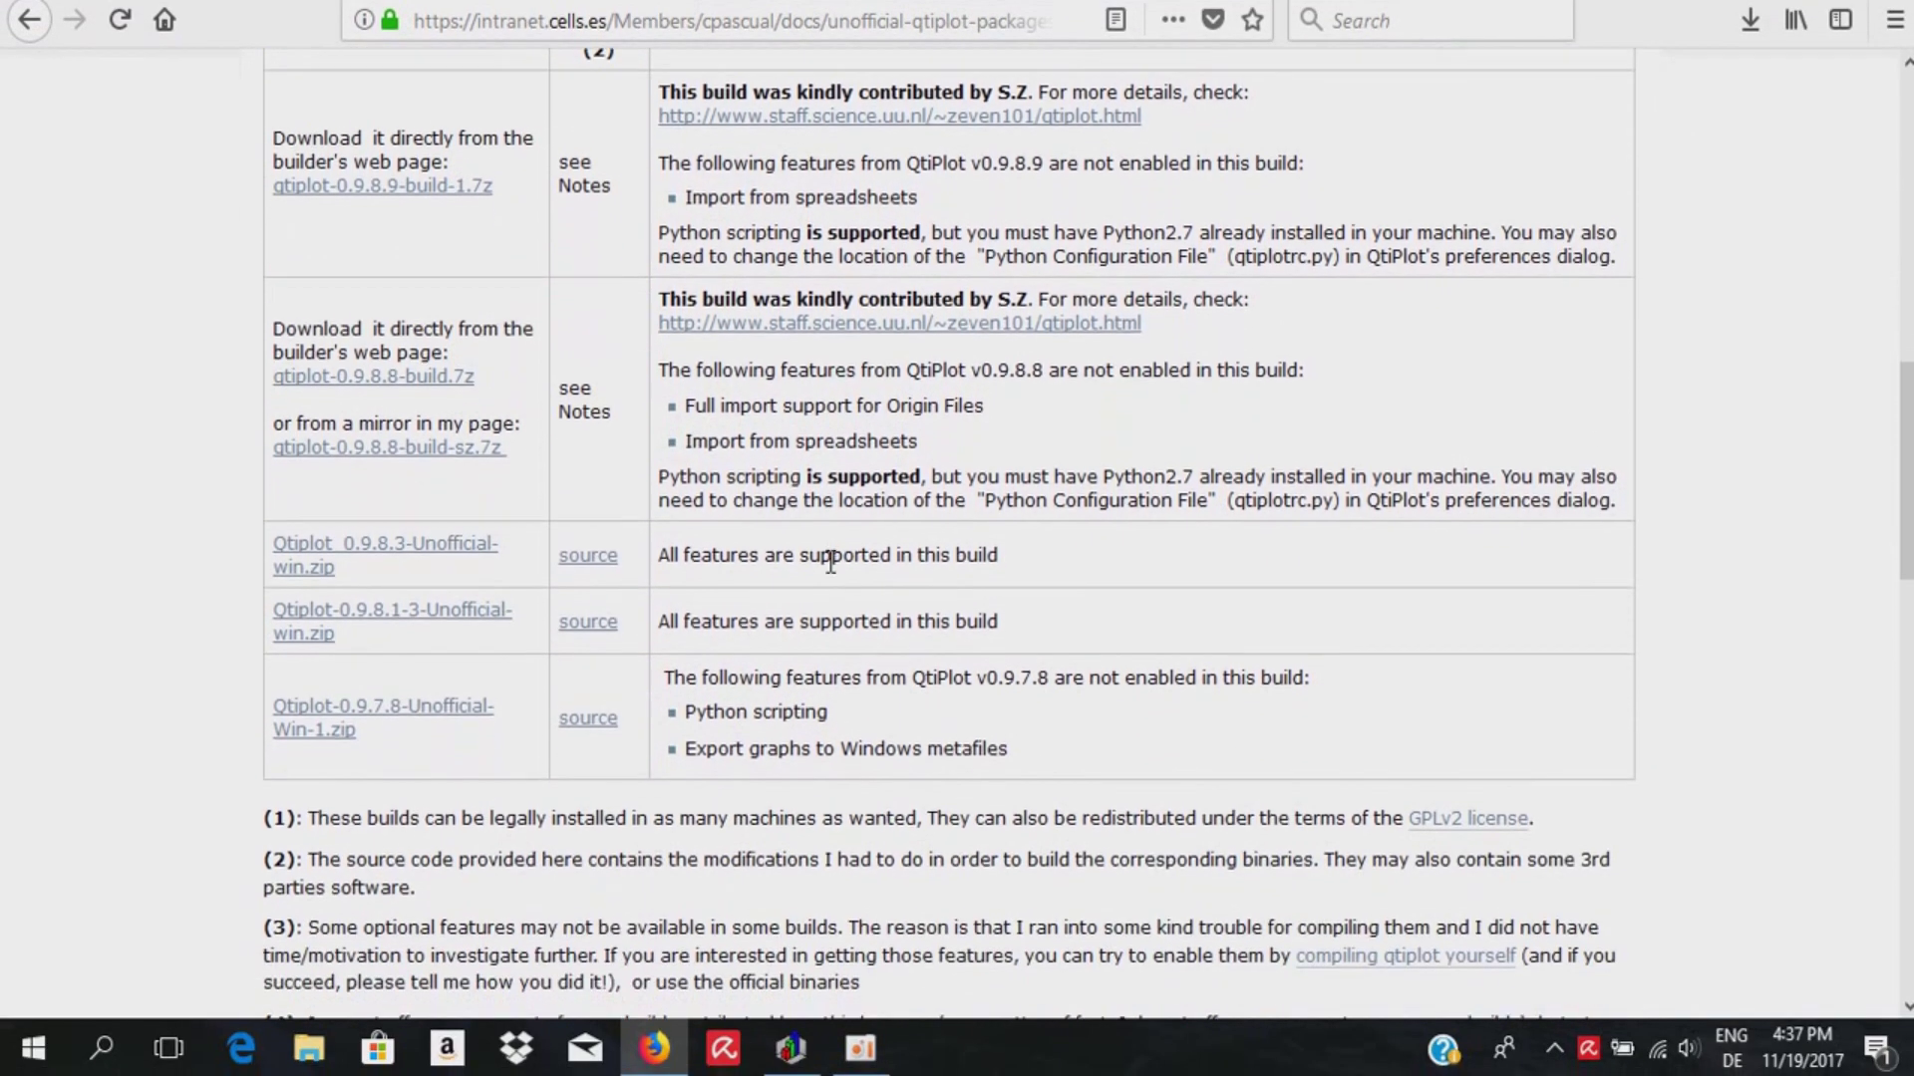
scroll(830, 563, "down", 3)
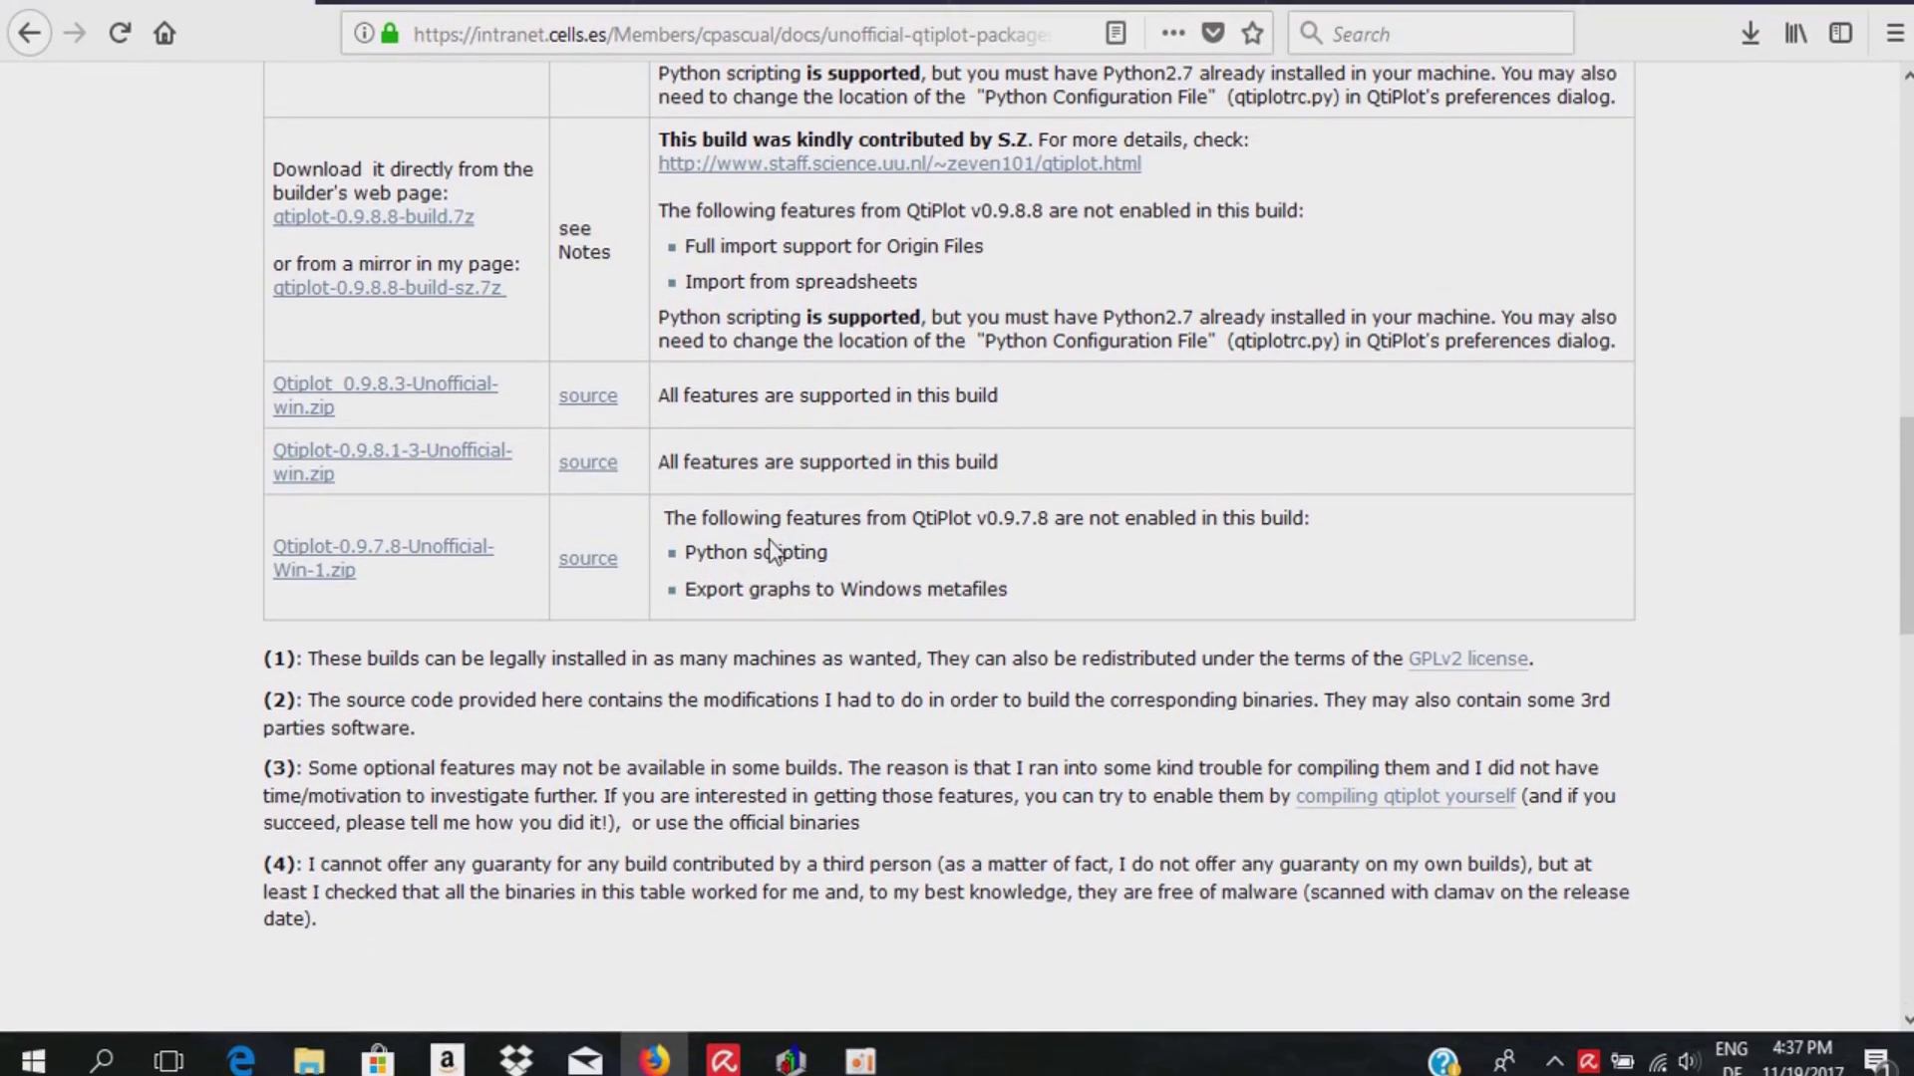
scroll(772, 548, "up", 2)
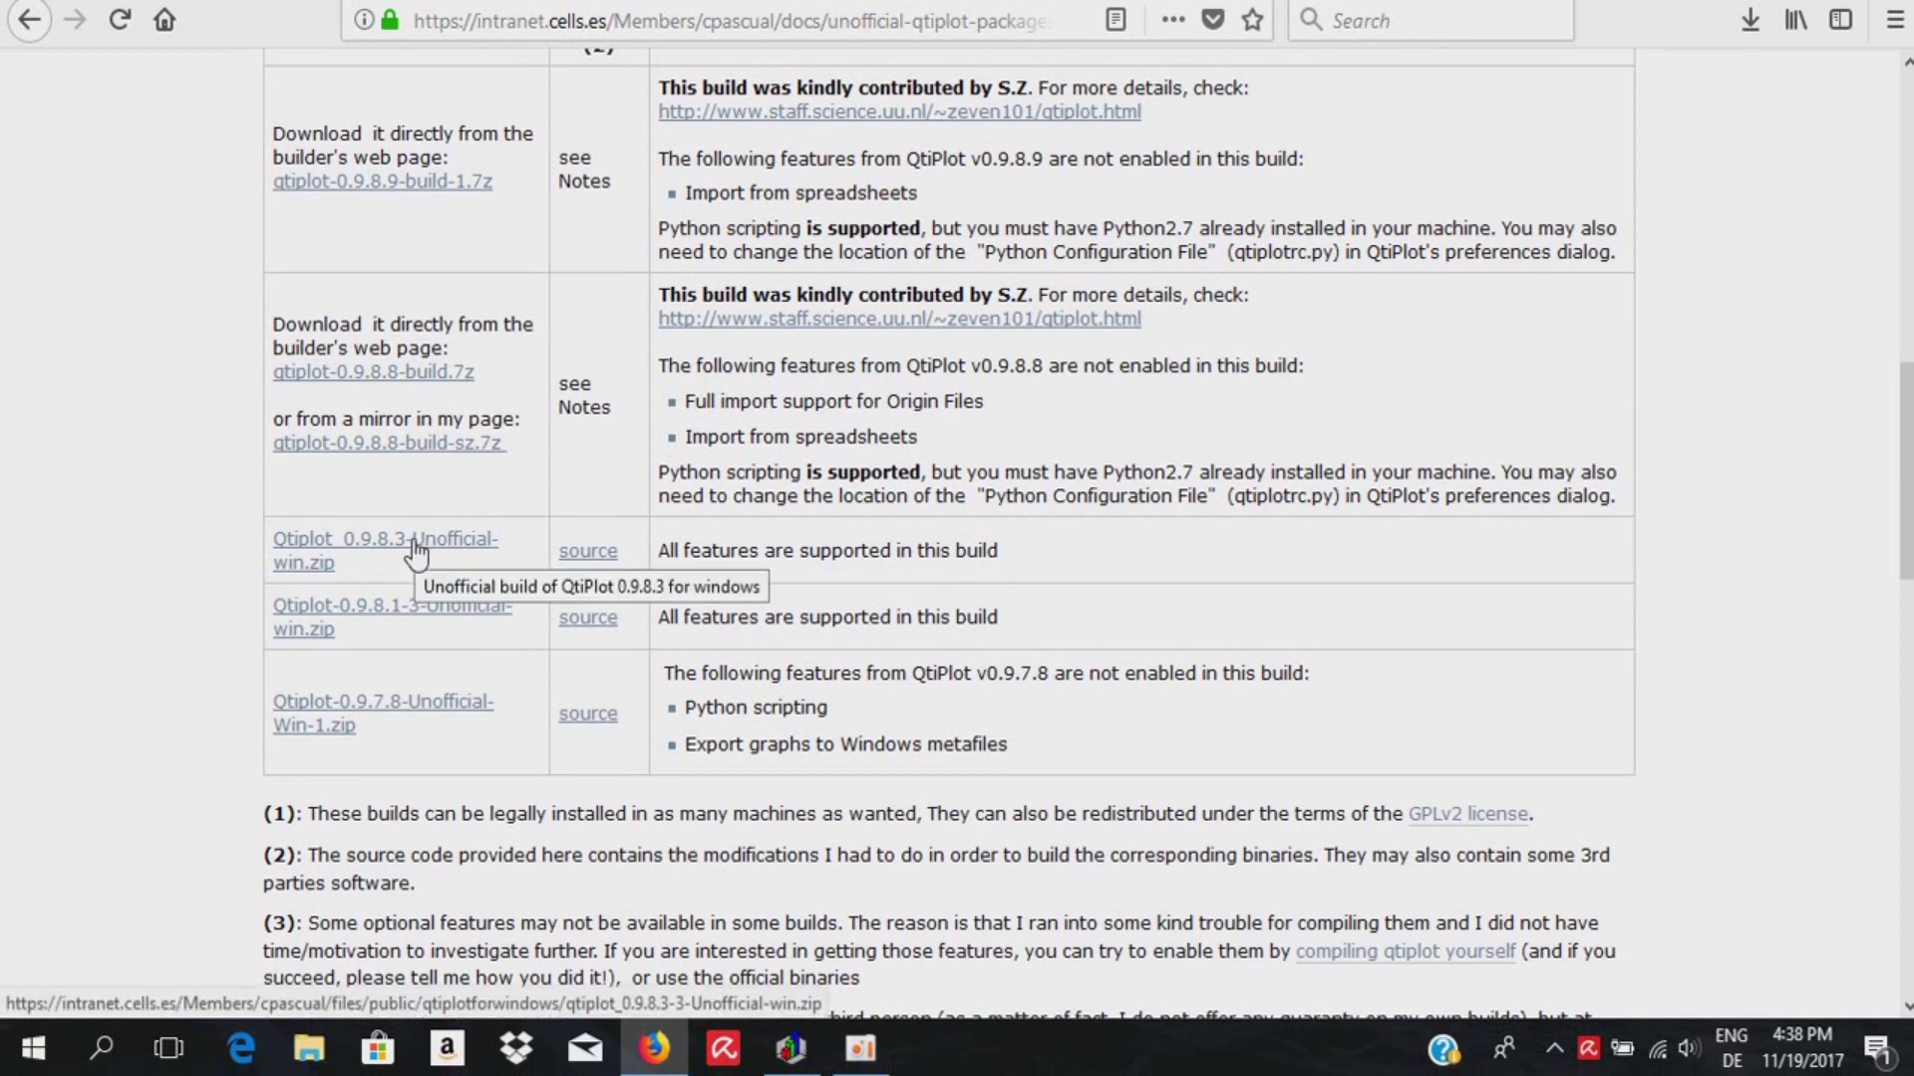
left_click(417, 550)
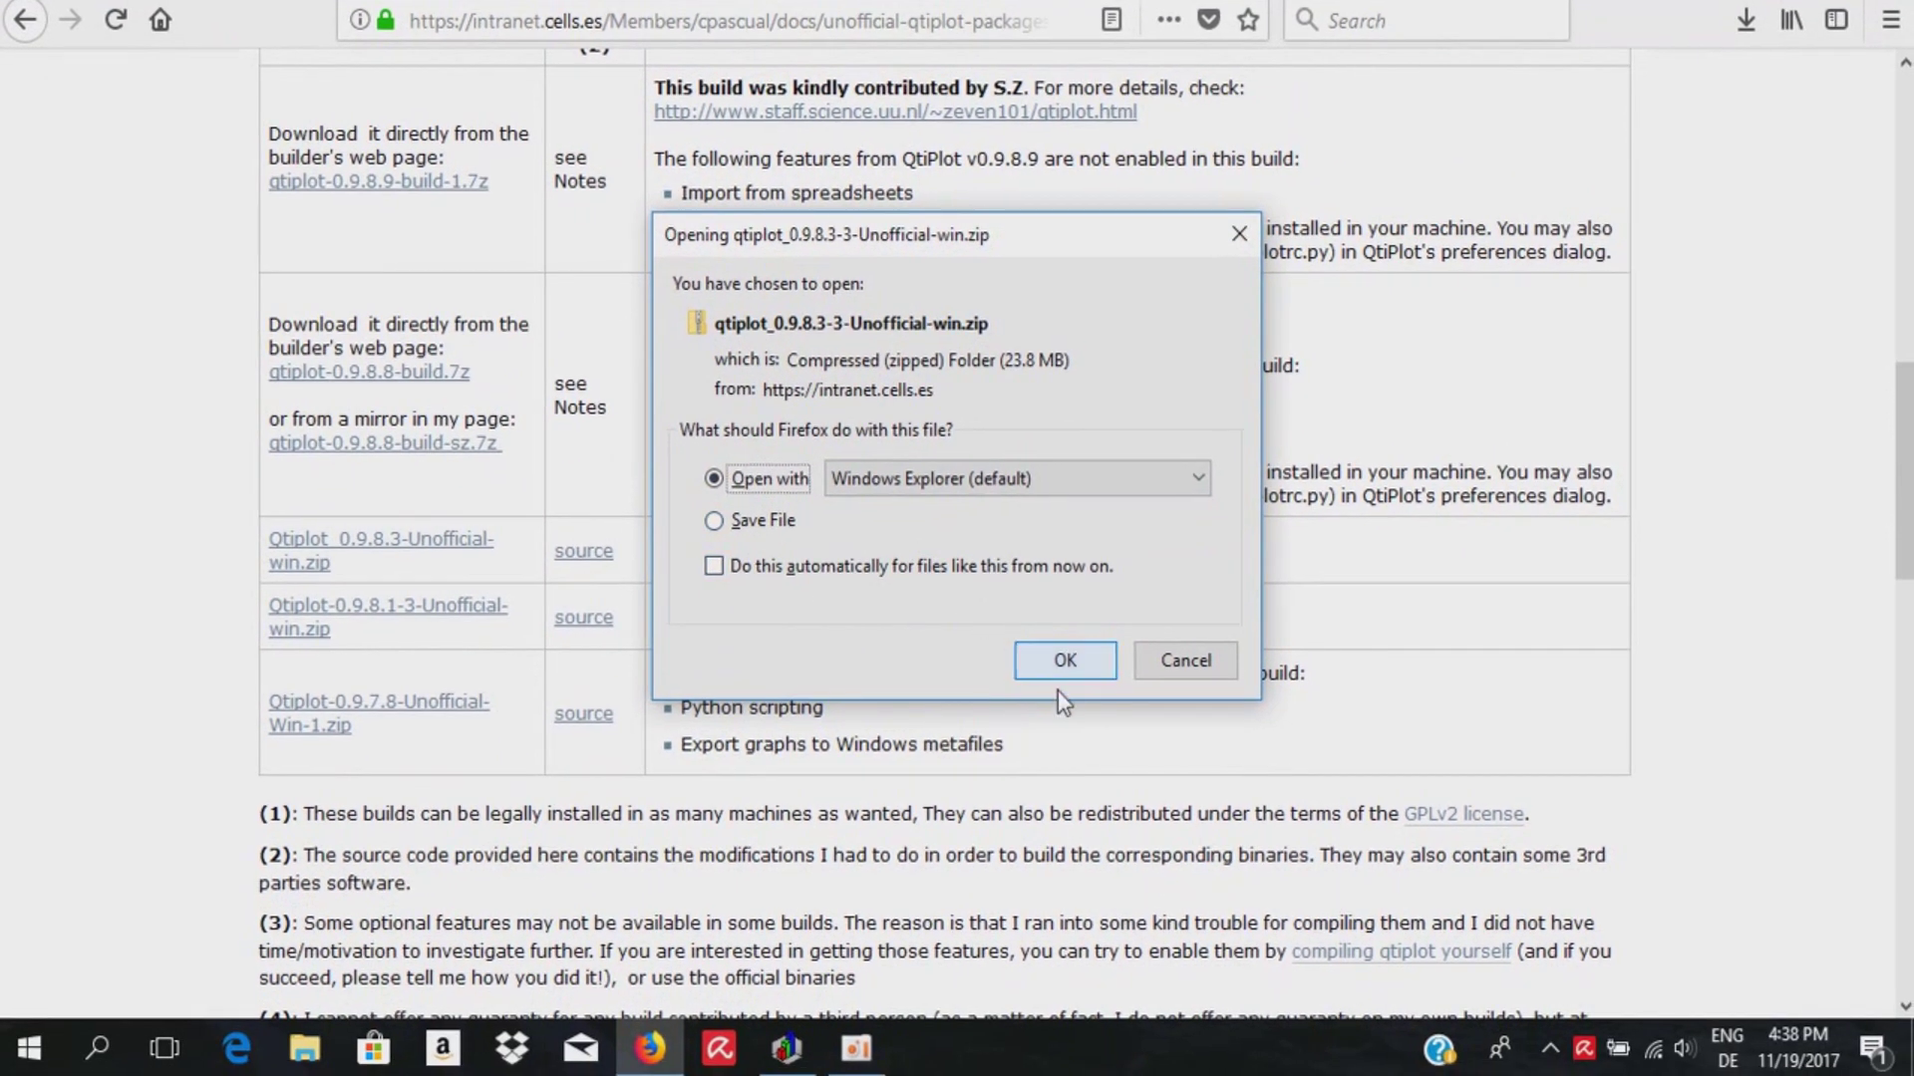
Open the QtiPlot 0.9.8.3 zip and copy qtiplot_0.9.8.3-3-Unofficial onto the desktop
left_click(1064, 662)
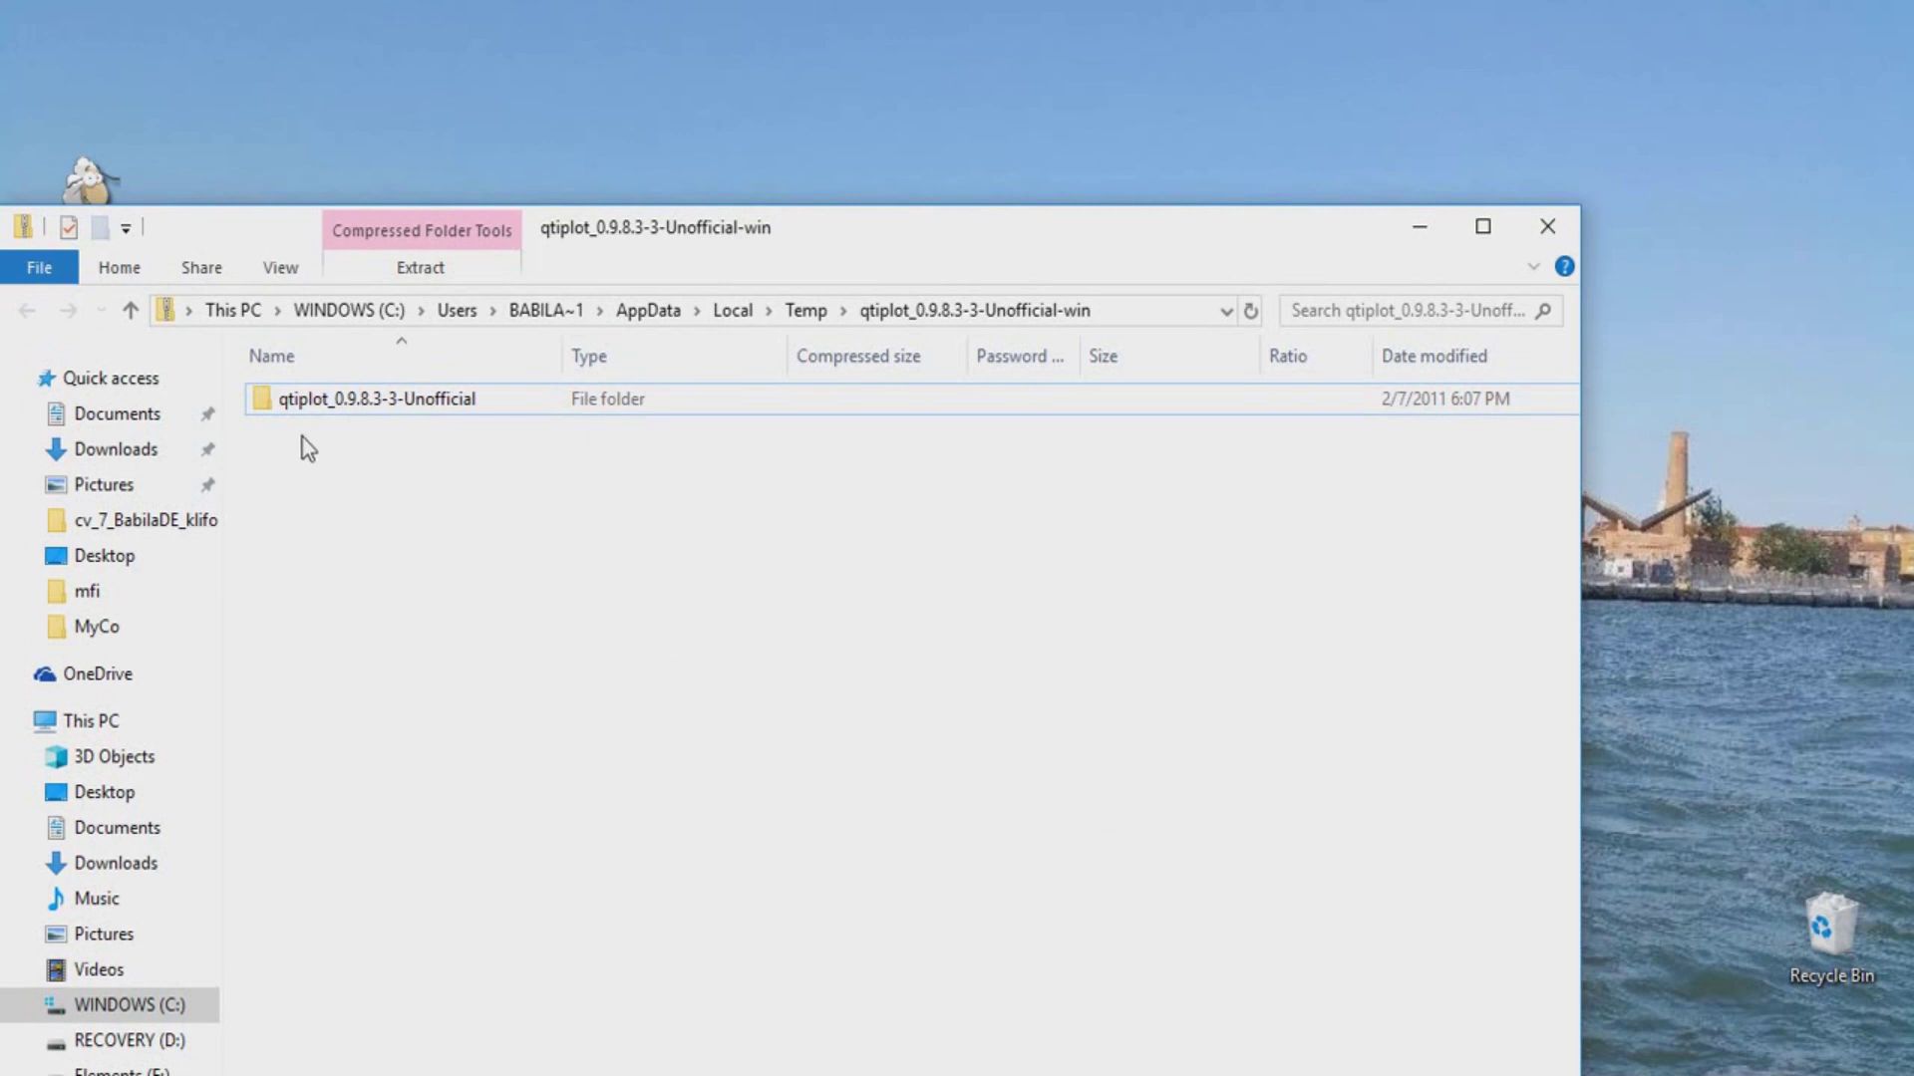
left_click(271, 408)
left_click_drag(265, 398, 1680, 165)
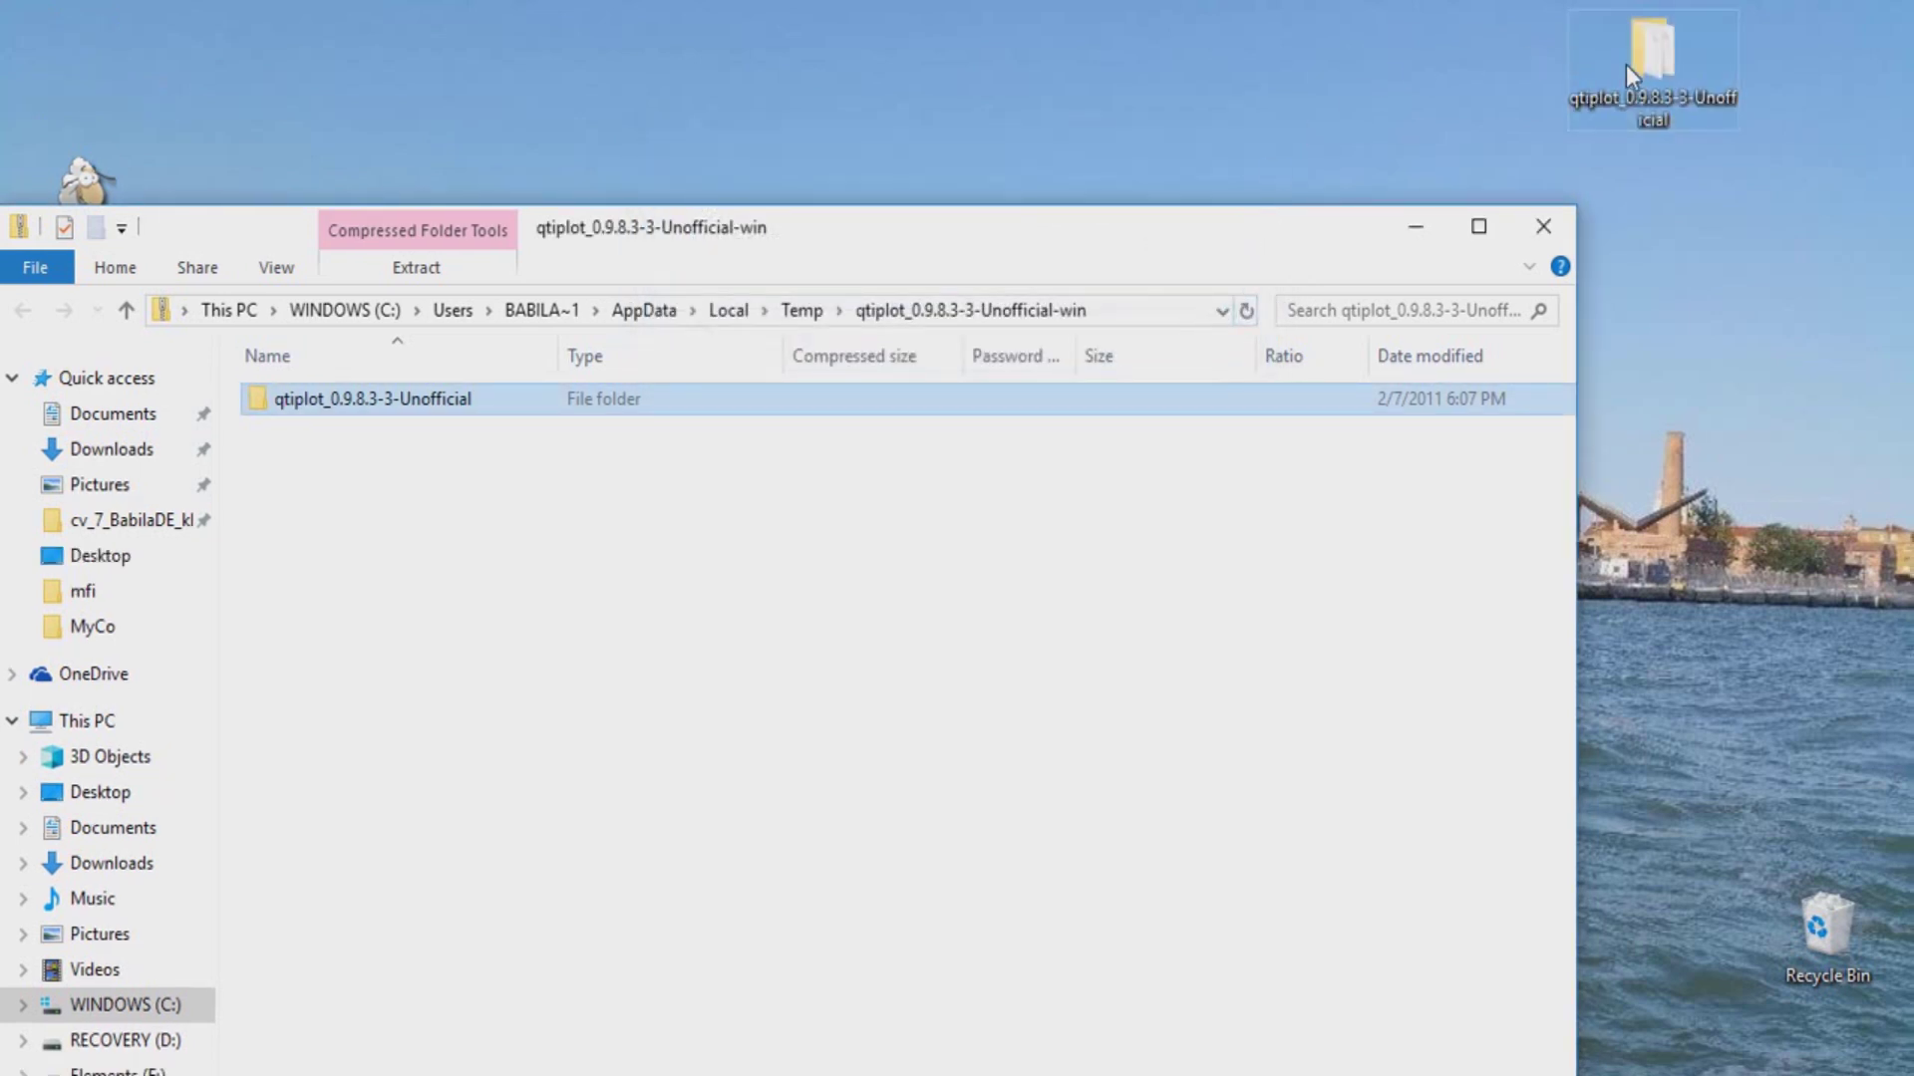
Send qtiplot.exe from the extracted folder to the Desktop as a shortcut
double_click(1651, 71)
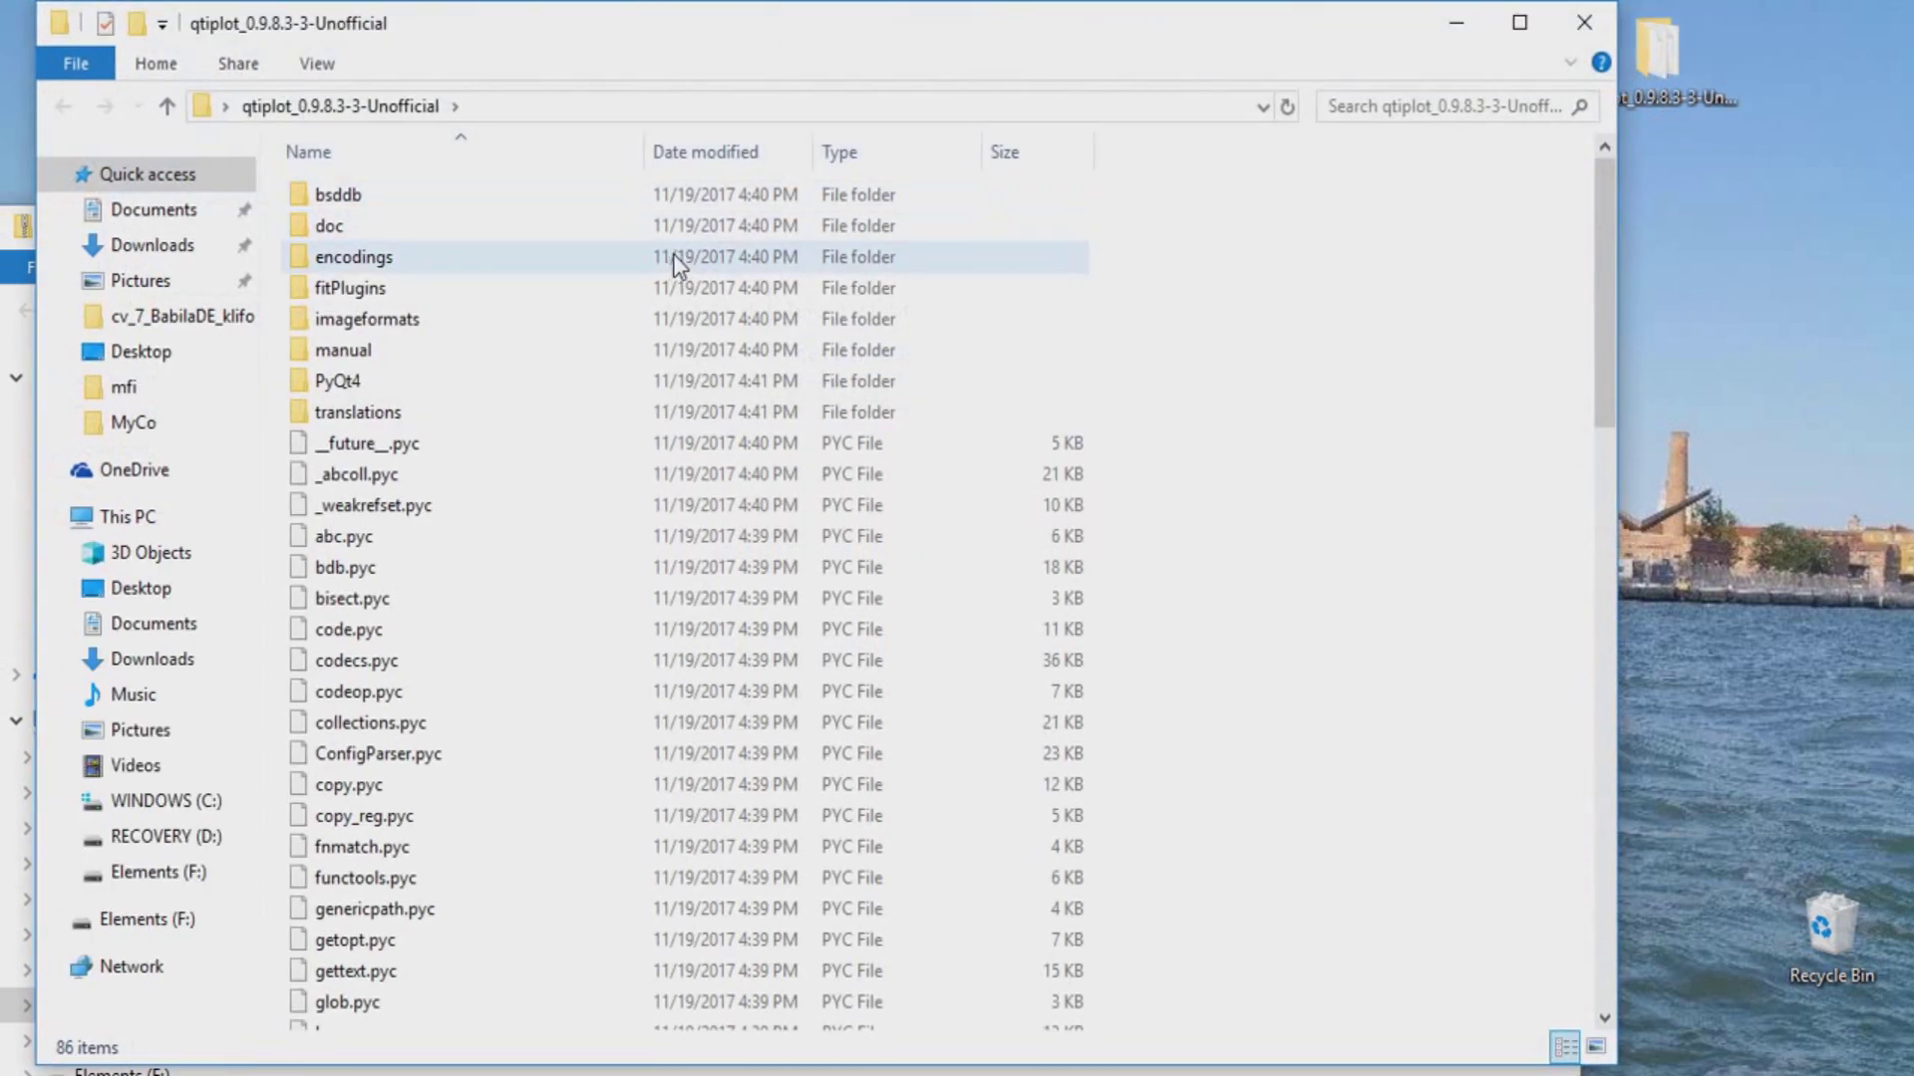
scroll(516, 344, "down", 3)
scroll(516, 369, "down", 9)
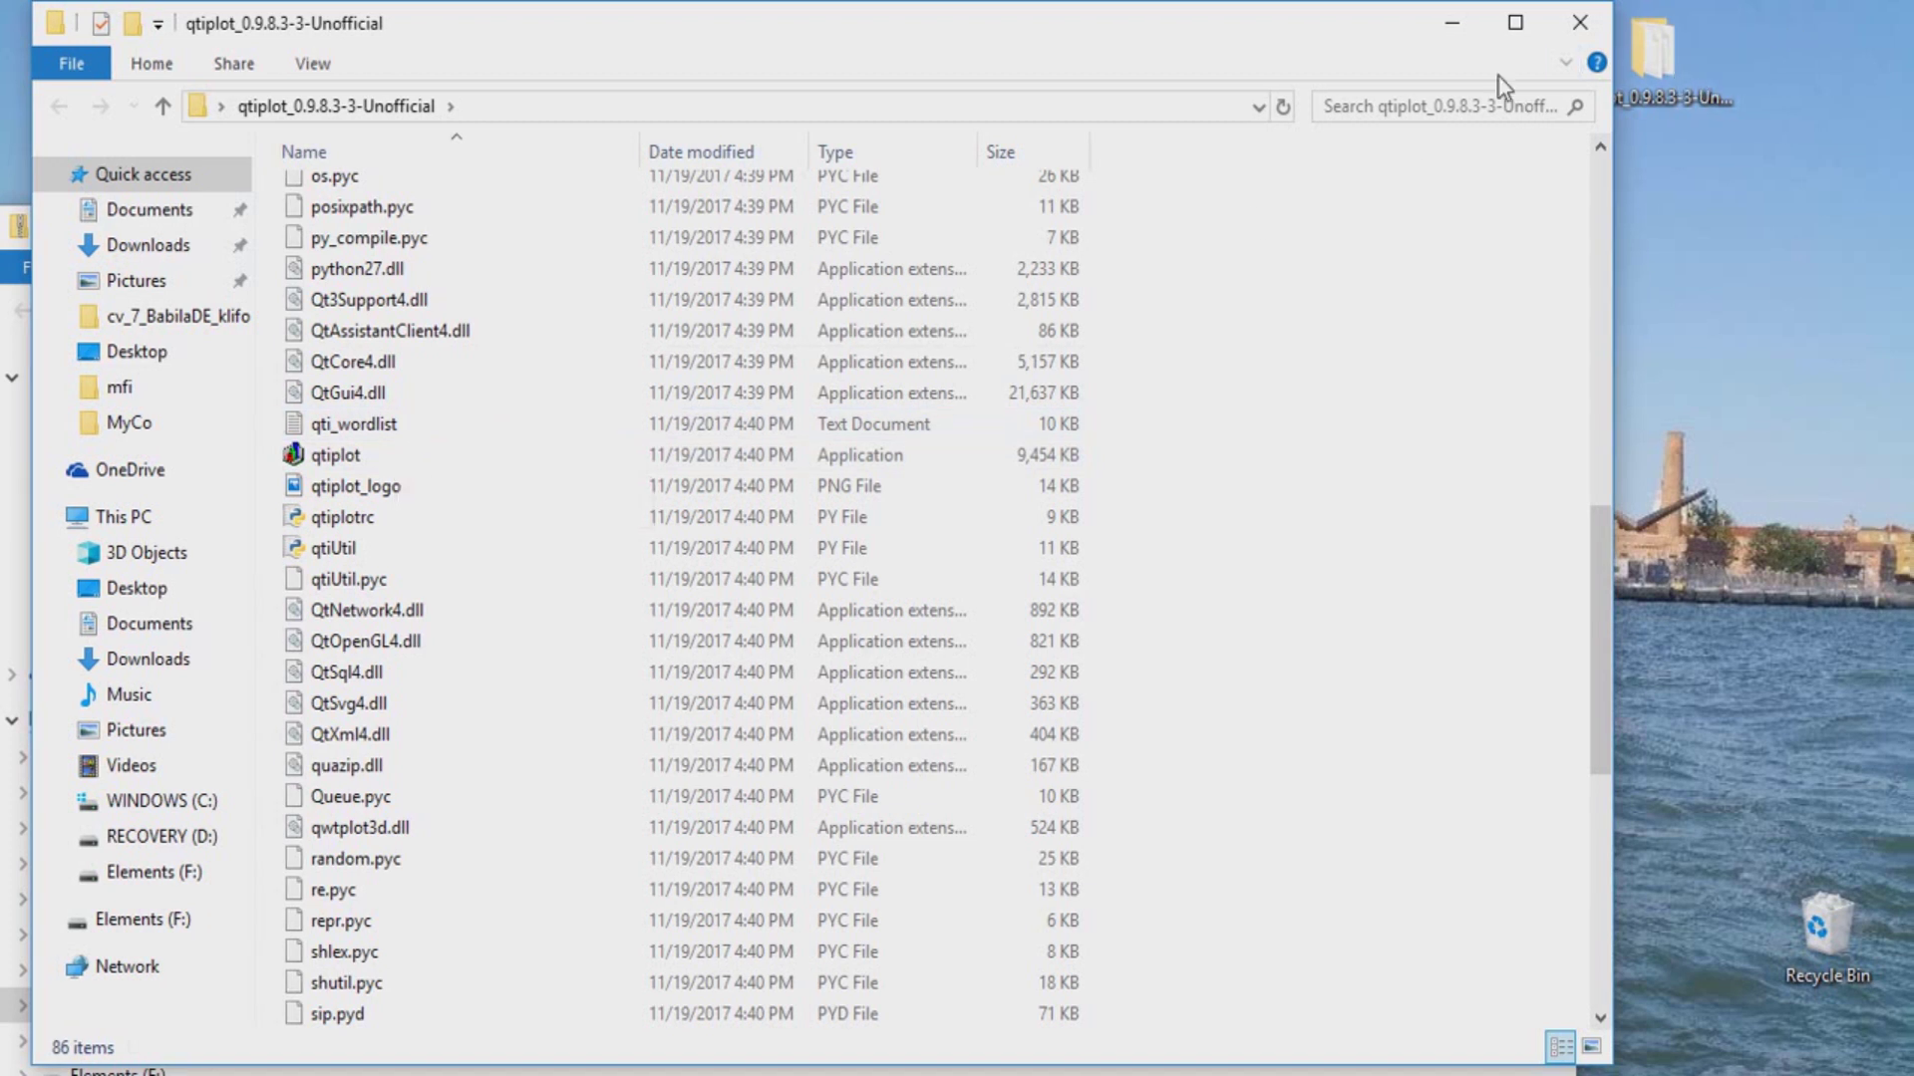
left_click(340, 460)
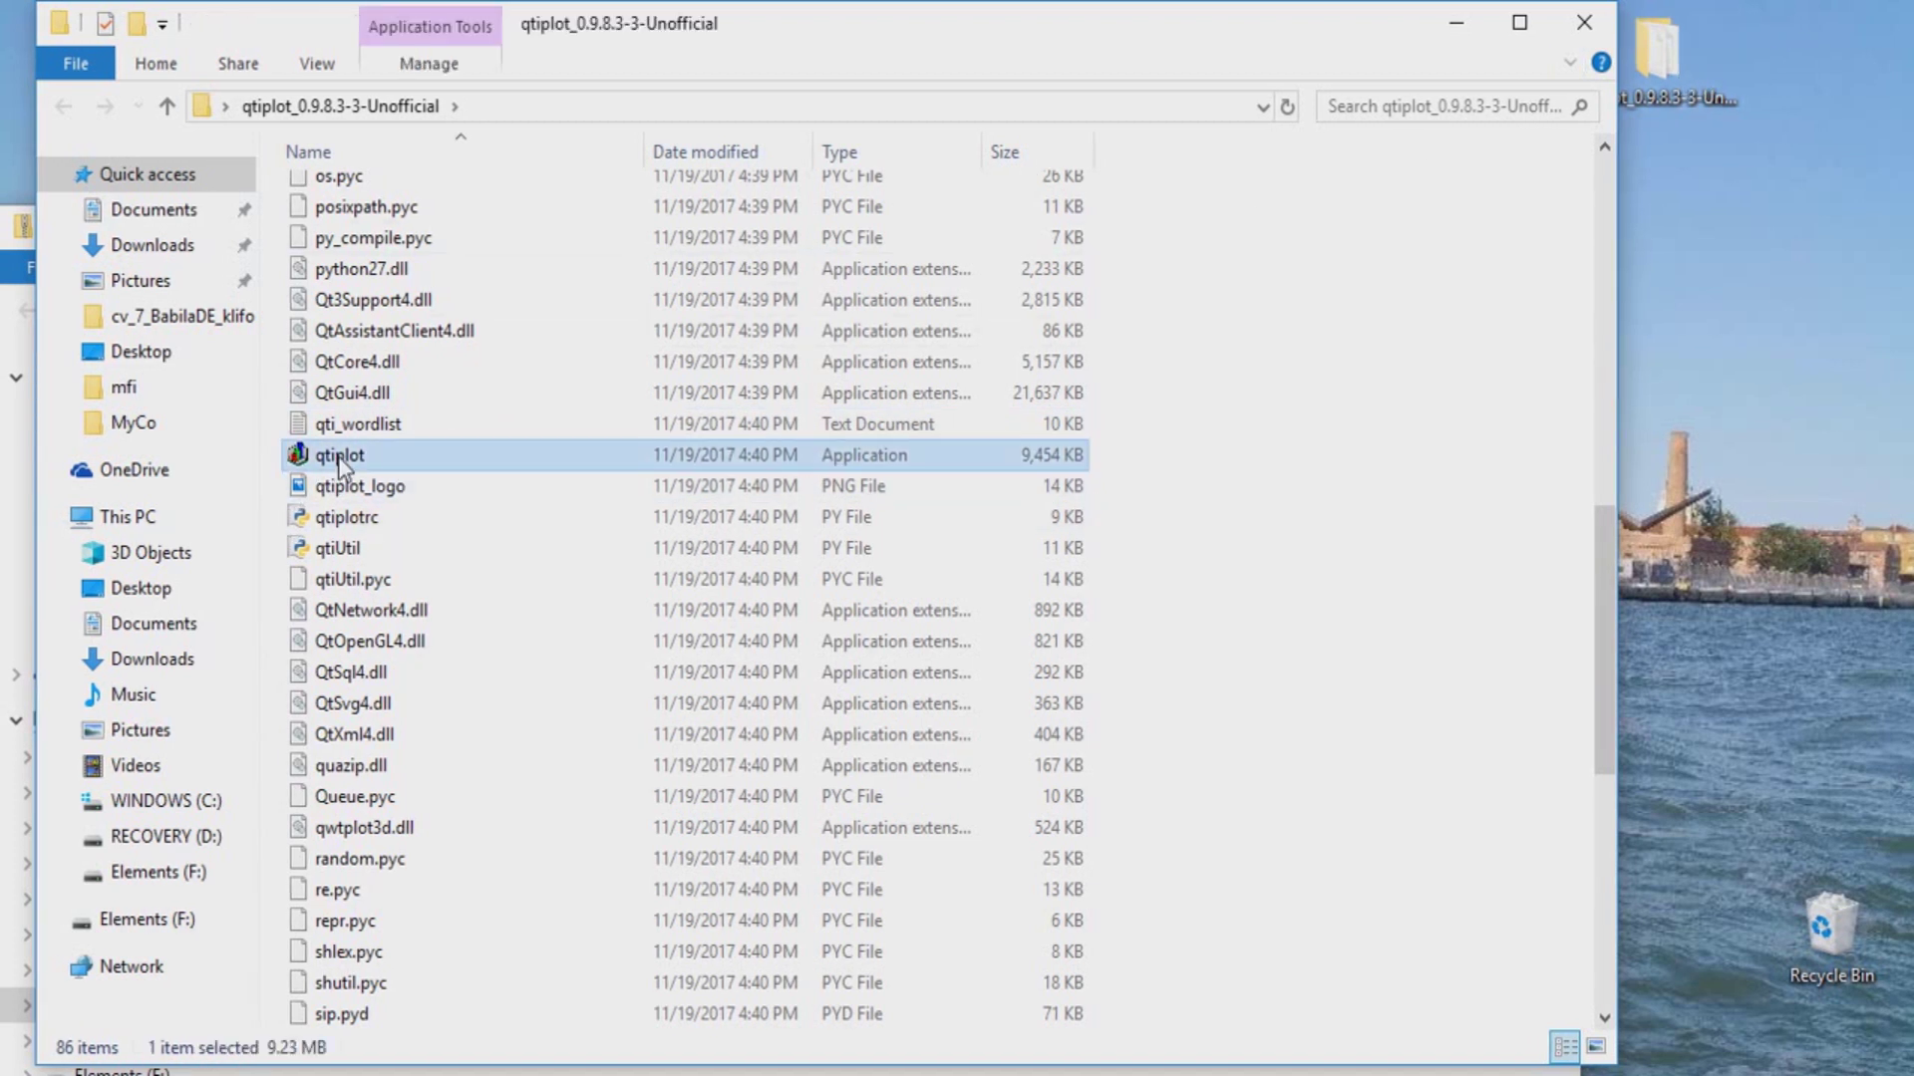
right_click(341, 463)
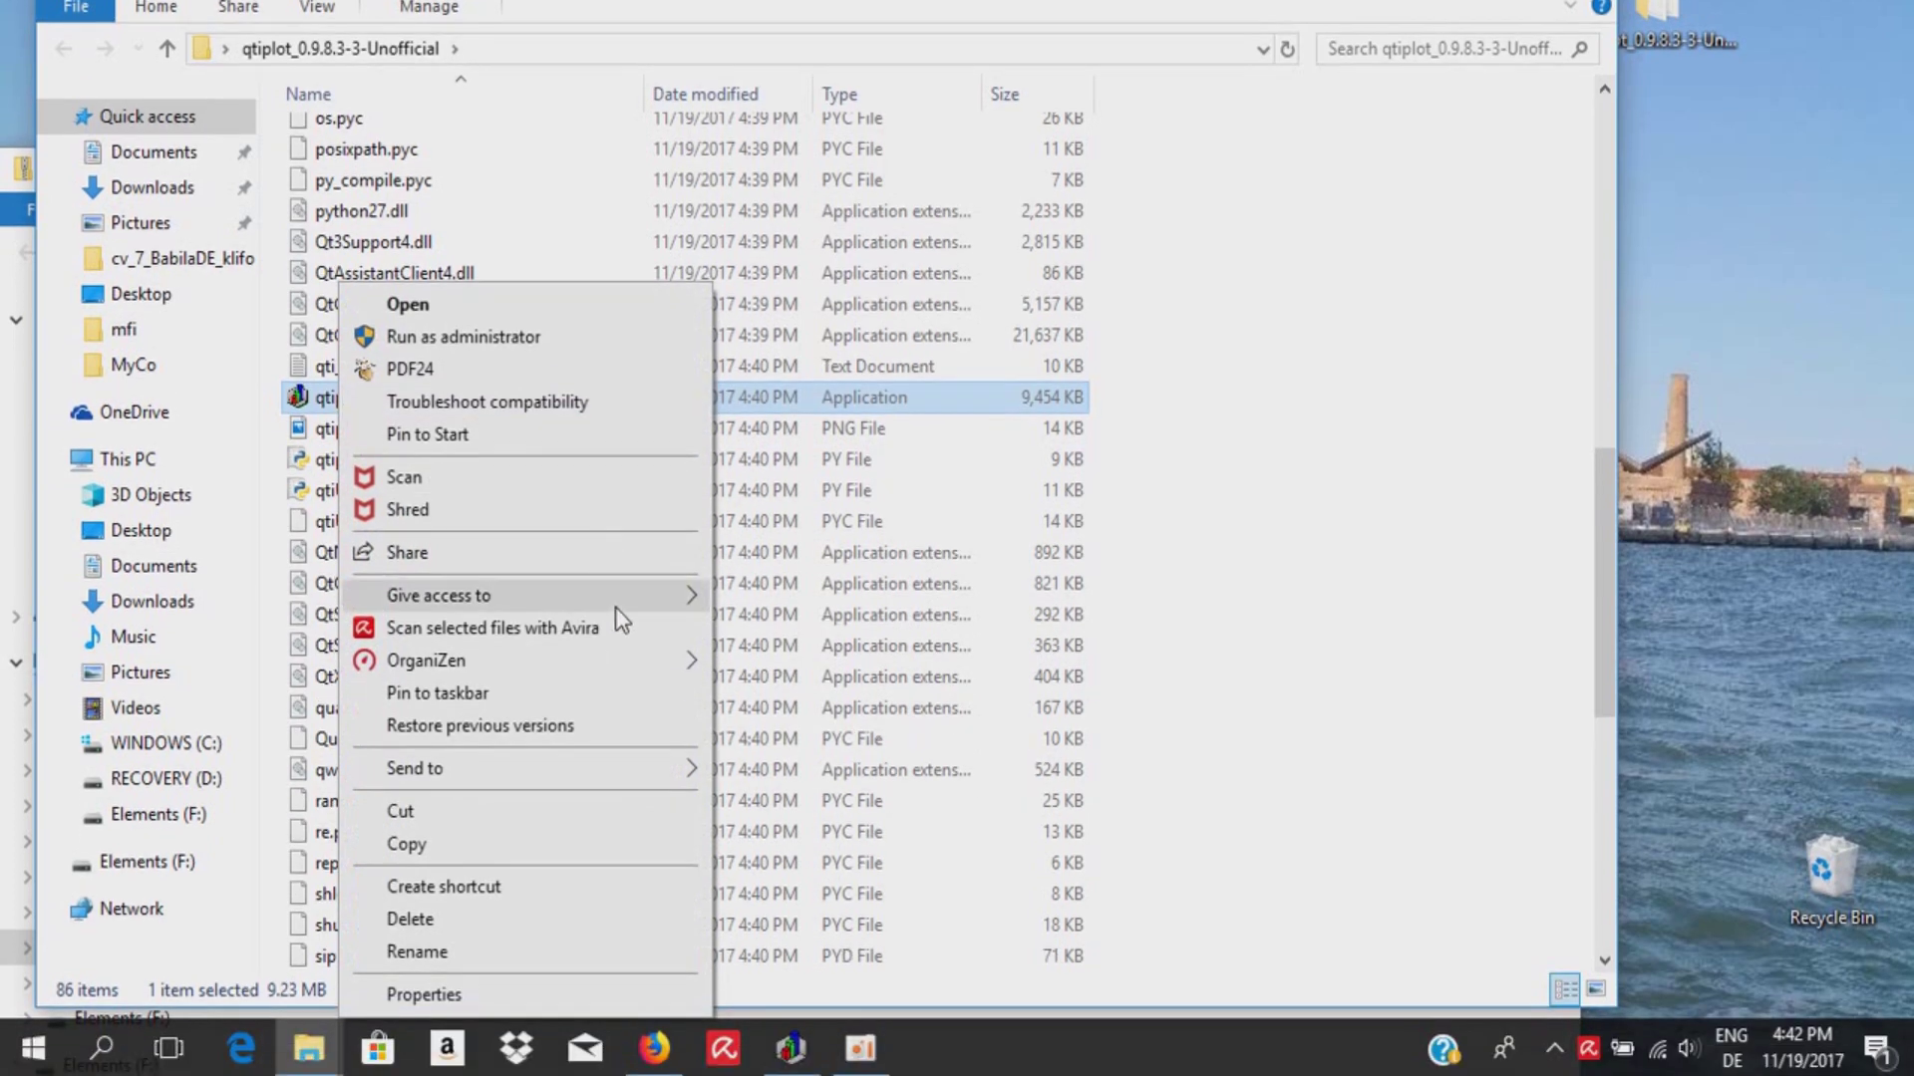
mouse_move(612, 832)
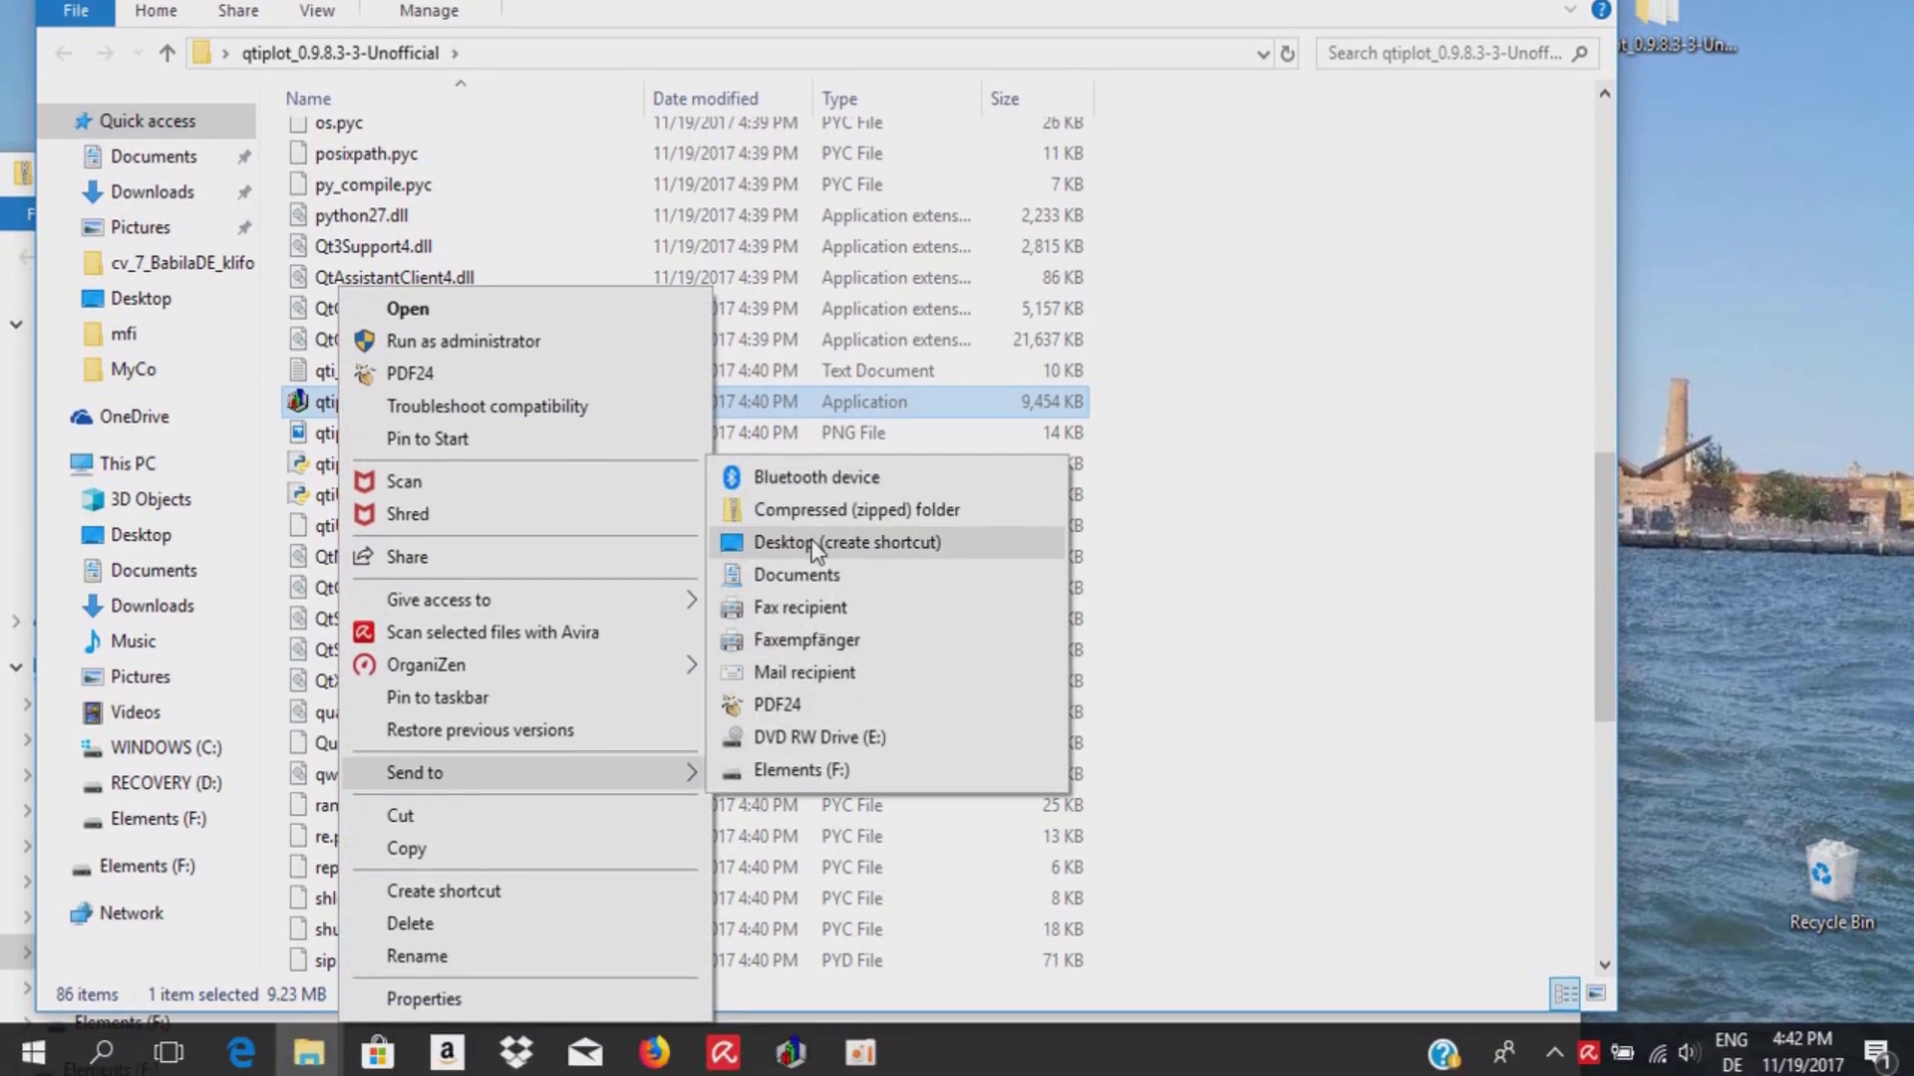
left_click(813, 543)
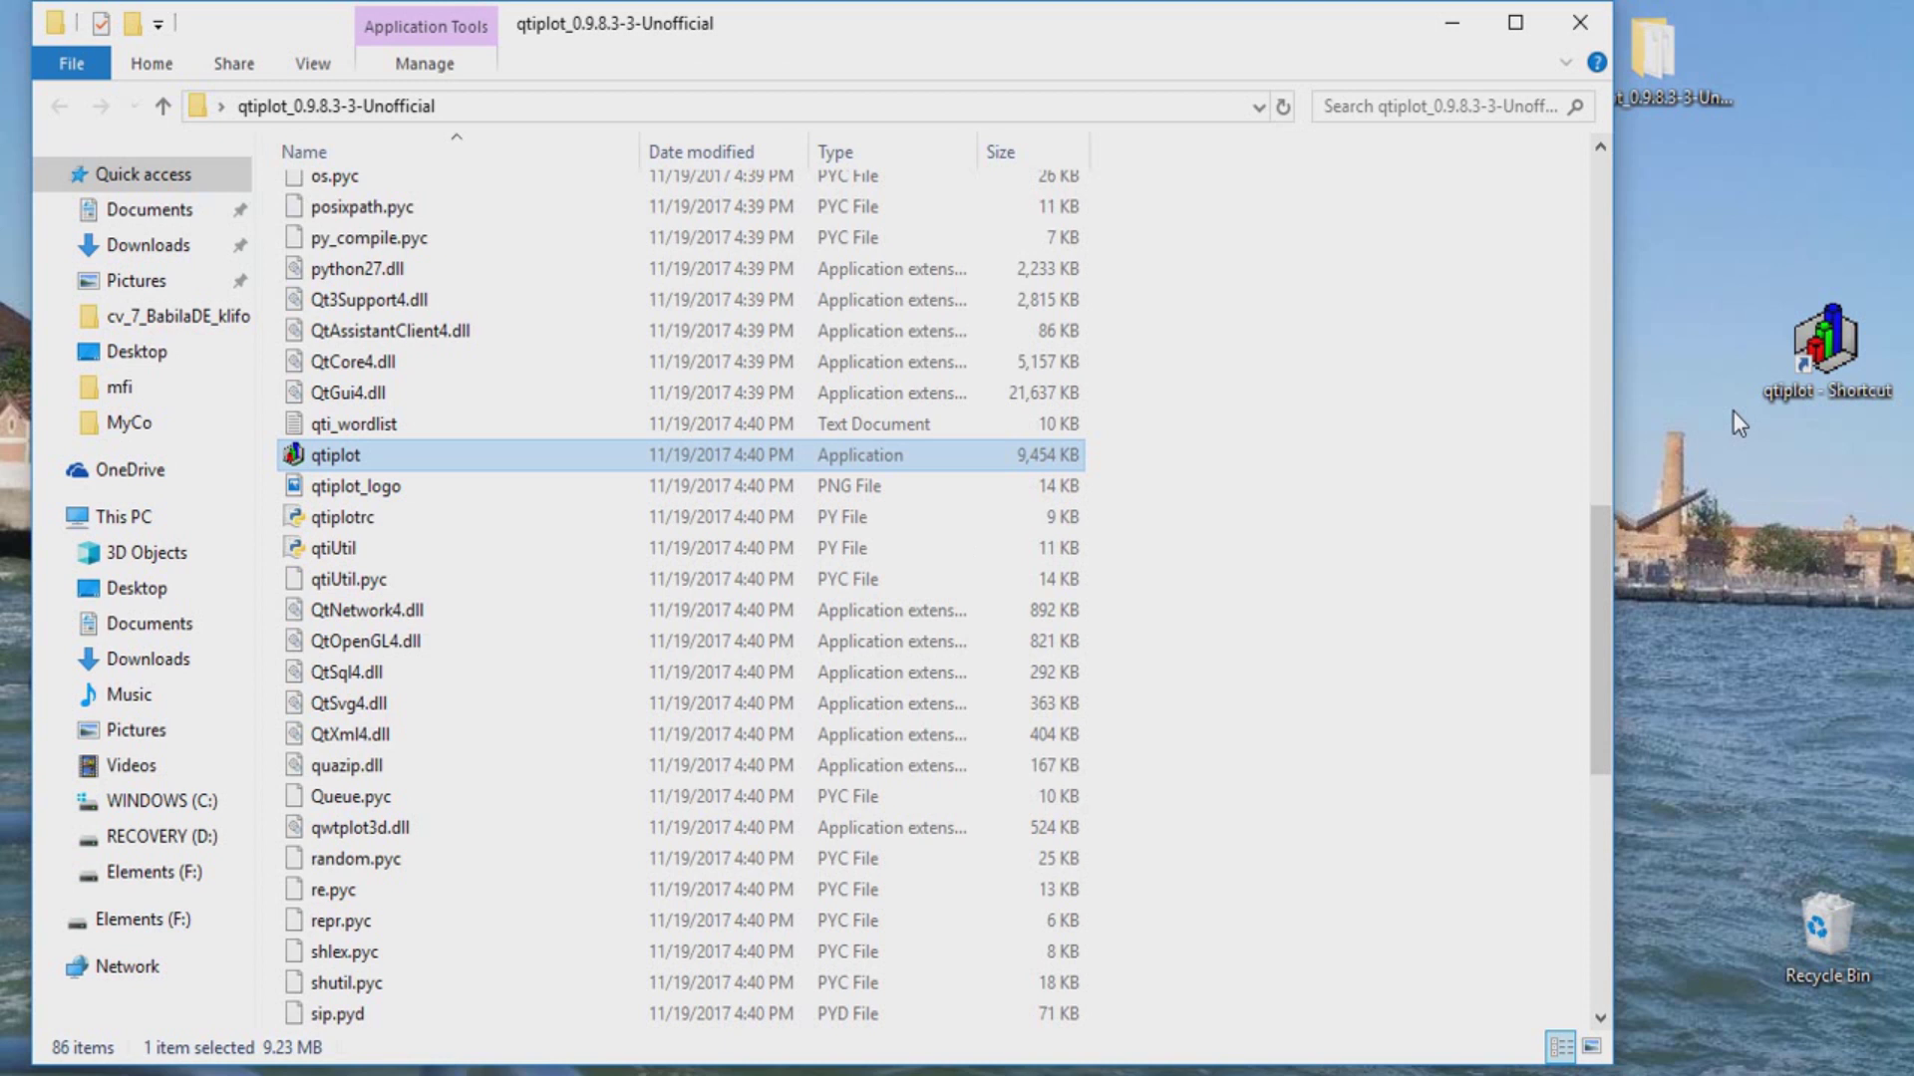
Launch QtiPlot from the desktop shortcut, dismiss the donation request, and enlarge Table1
double_click(1830, 344)
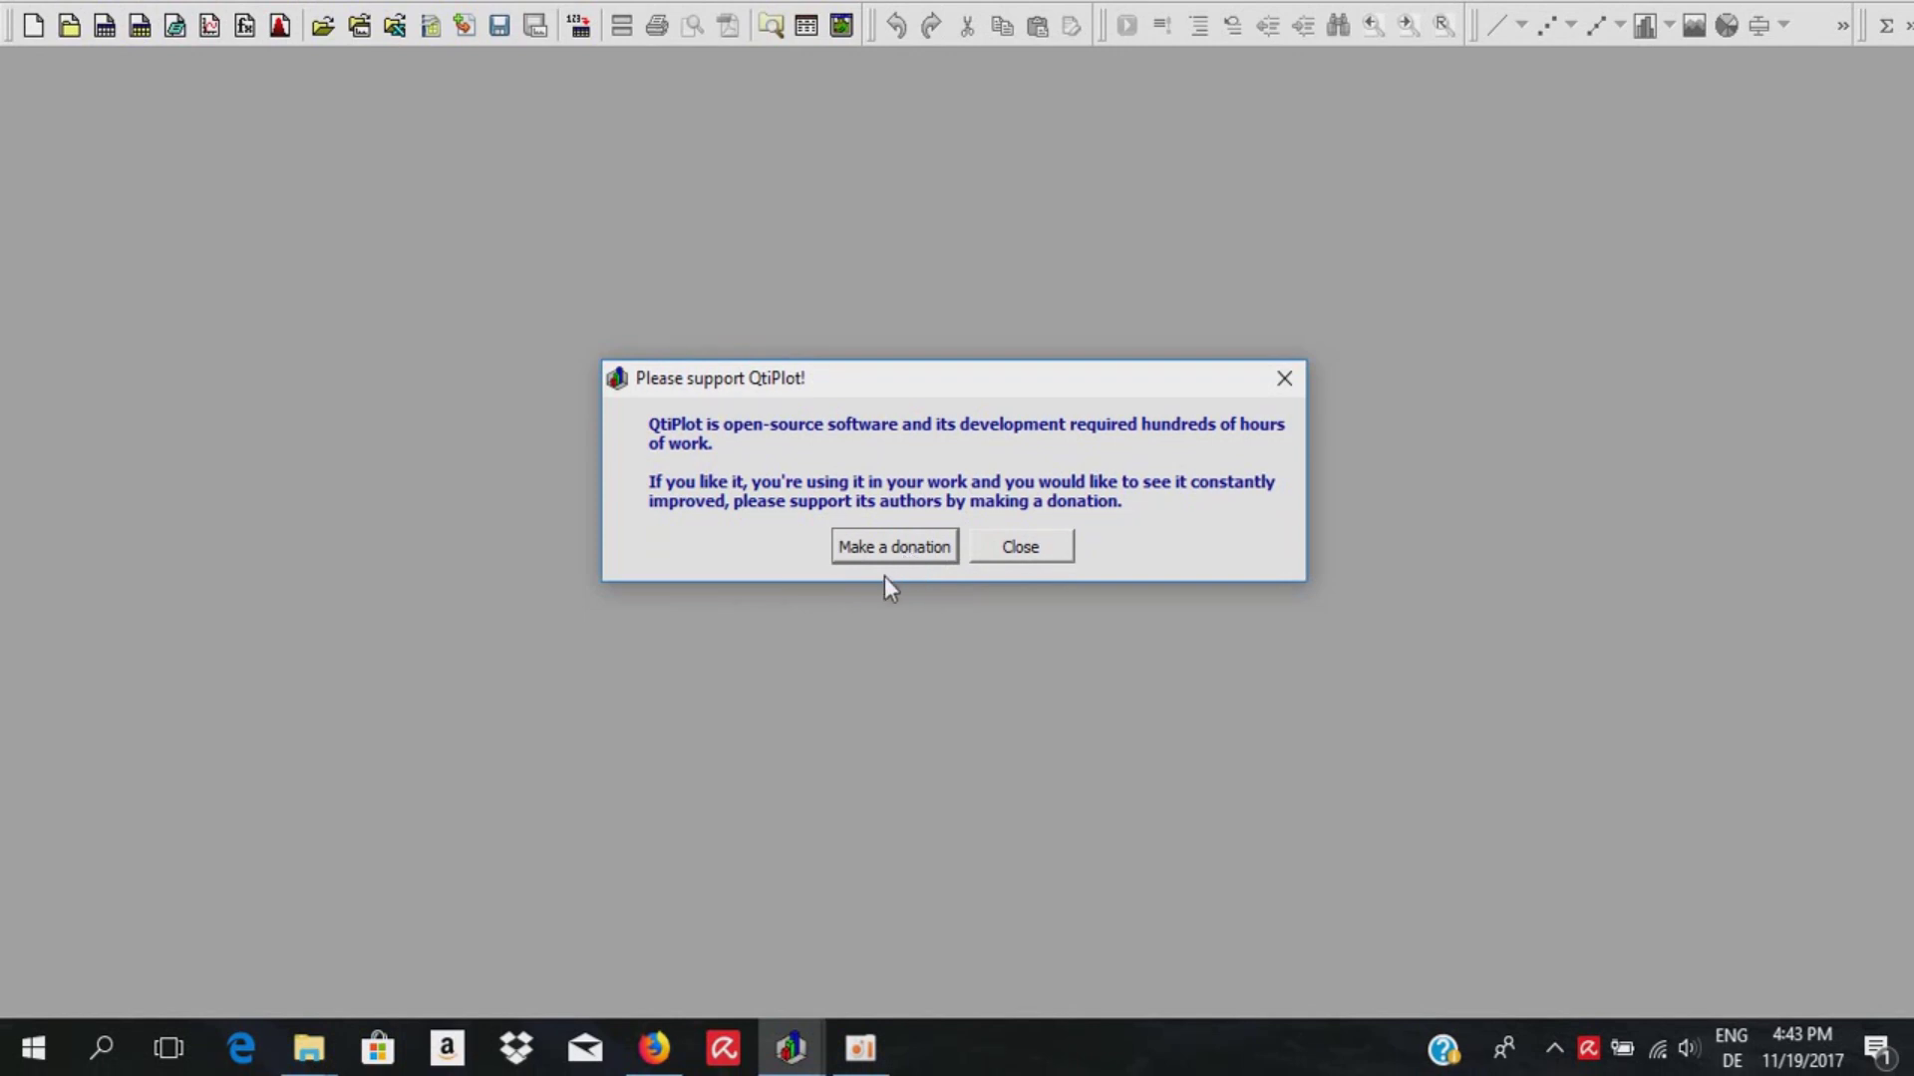
left_click(1013, 555)
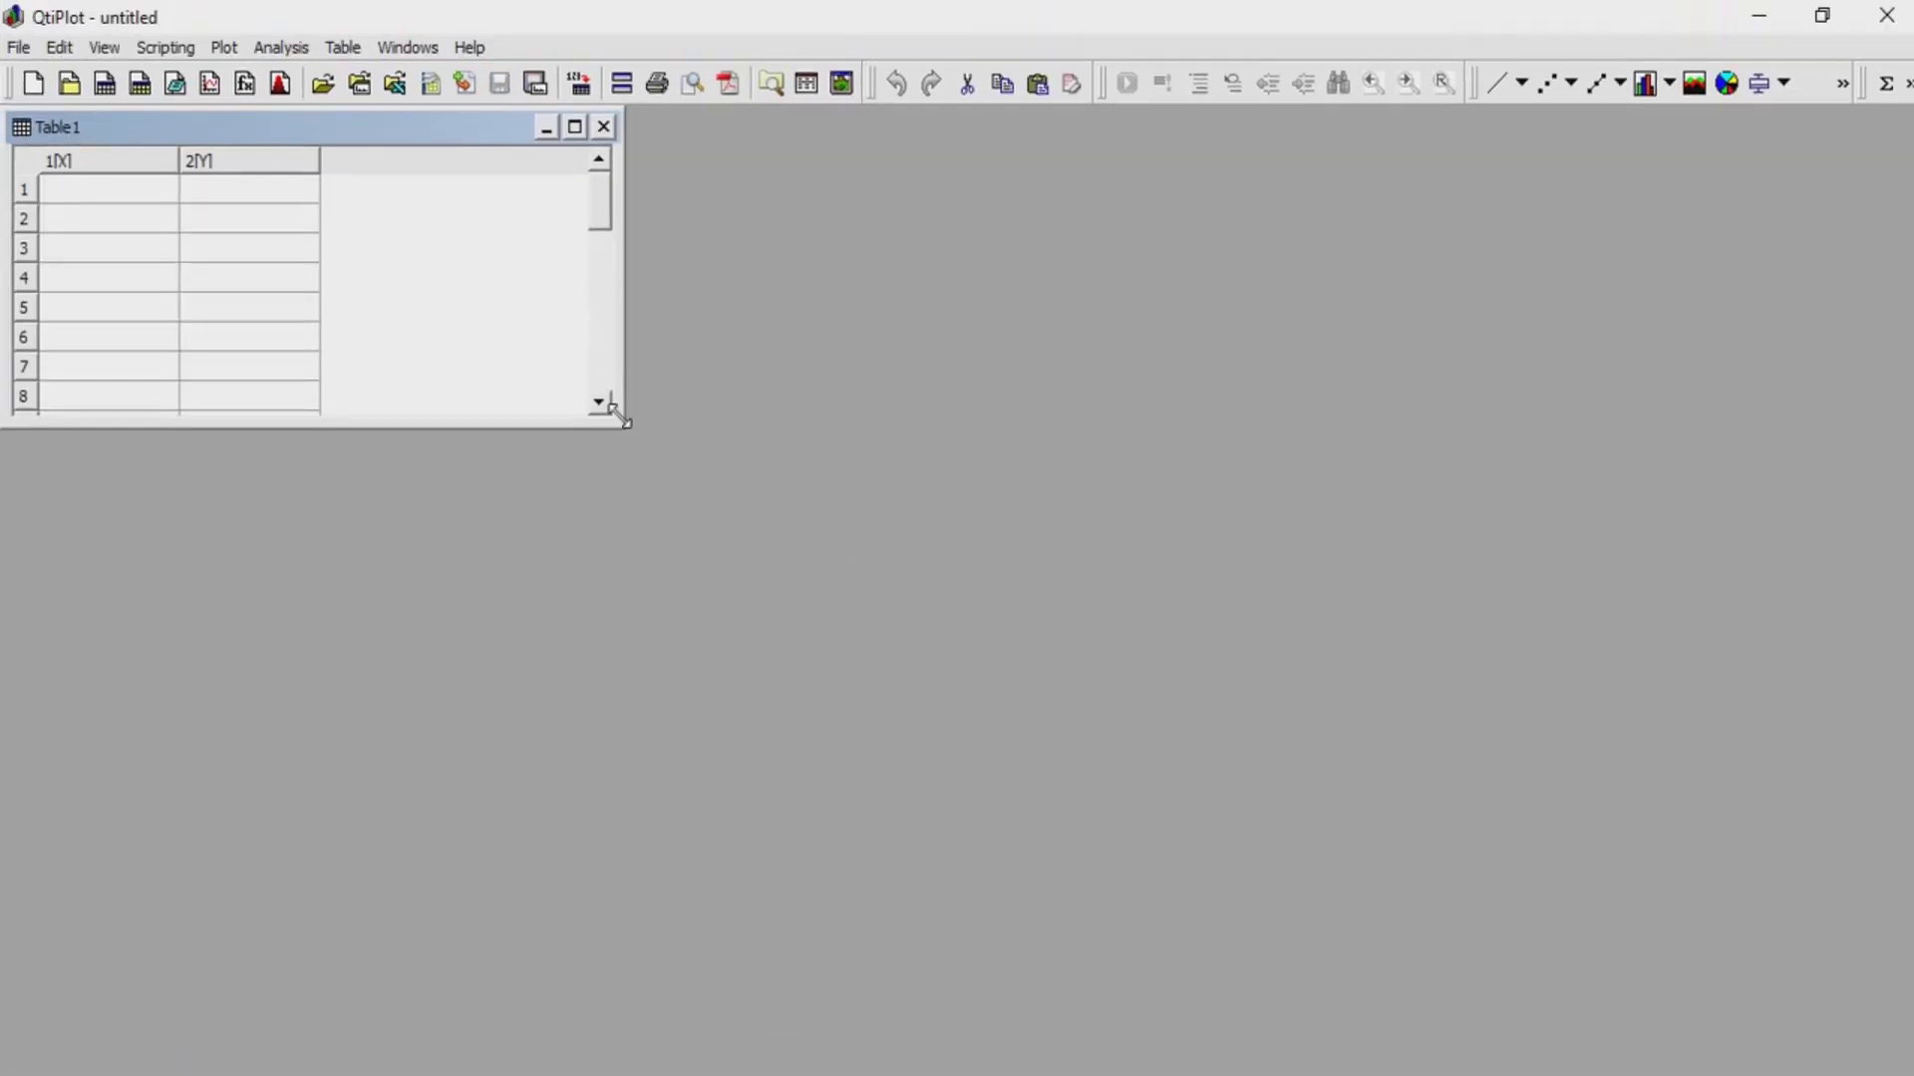
left_click_drag(614, 410, 959, 845)
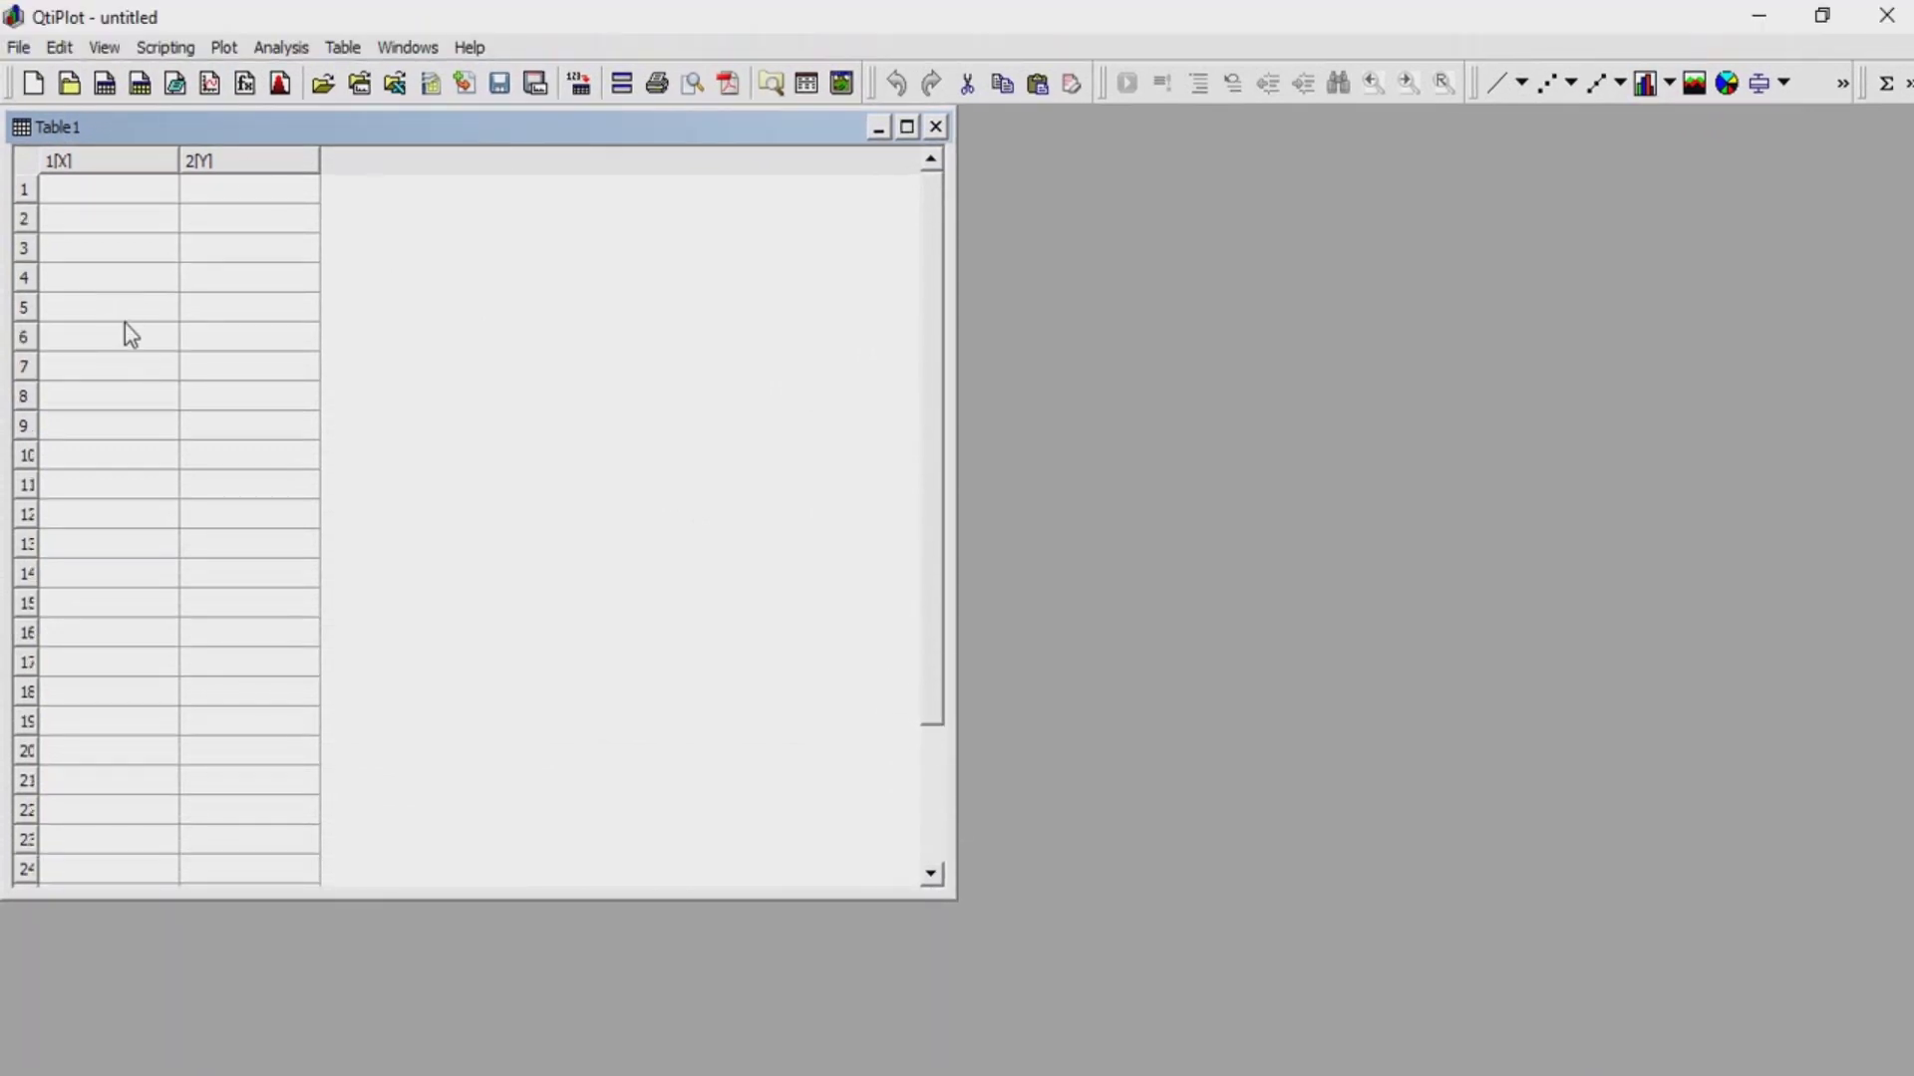
Insert a third column 3[Y] beside 2[Y], then select row 5 for its actions
left_click(248, 162)
right_click(248, 162)
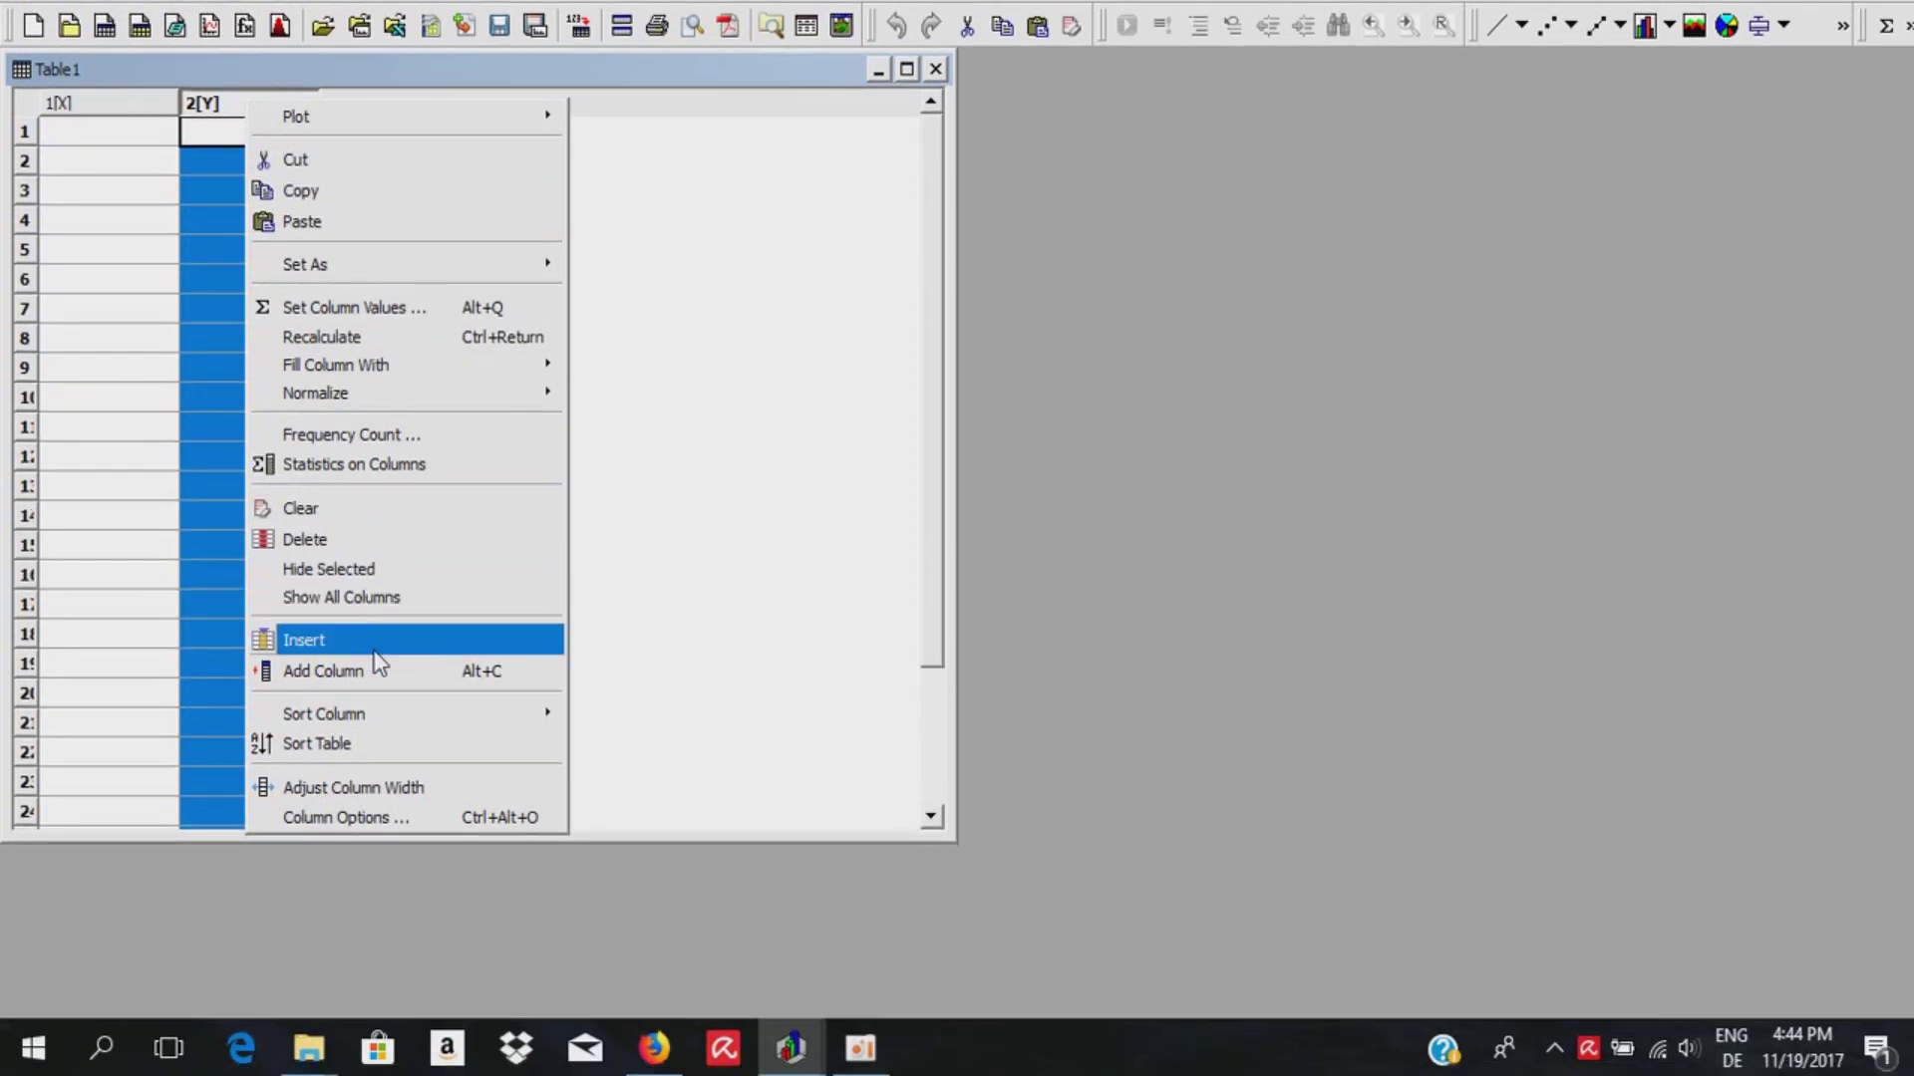
left_click(376, 700)
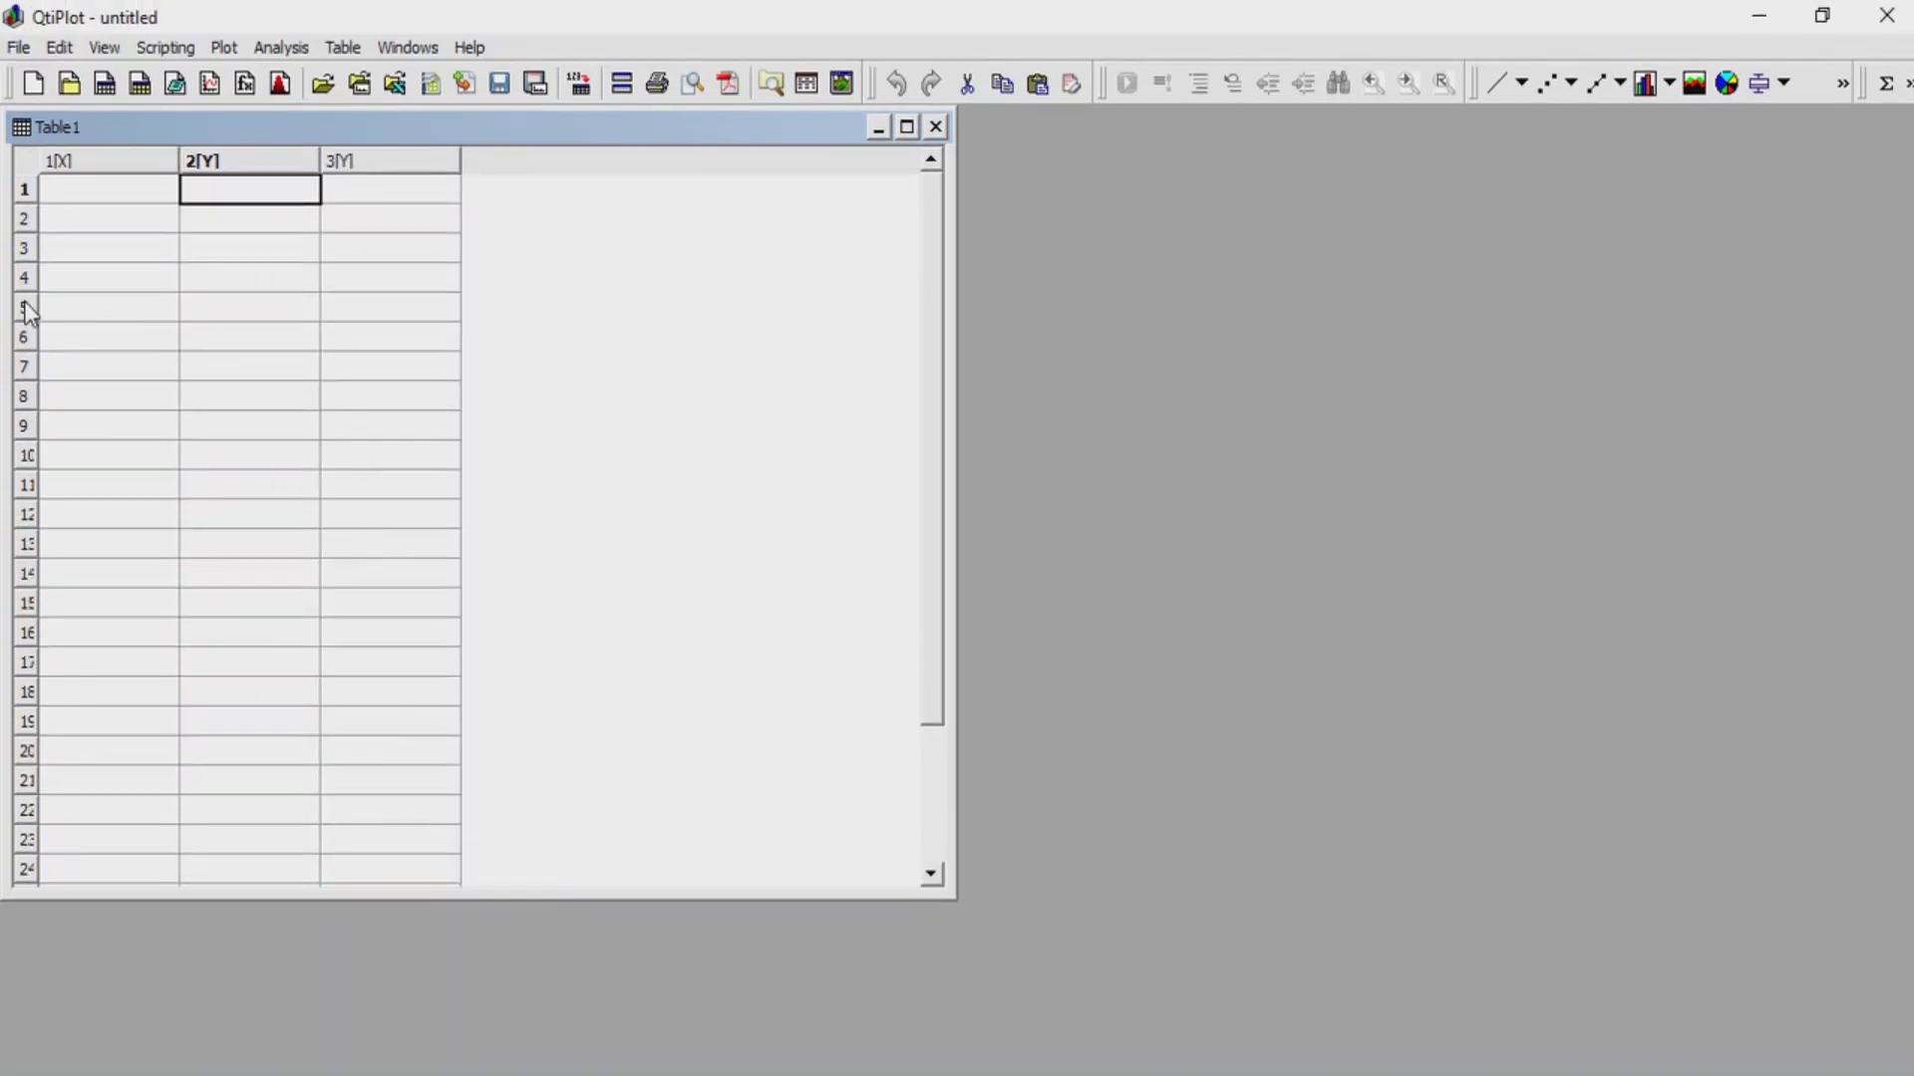
left_click(24, 307)
right_click(262, 301)
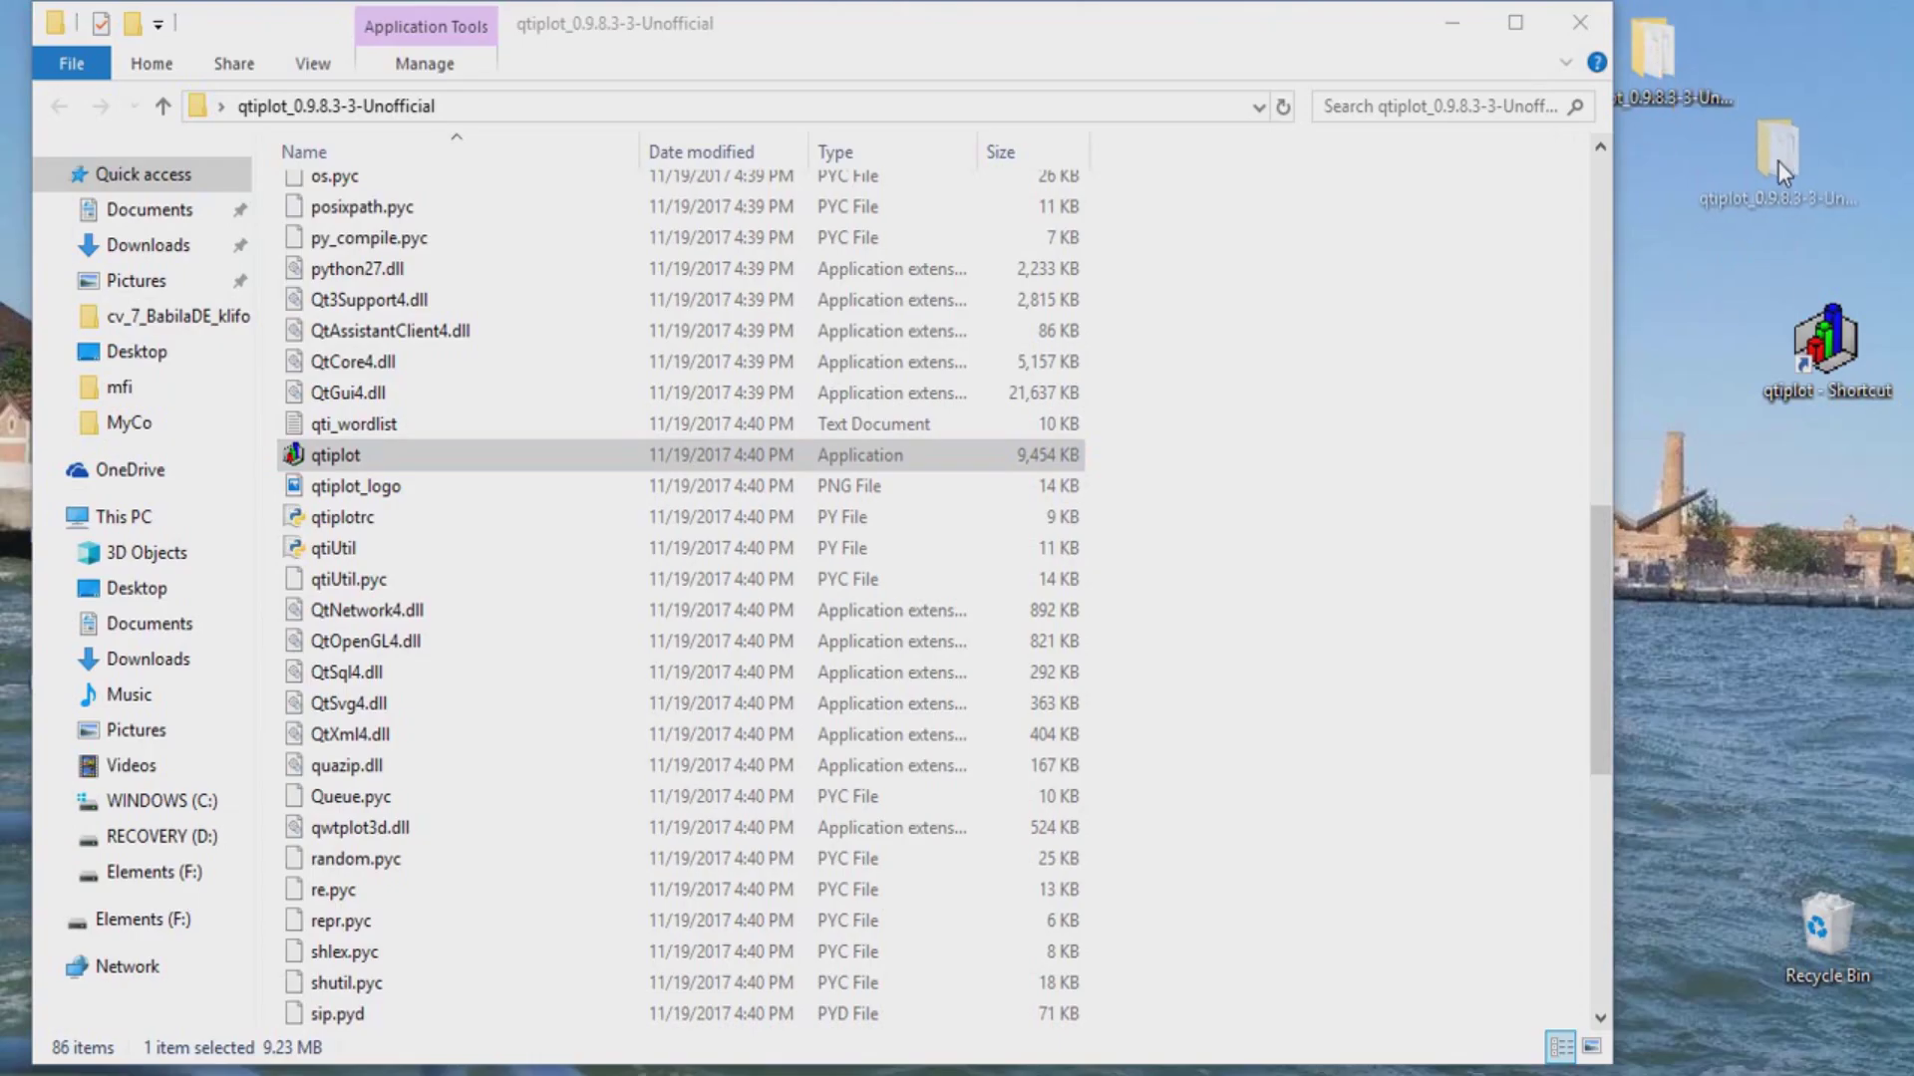
Open qtiplot_0.9.8.3-3-Unofficial in C:\Program Files (x86), then relaunch QtiPlot from its shortcut
left_click_drag(1749, 191, 1749, 191)
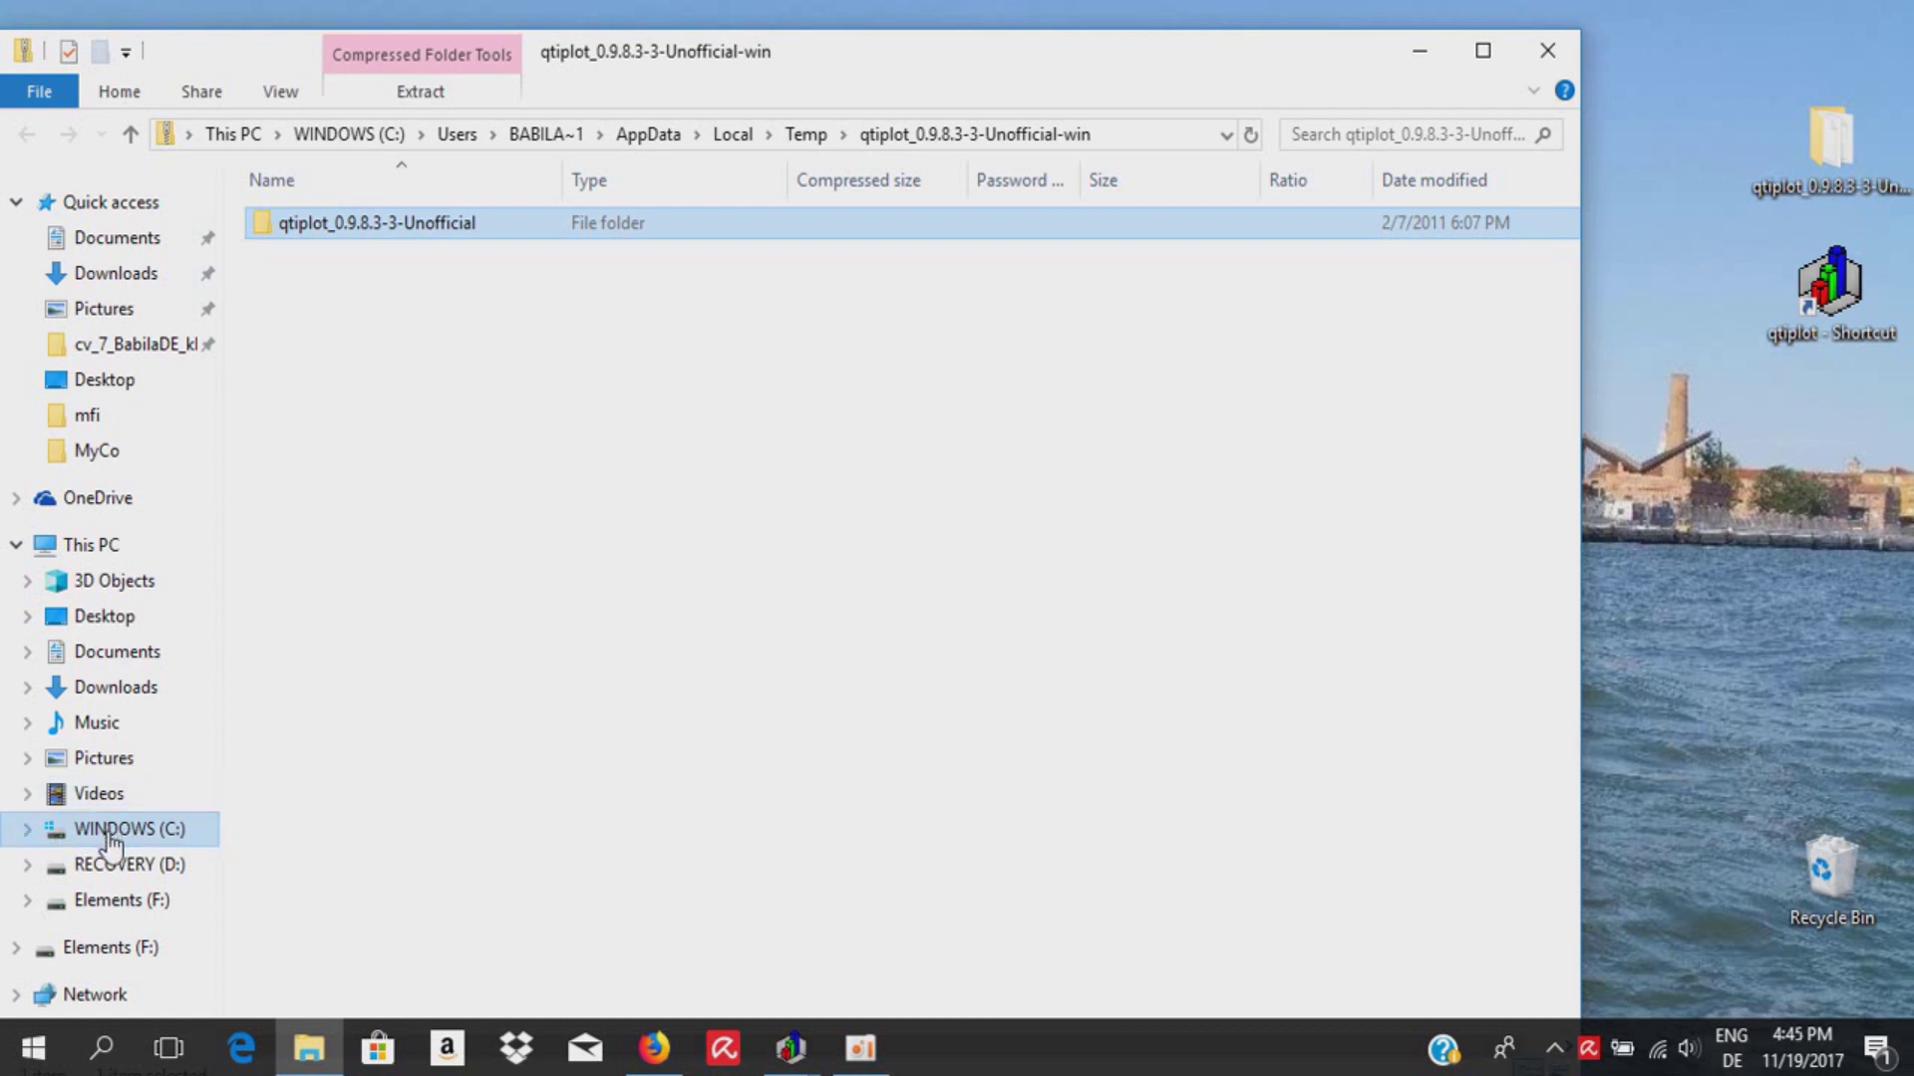
left_click(110, 835)
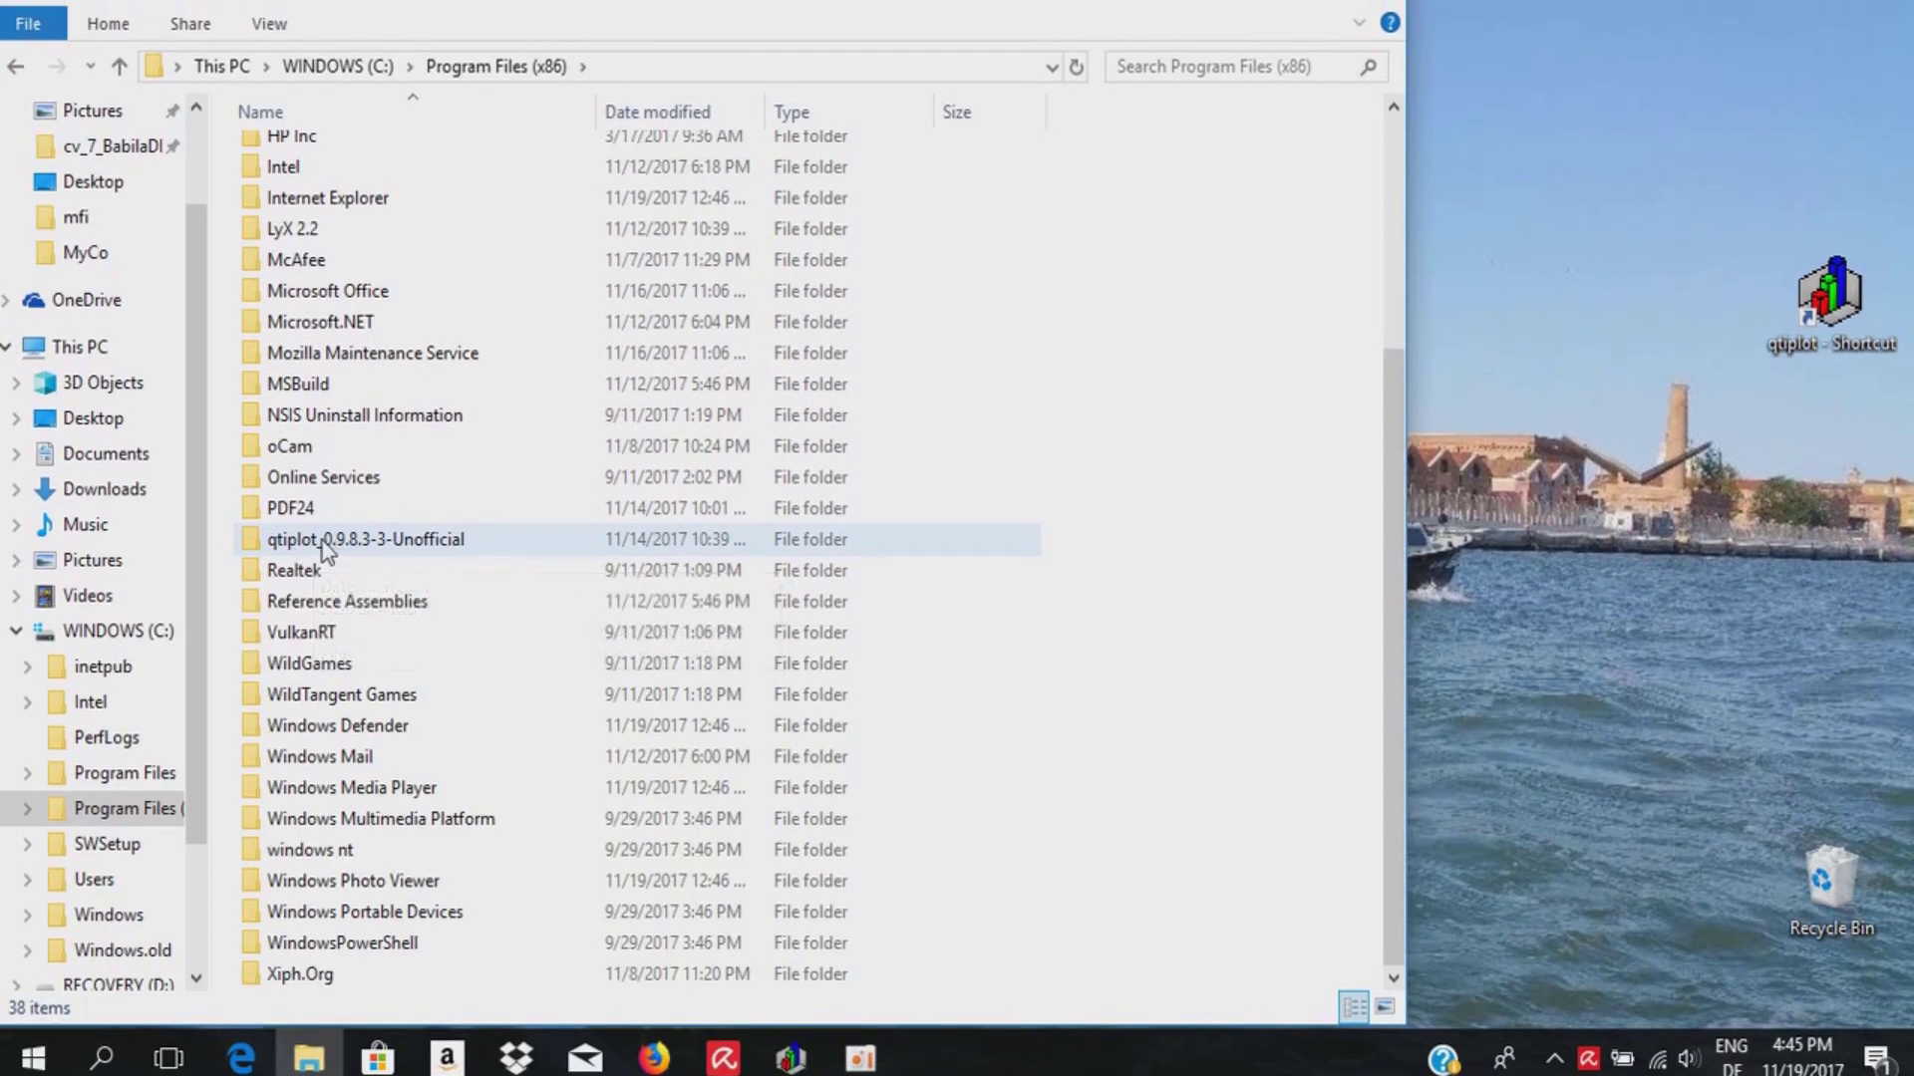
mouse_move(347, 544)
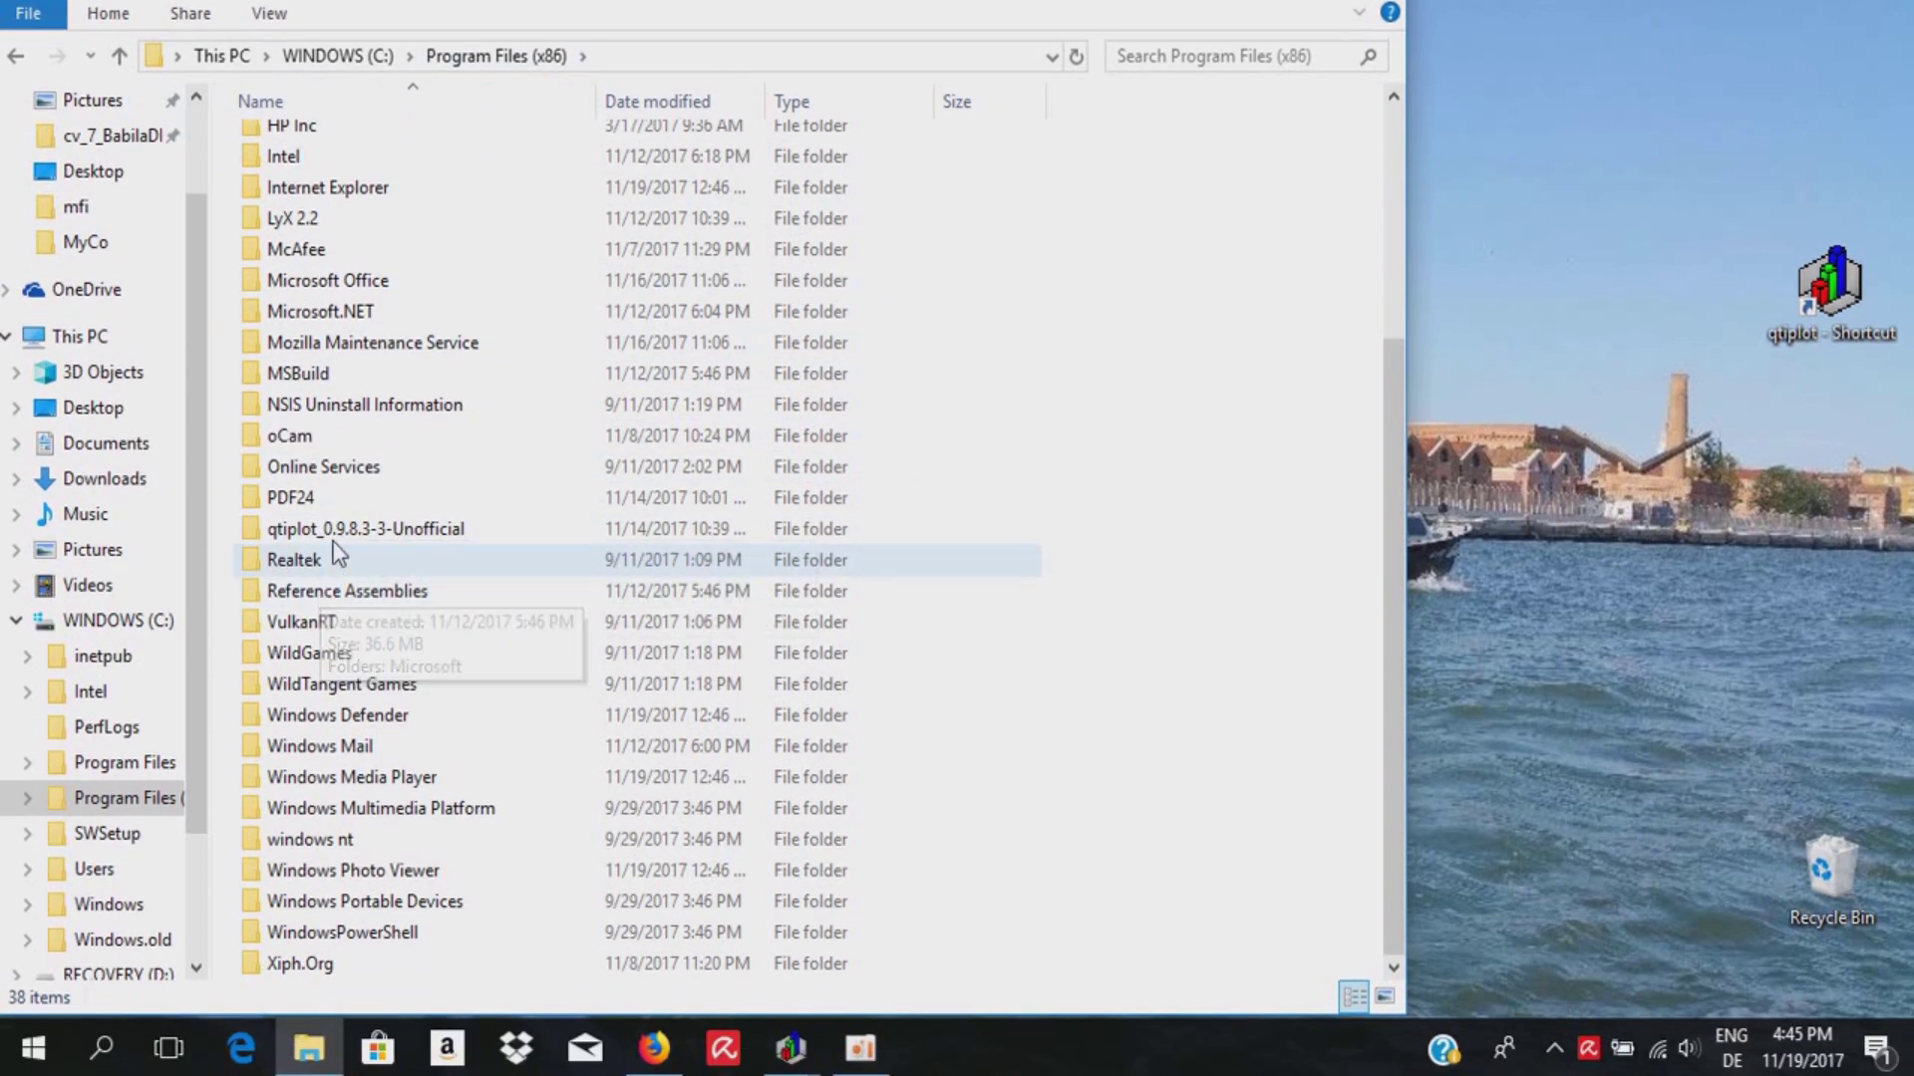
double_click(332, 540)
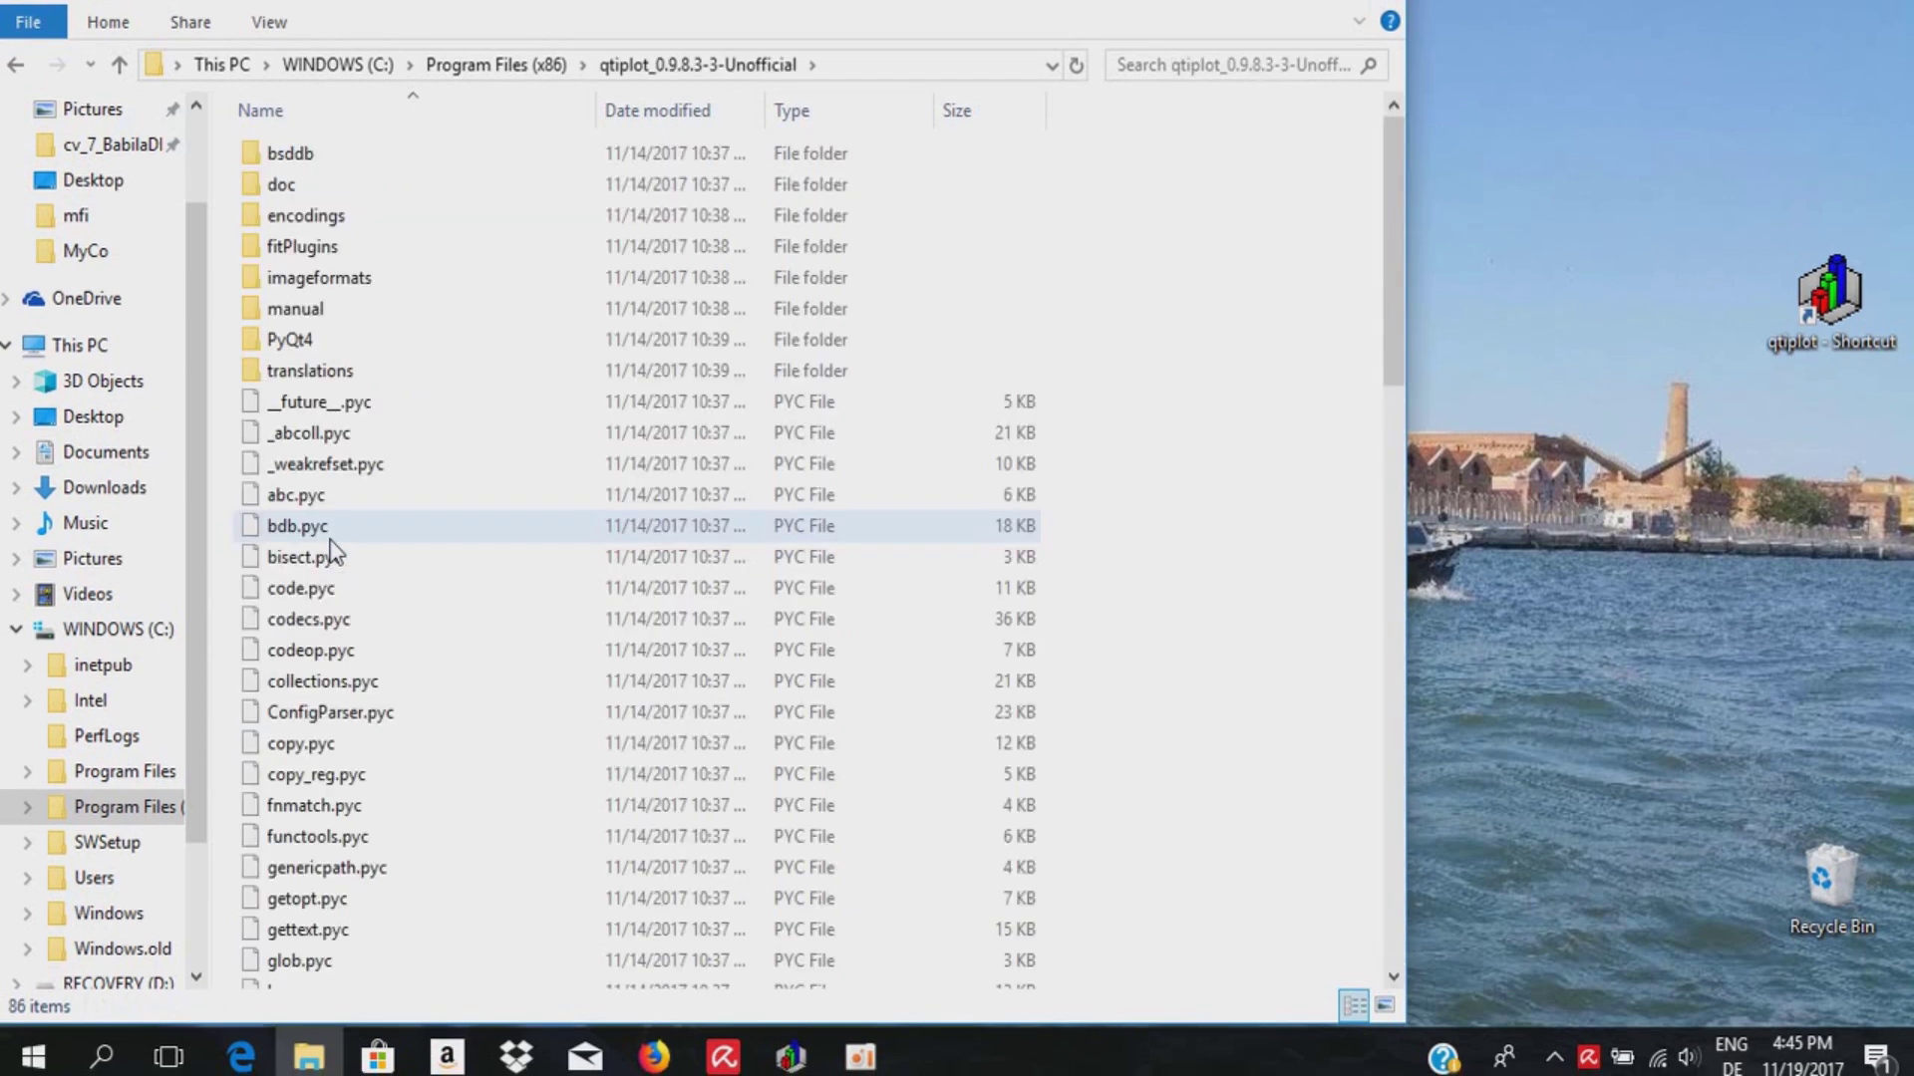
scroll(390, 684, "down", 9)
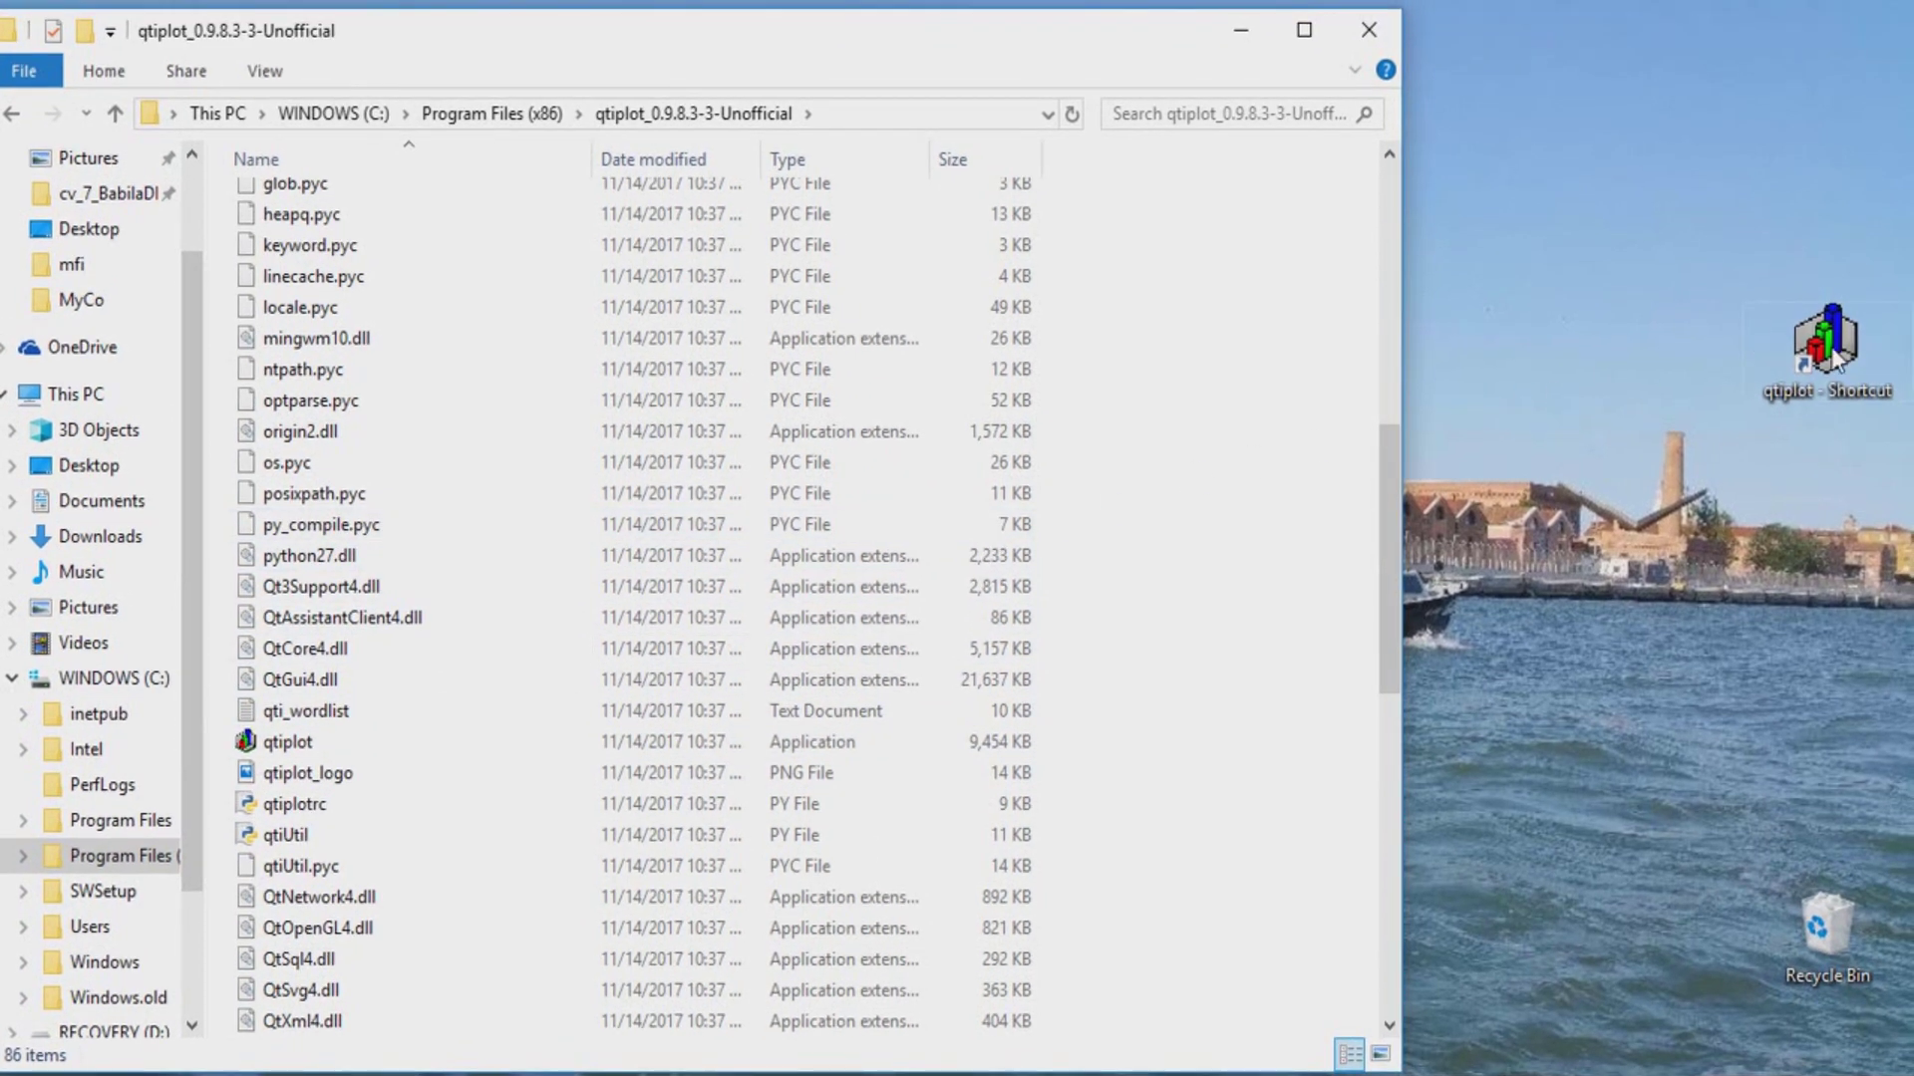
double_click(1834, 337)
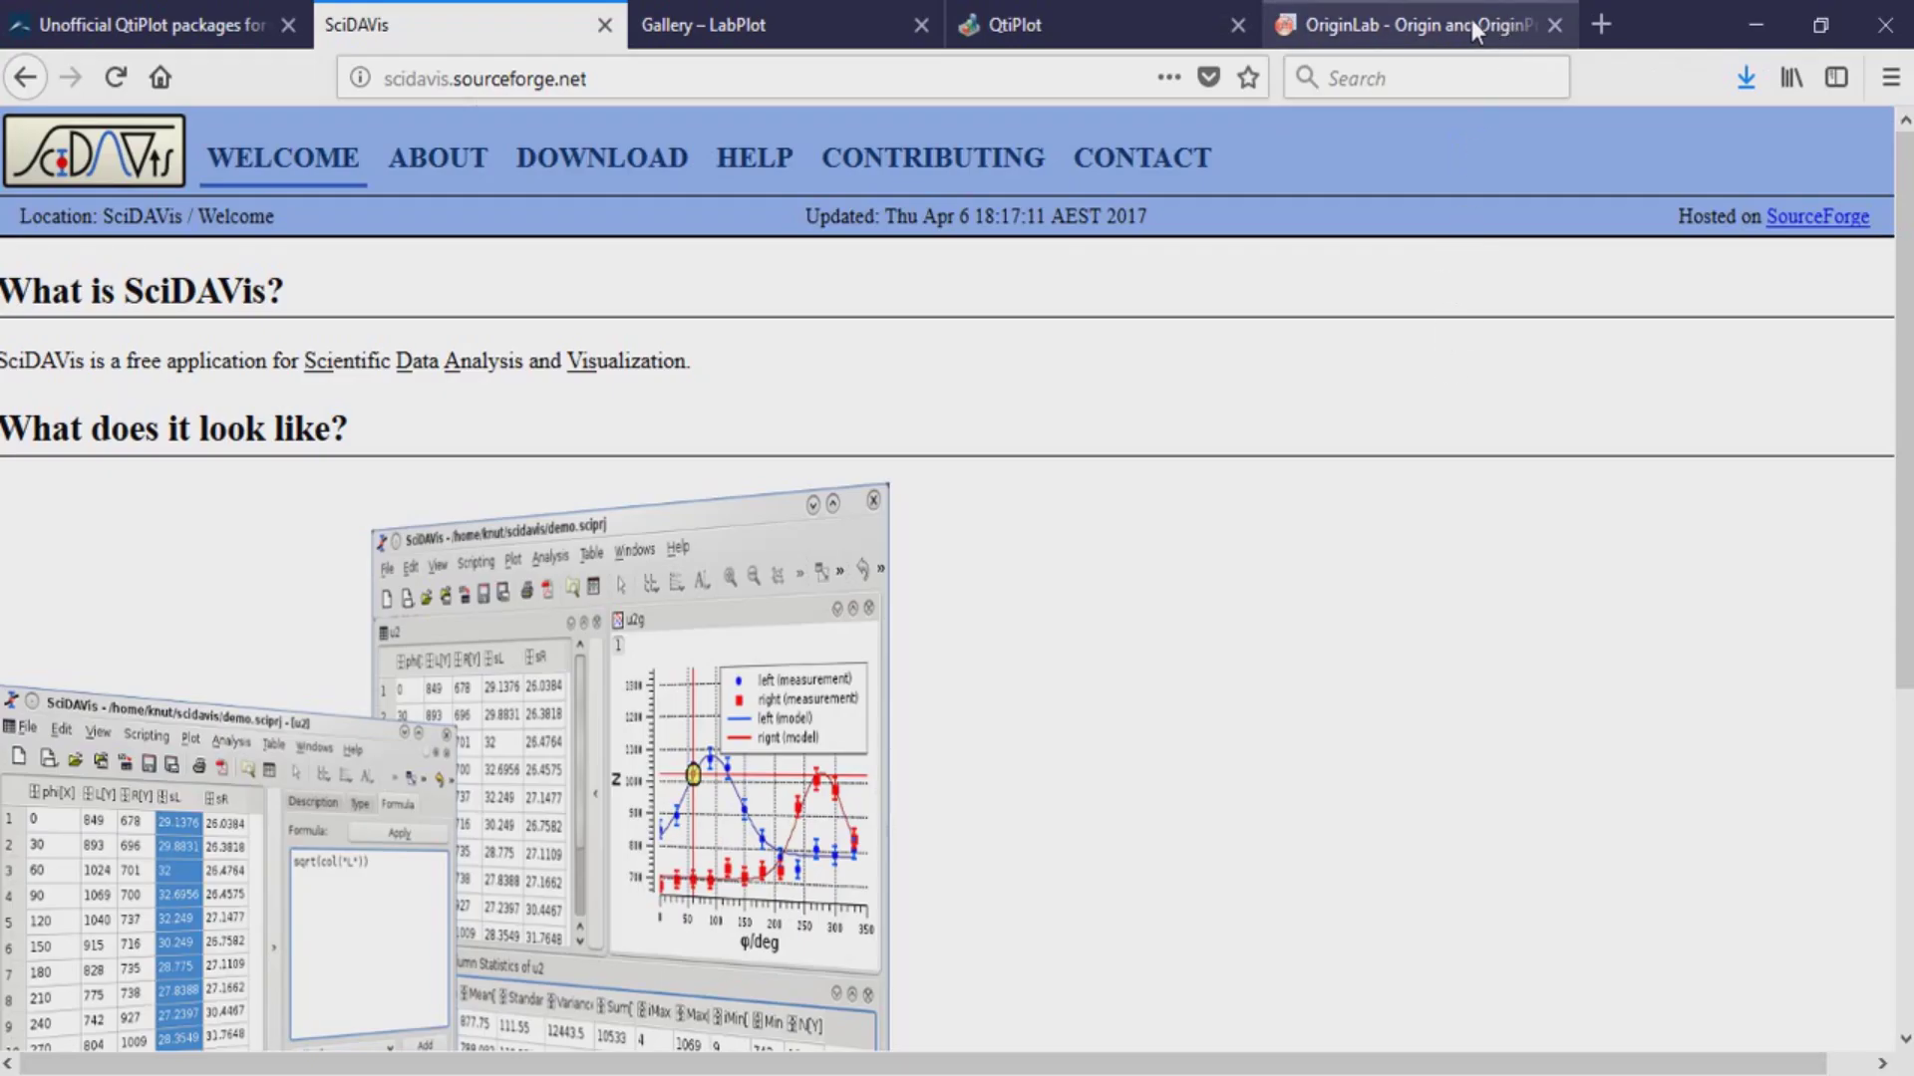
left_click(1471, 20)
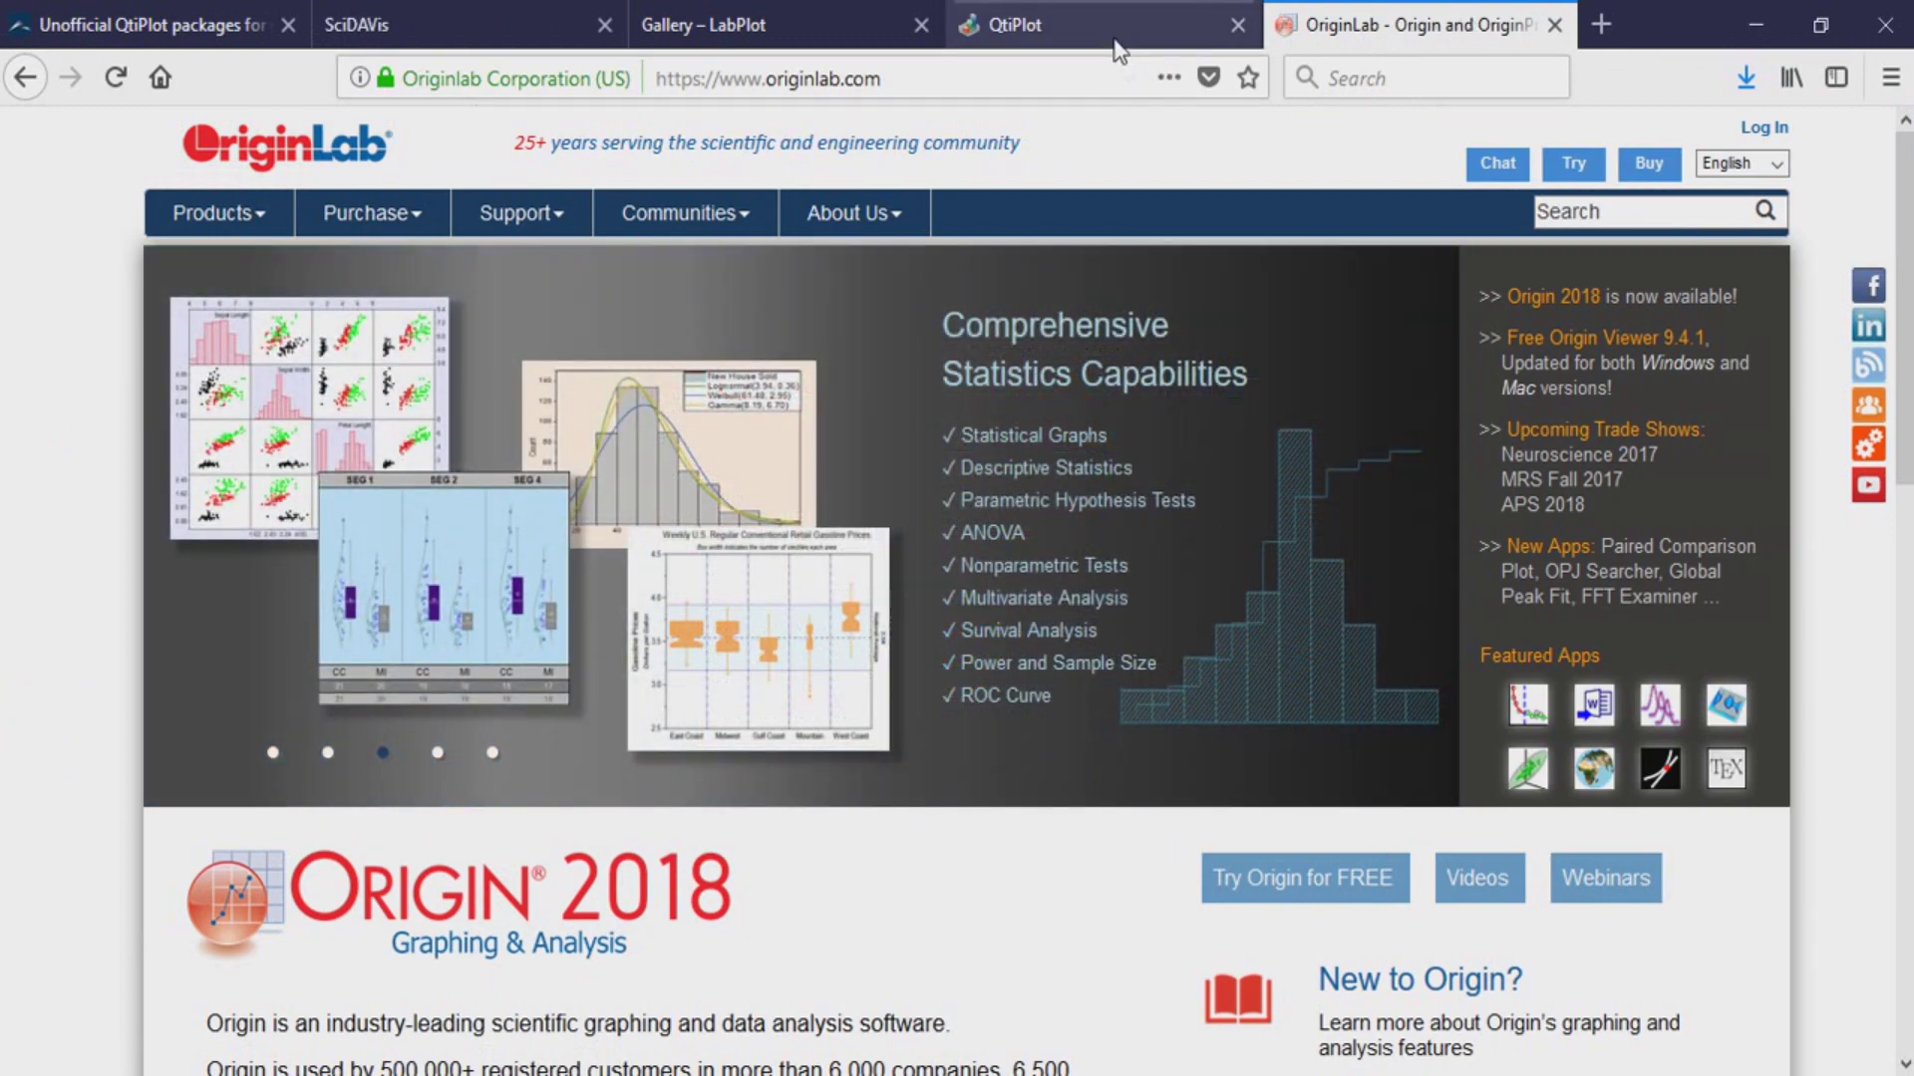
left_click(1112, 30)
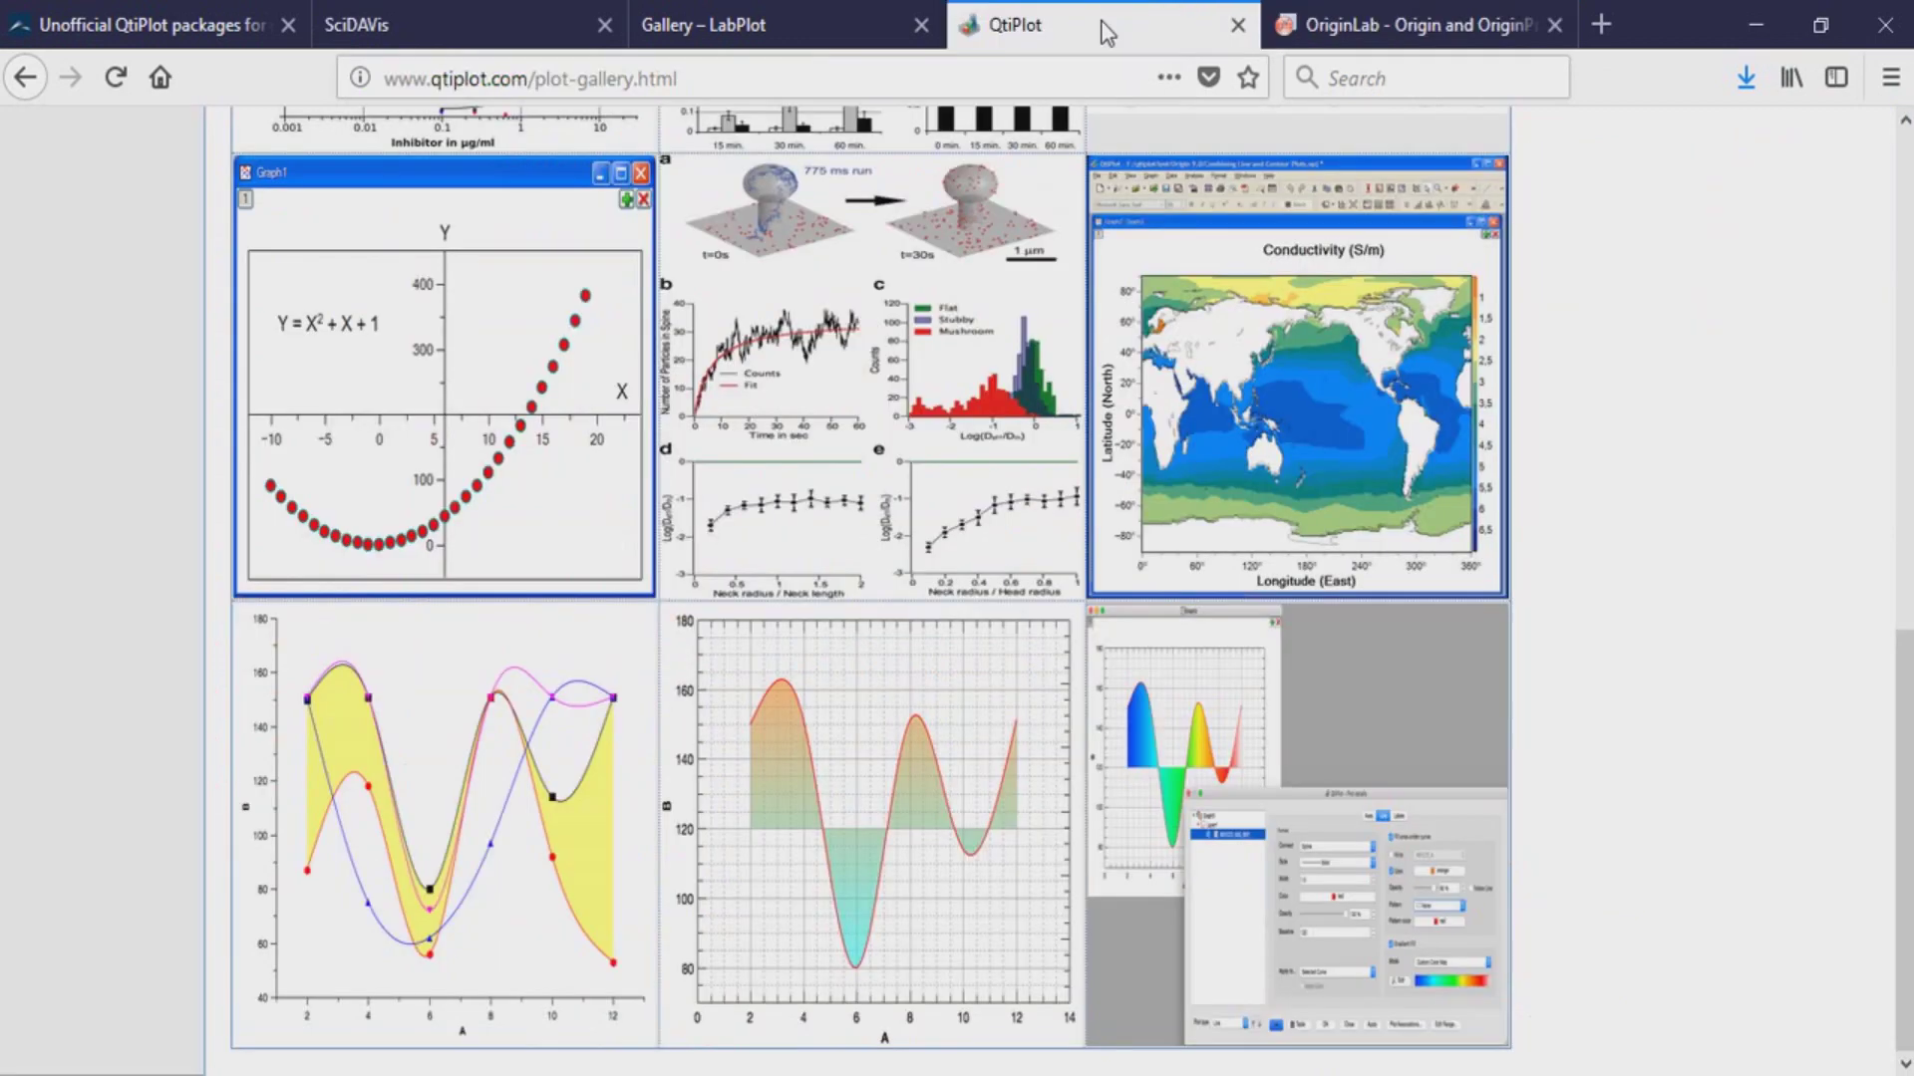
left_click(640, 40)
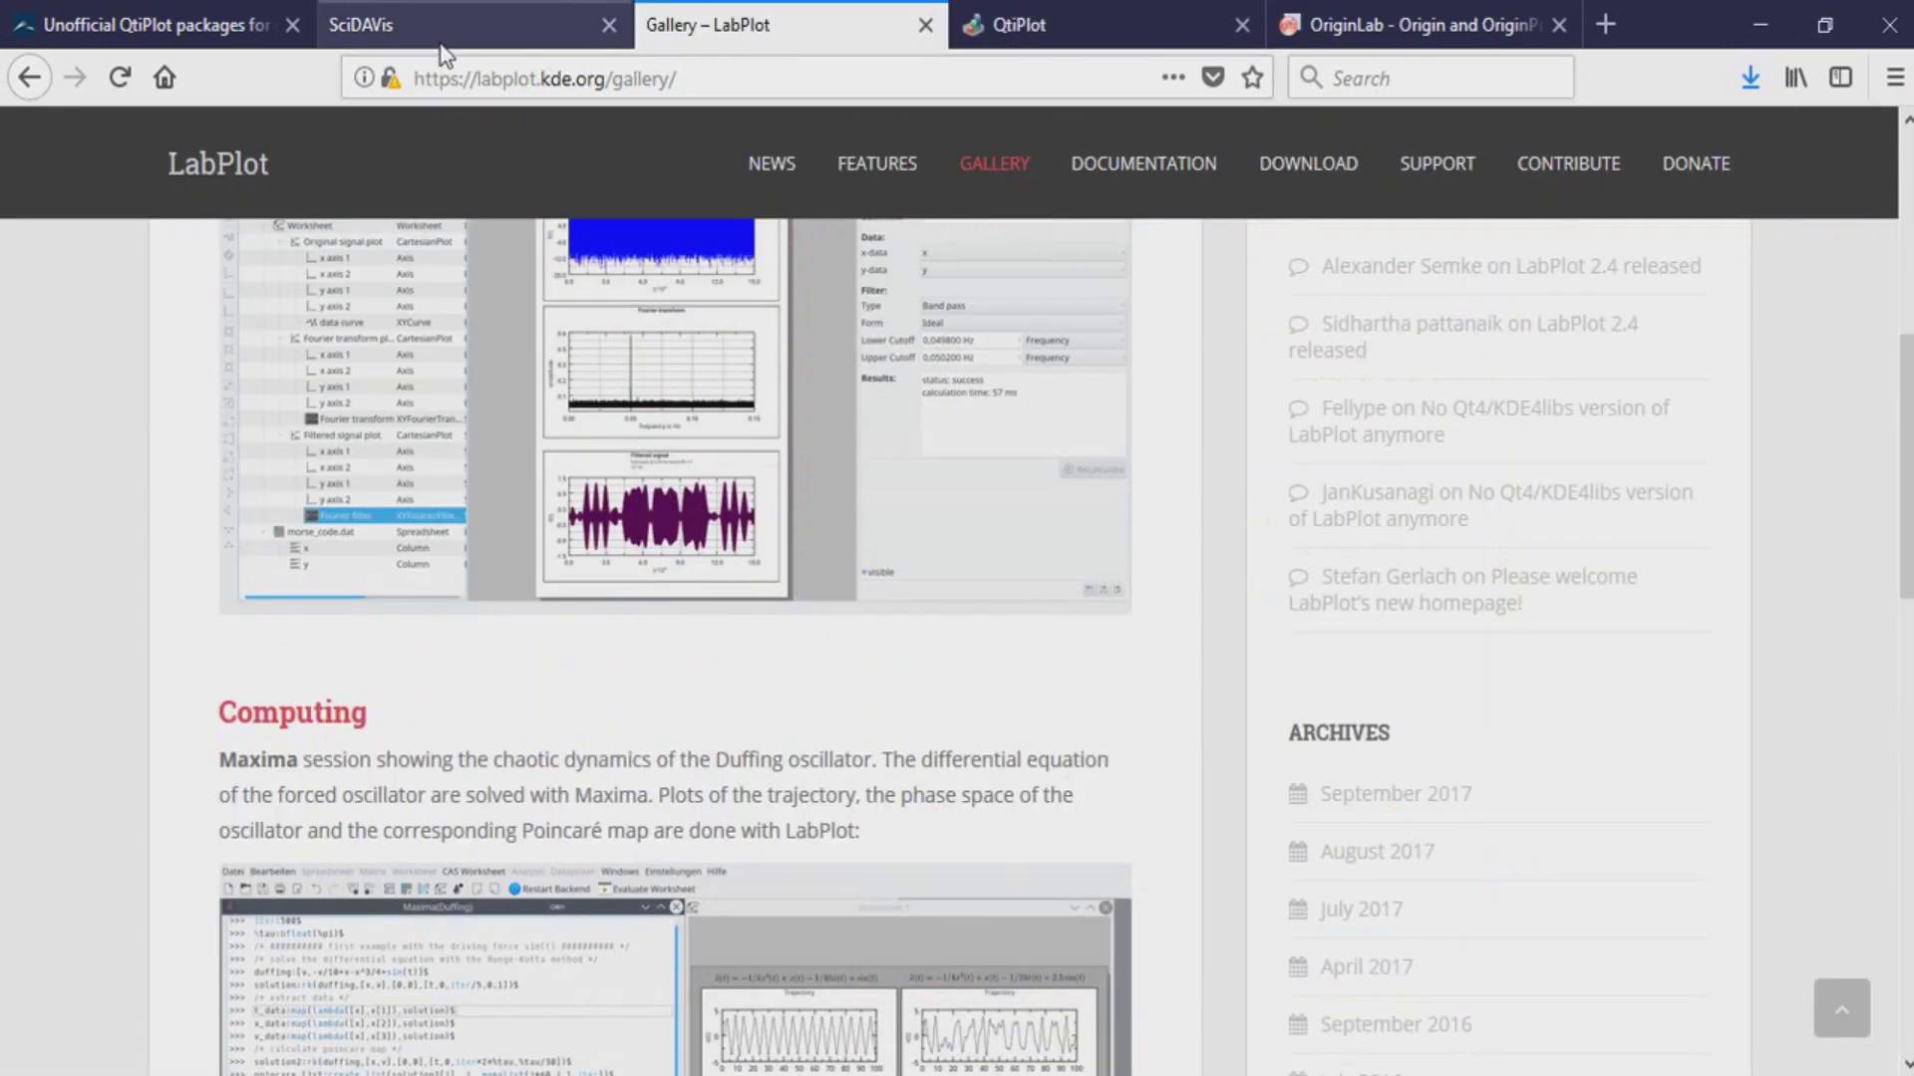
left_click(494, 30)
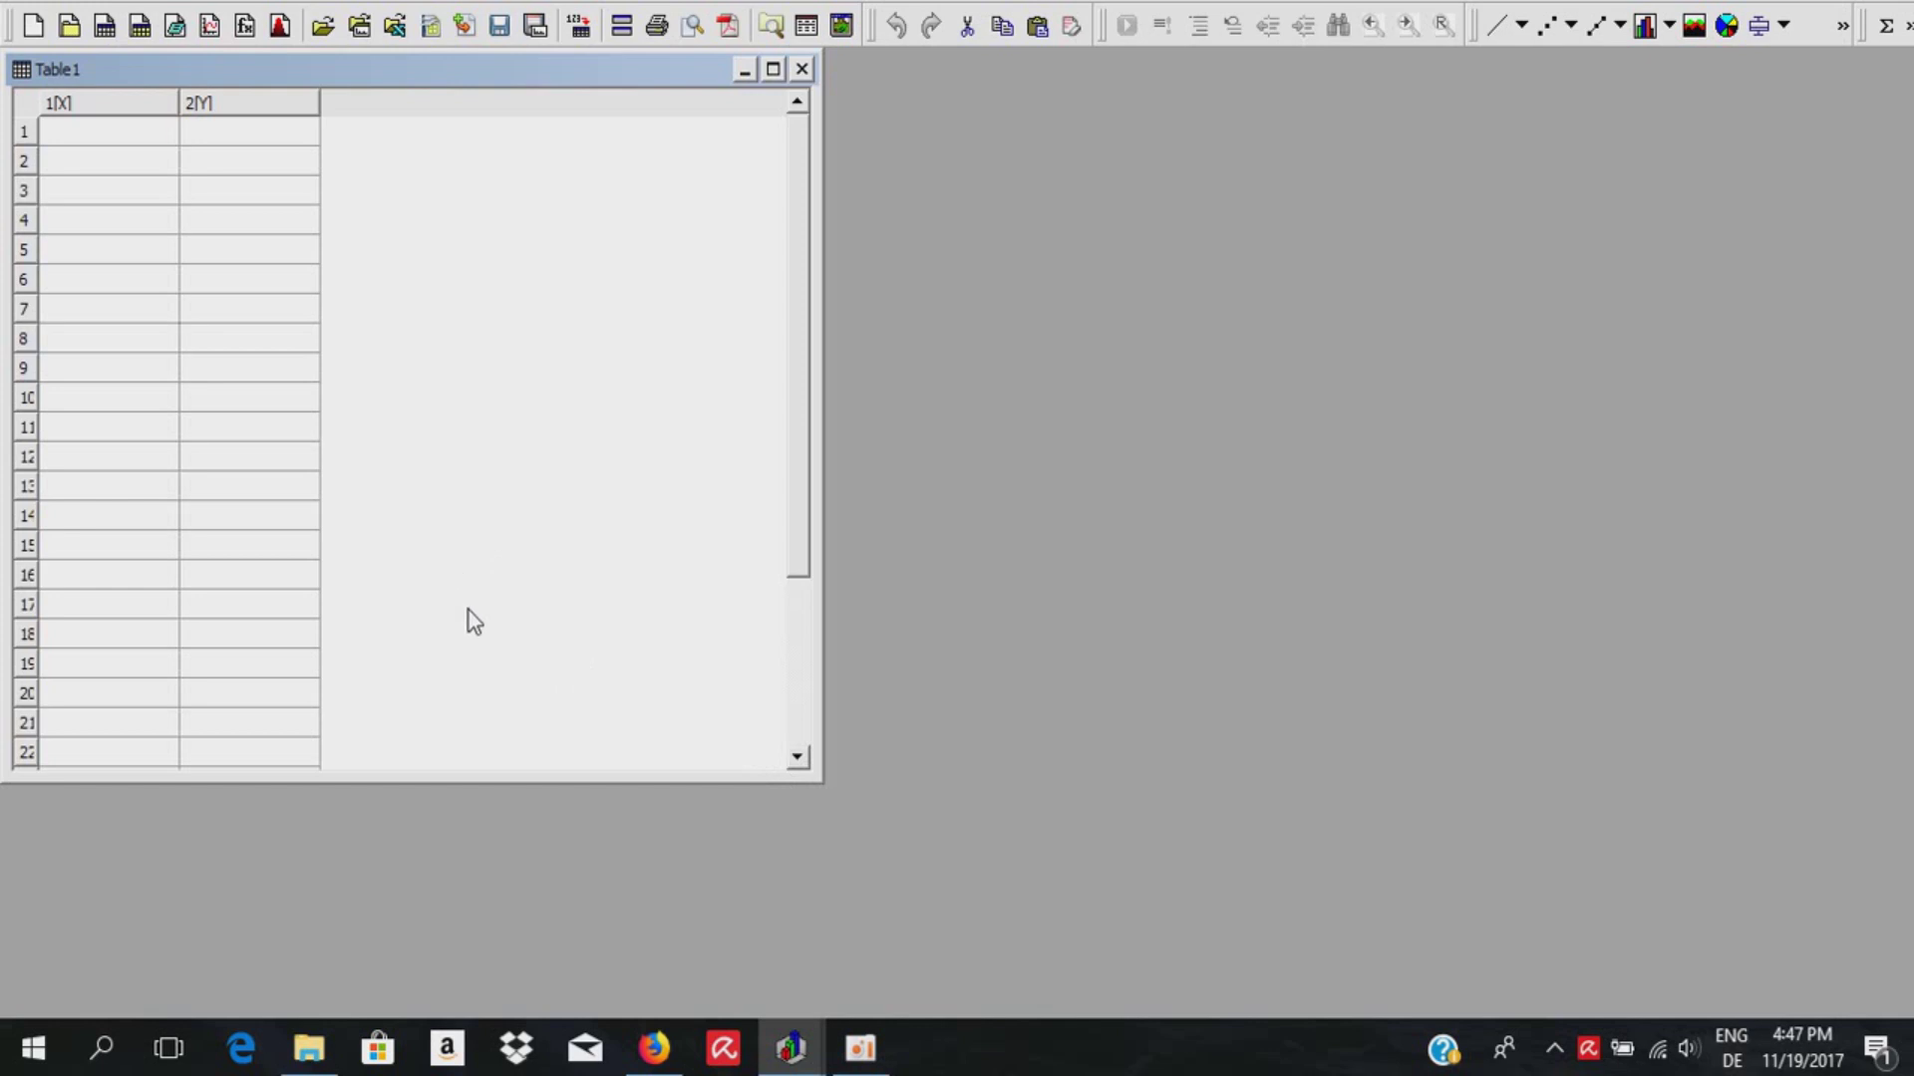